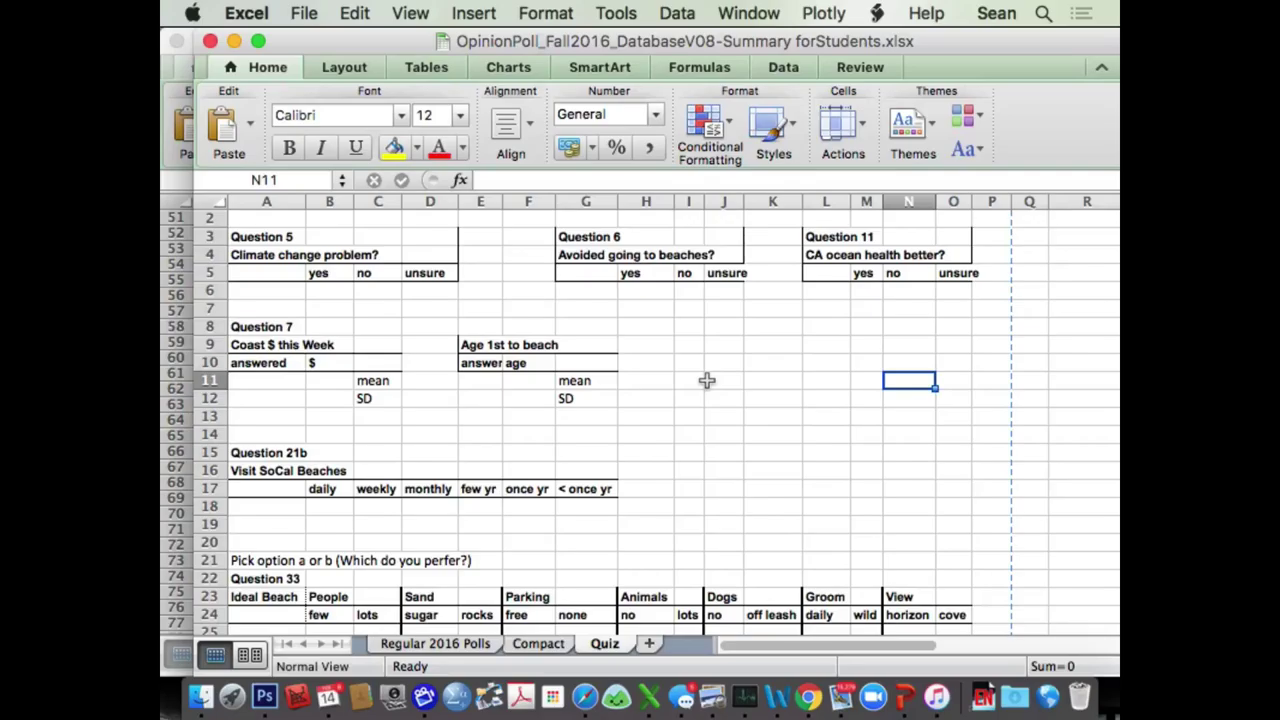
# Enter the Question 5 climate change results in row 6: 78 for yes, 10 for no and 12 for unsure
pyautogui.click(331, 290)
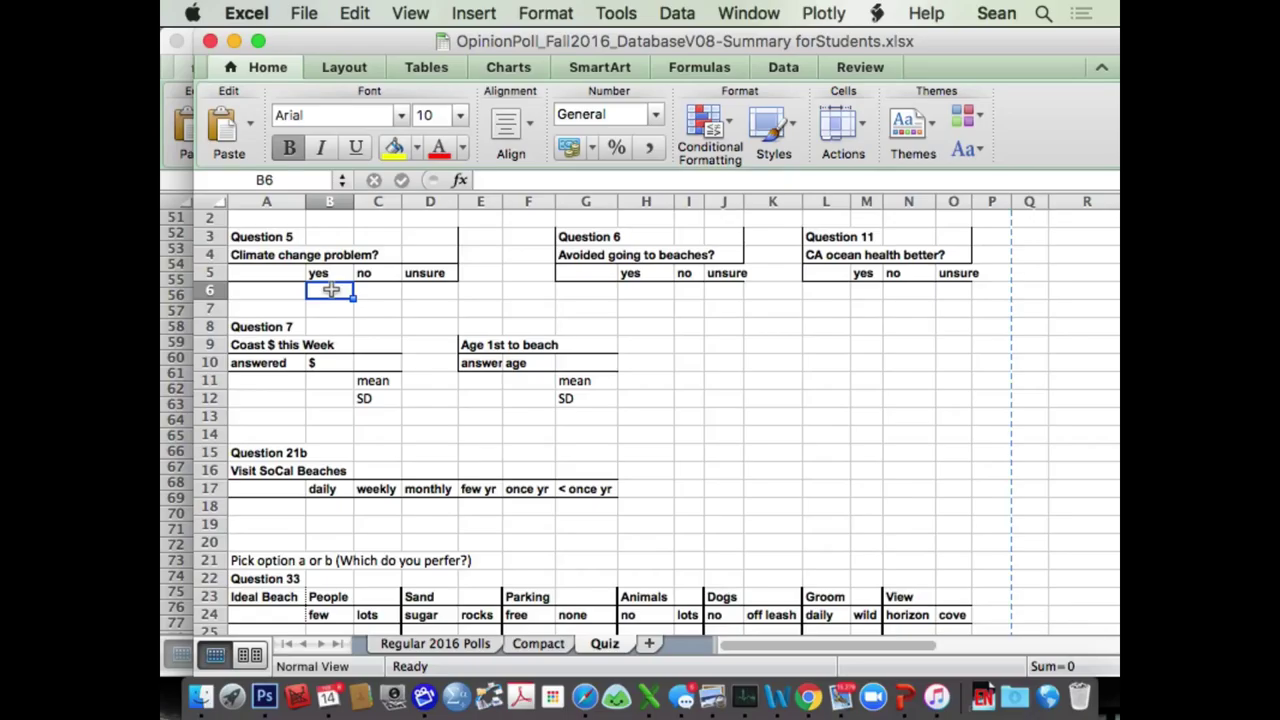
pyautogui.write('78')
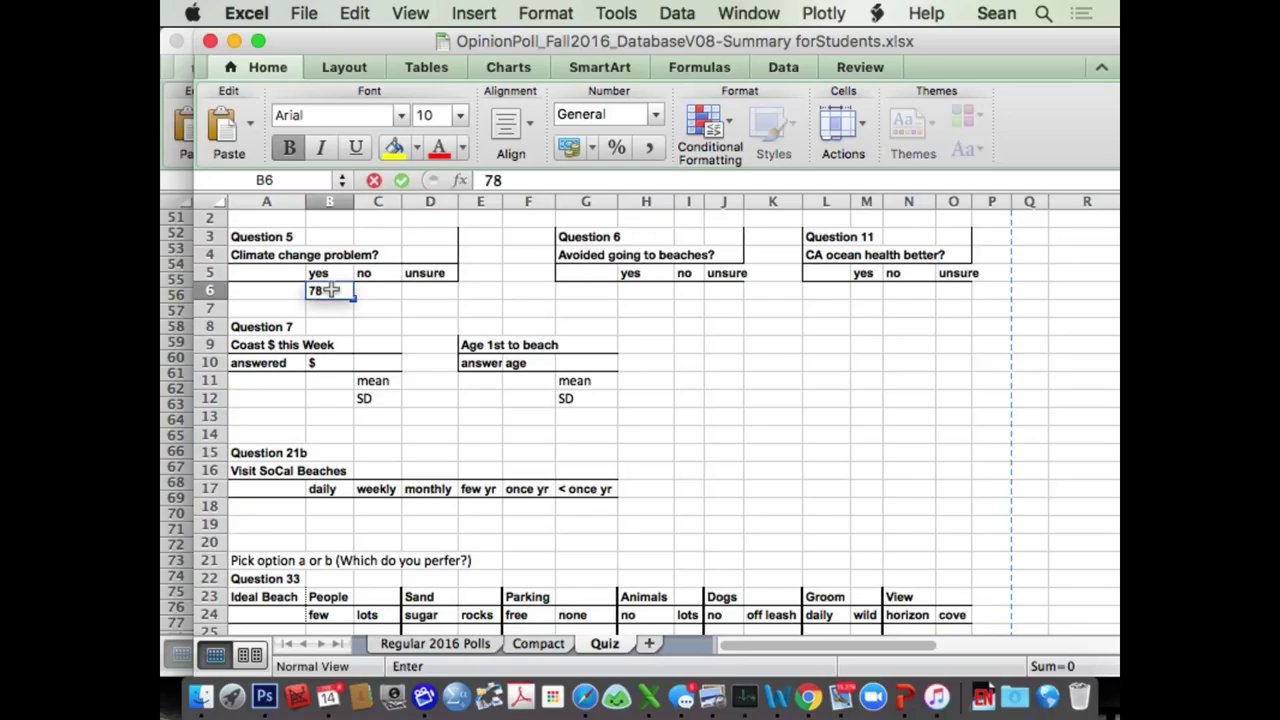
pyautogui.press('Return')
pyautogui.press('Up')
pyautogui.press('Right')
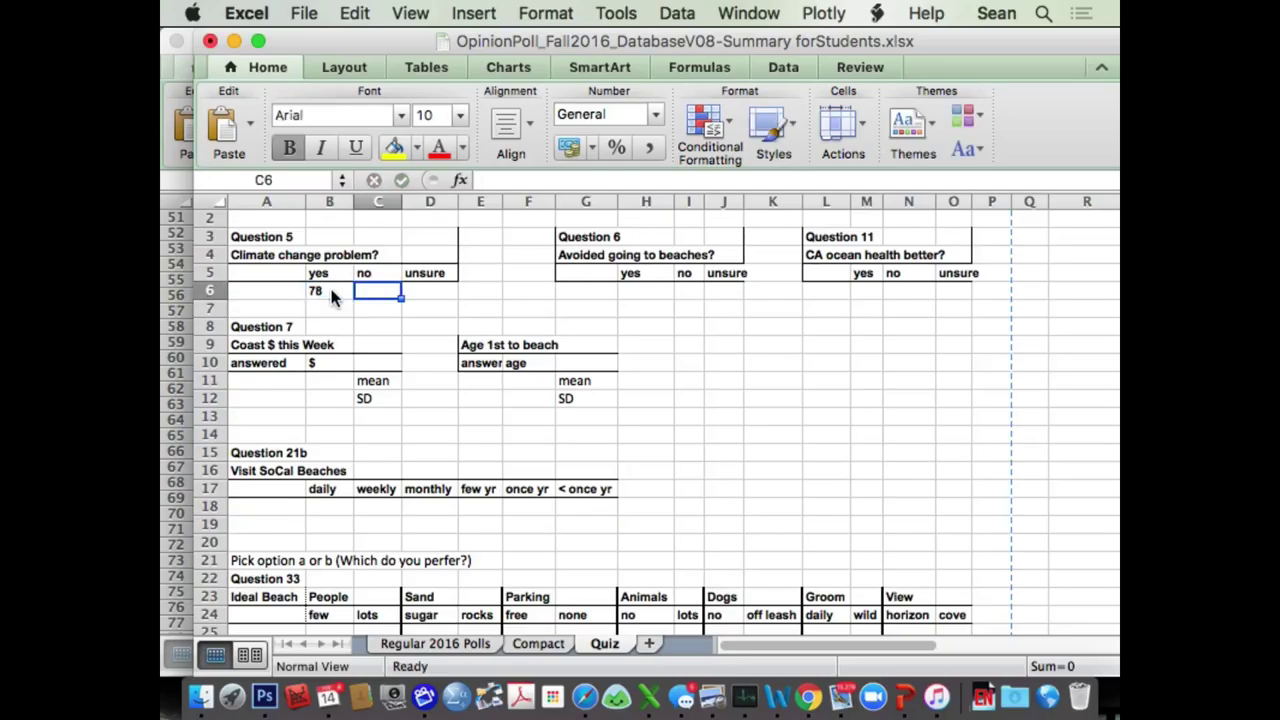
pyautogui.write('10')
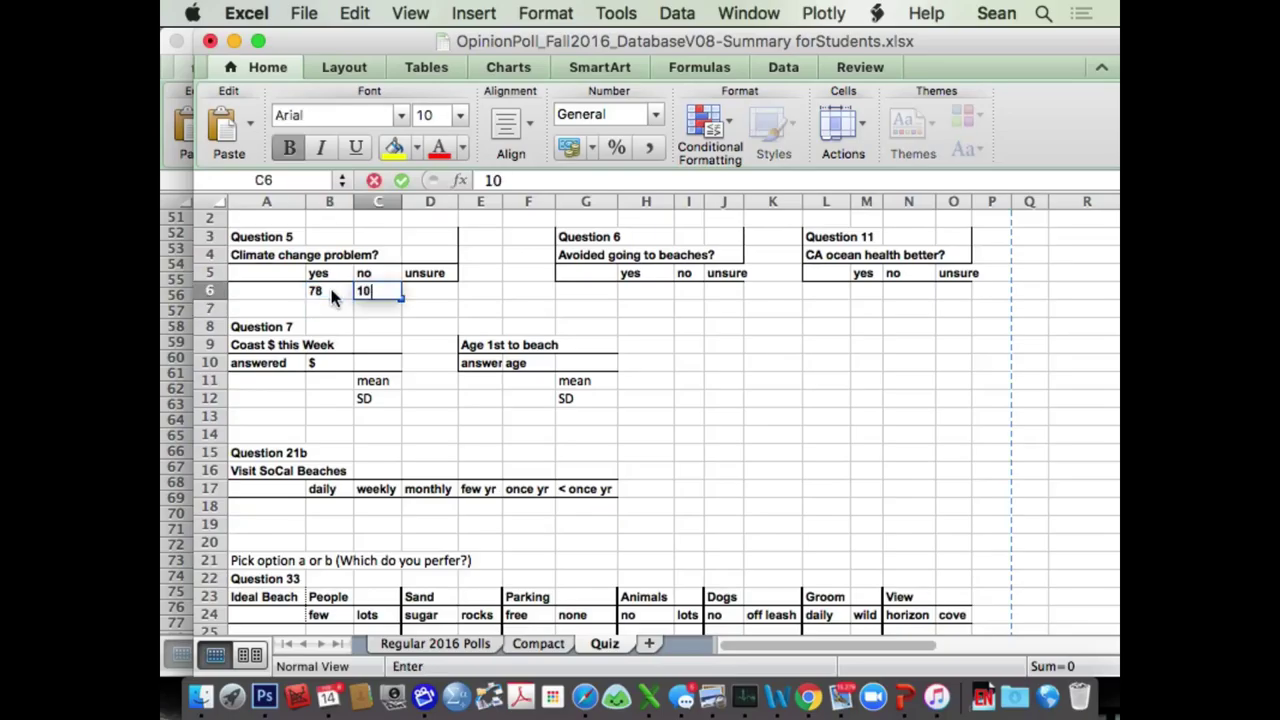
pyautogui.press('Return')
pyautogui.press('Up')
pyautogui.press('Right')
pyautogui.write('12')
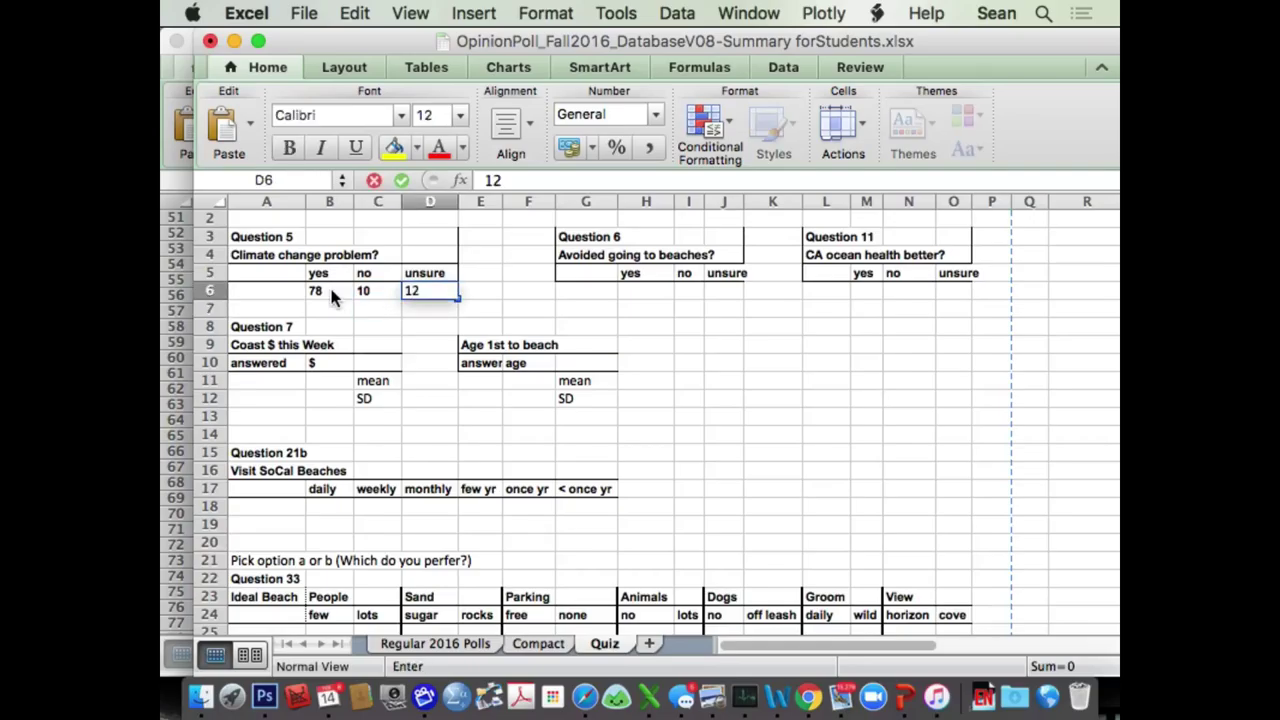
pyautogui.press('Return')
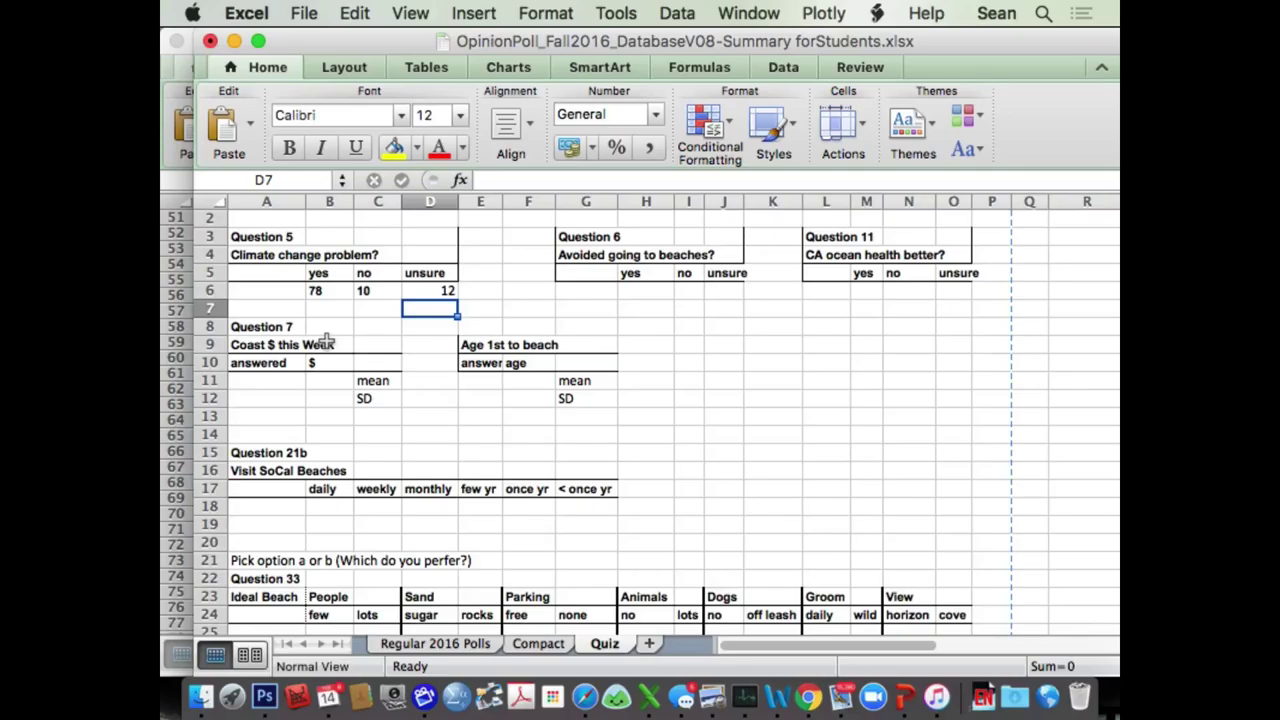
# Fill in the Question 6 avoided-beaches results in row 6: 14 for yes, 70 for no and 17 for unsure
pyautogui.click(650, 289)
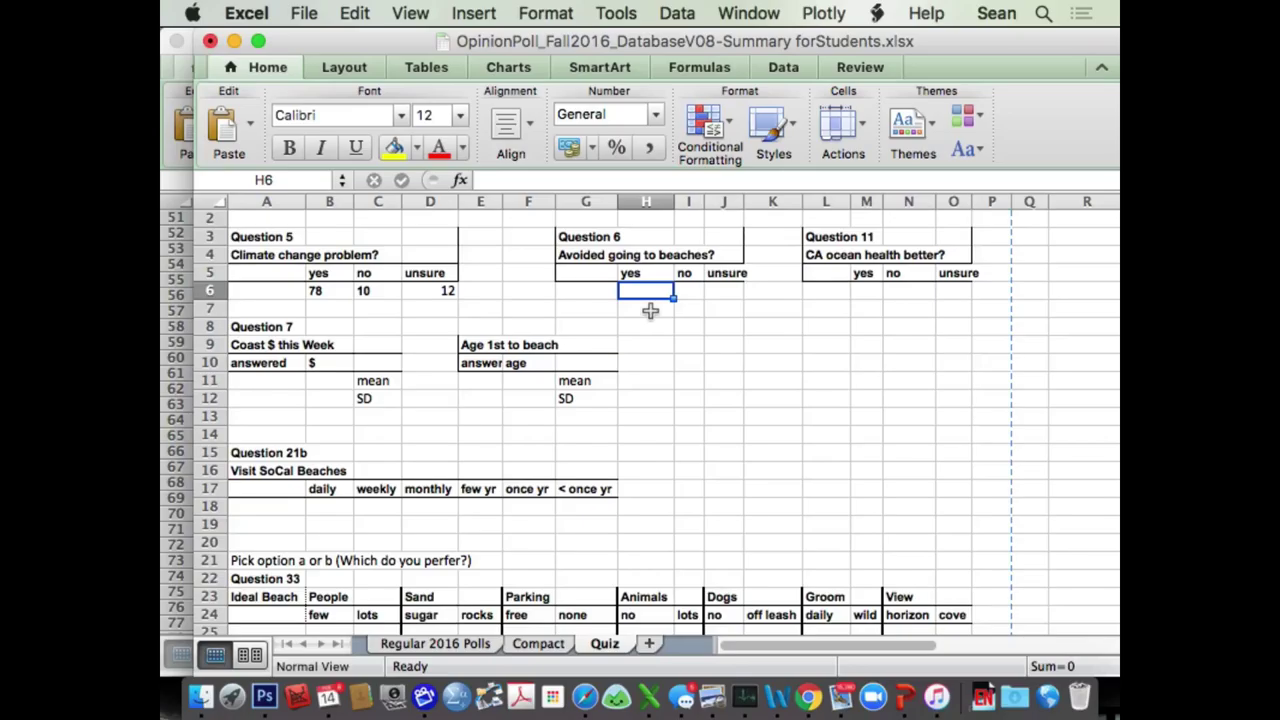
pyautogui.write('14')
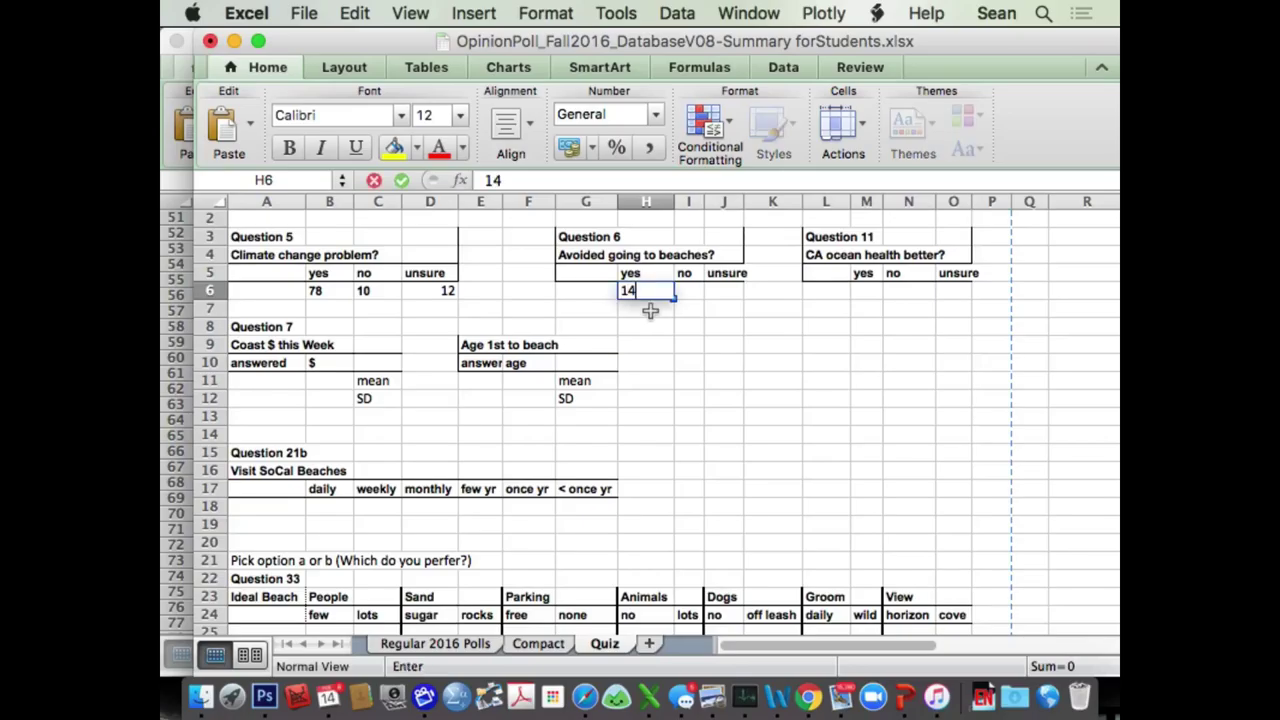
pyautogui.press('Return')
pyautogui.press('Up')
pyautogui.press('Right')
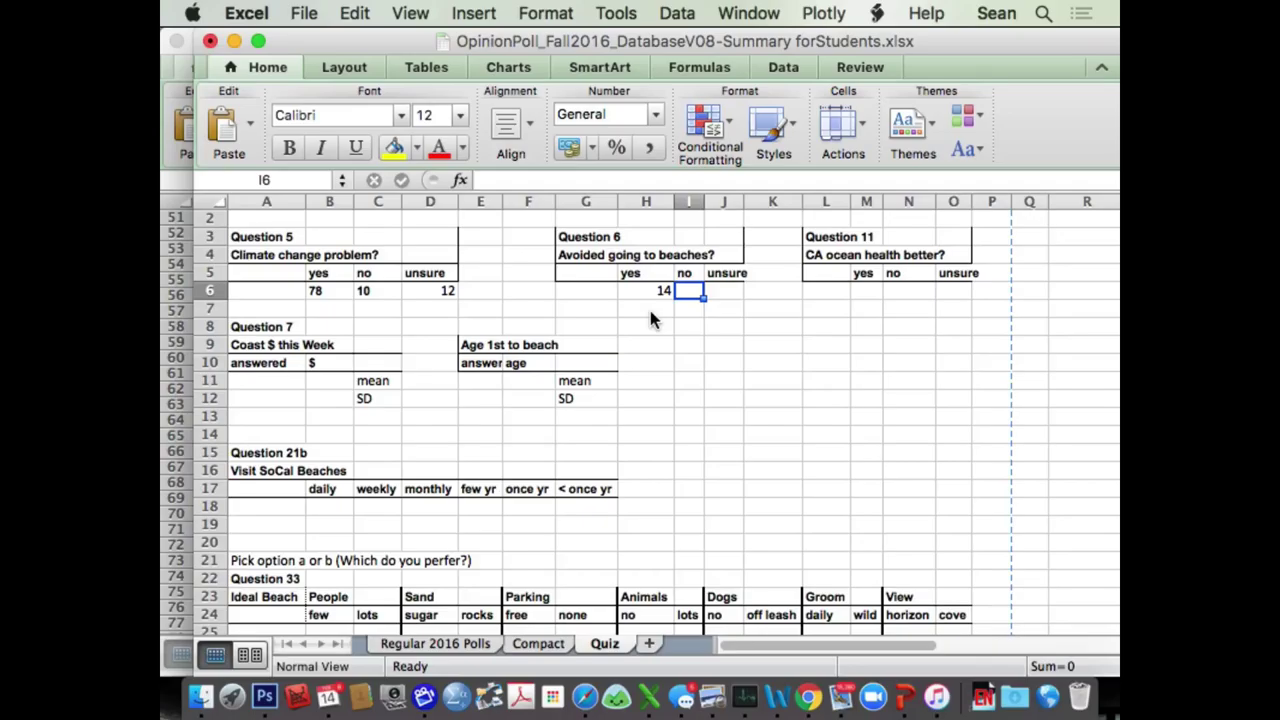
pyautogui.write('70')
pyautogui.press('Return')
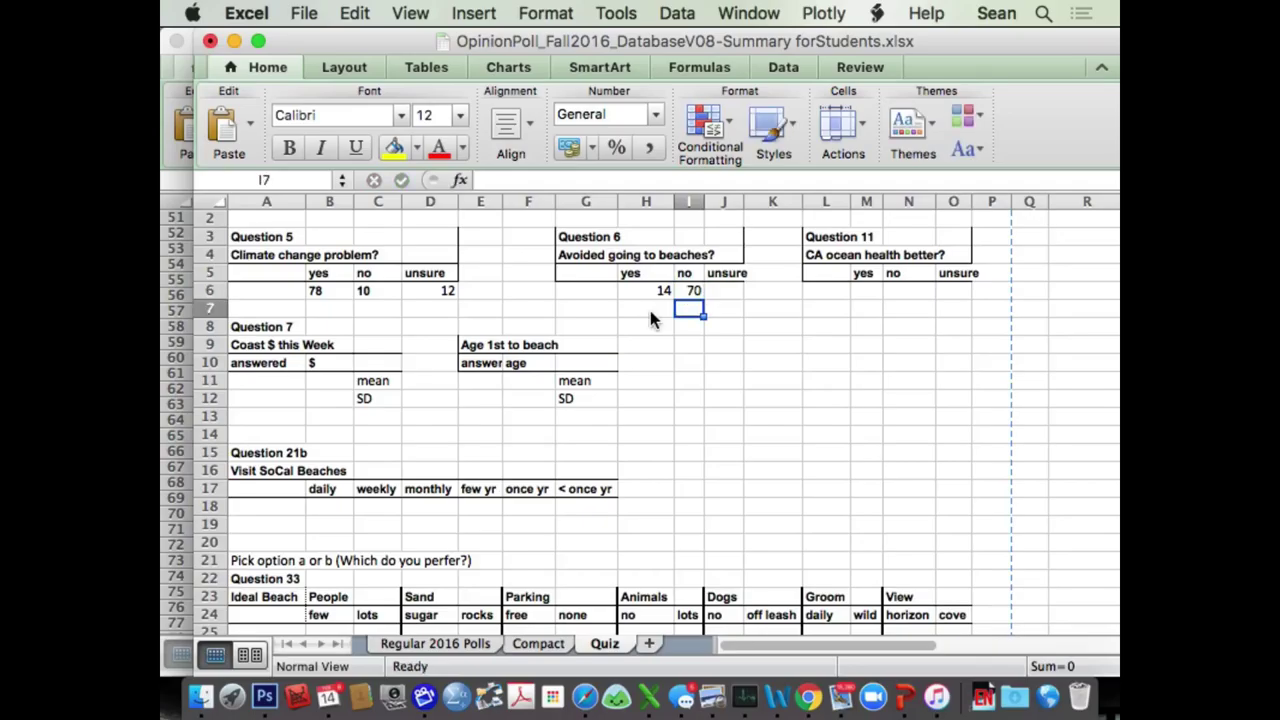
pyautogui.press('Up')
pyautogui.press('Right')
pyautogui.write('17')
pyautogui.press('Return')
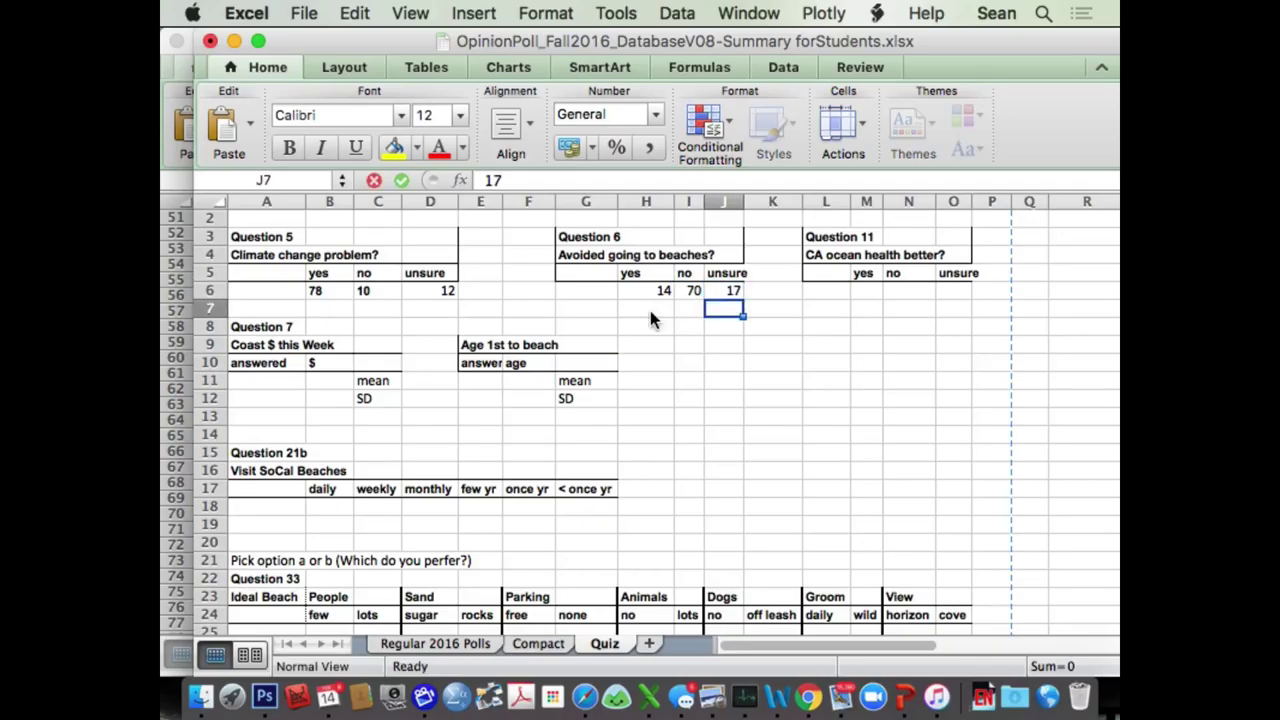
pyautogui.press('Up')
pyautogui.press('Left')
pyautogui.press('Left')
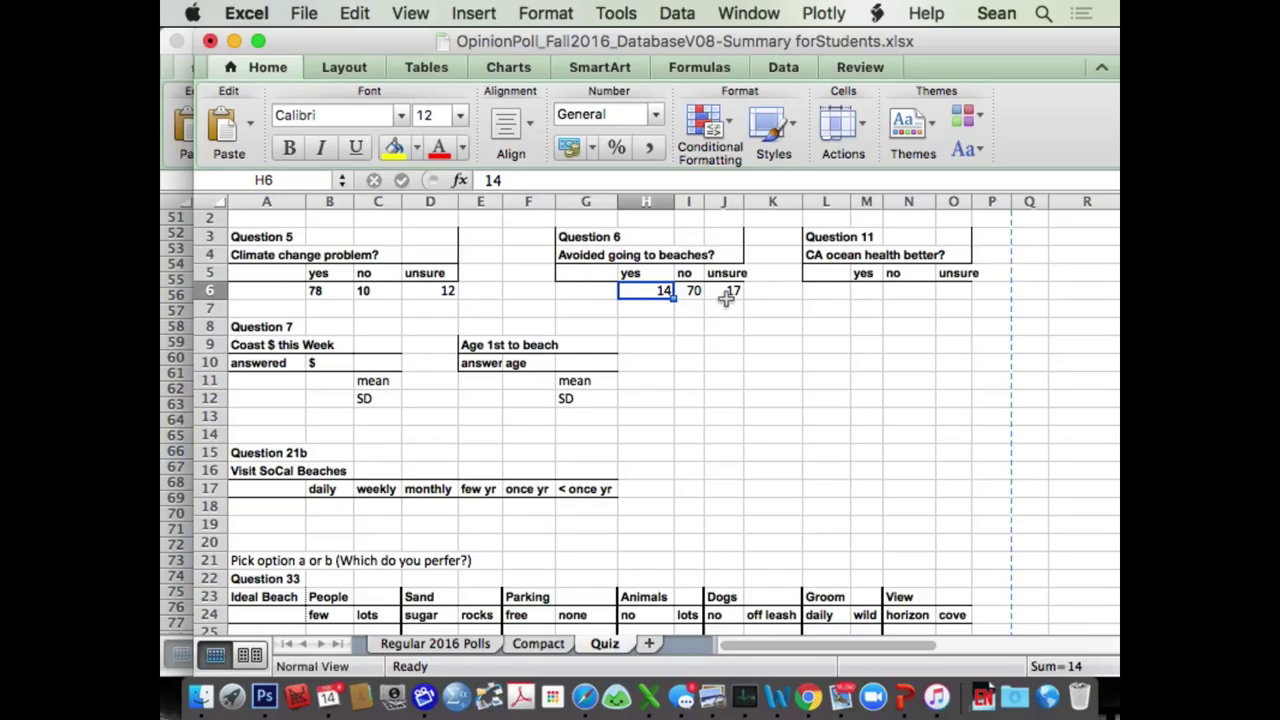
pyautogui.click(821, 292)
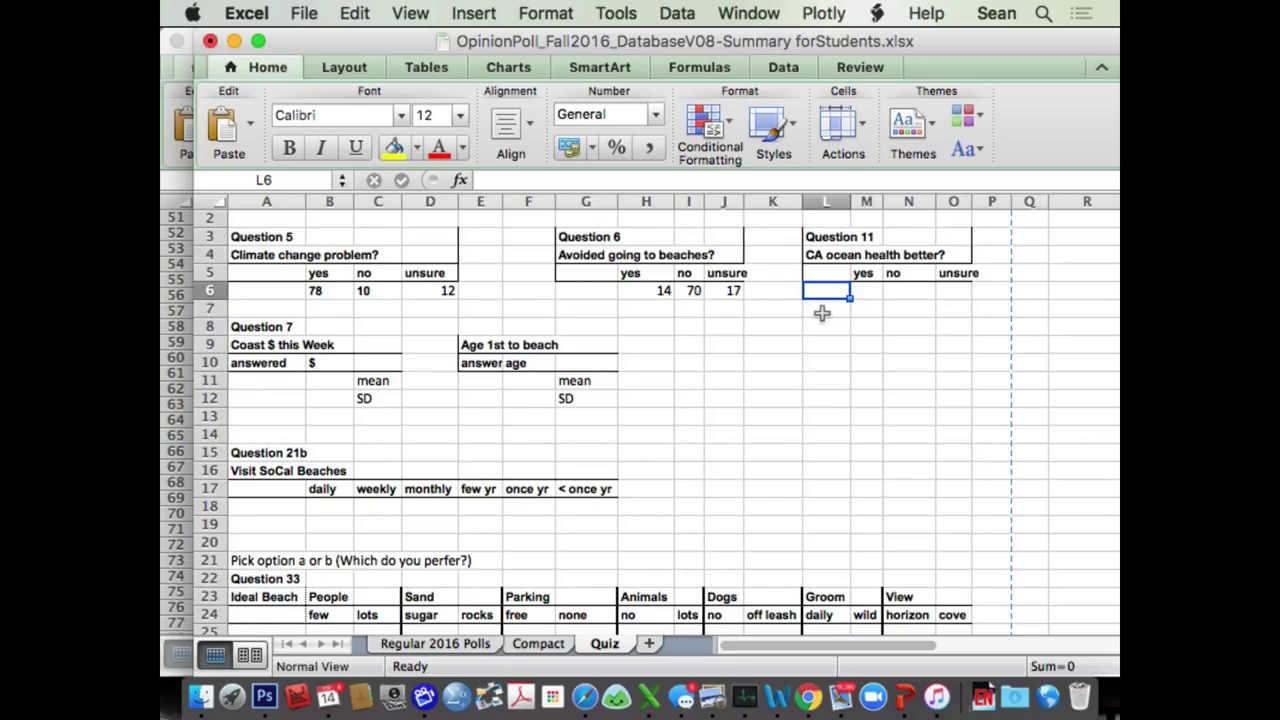
pyautogui.write('20')
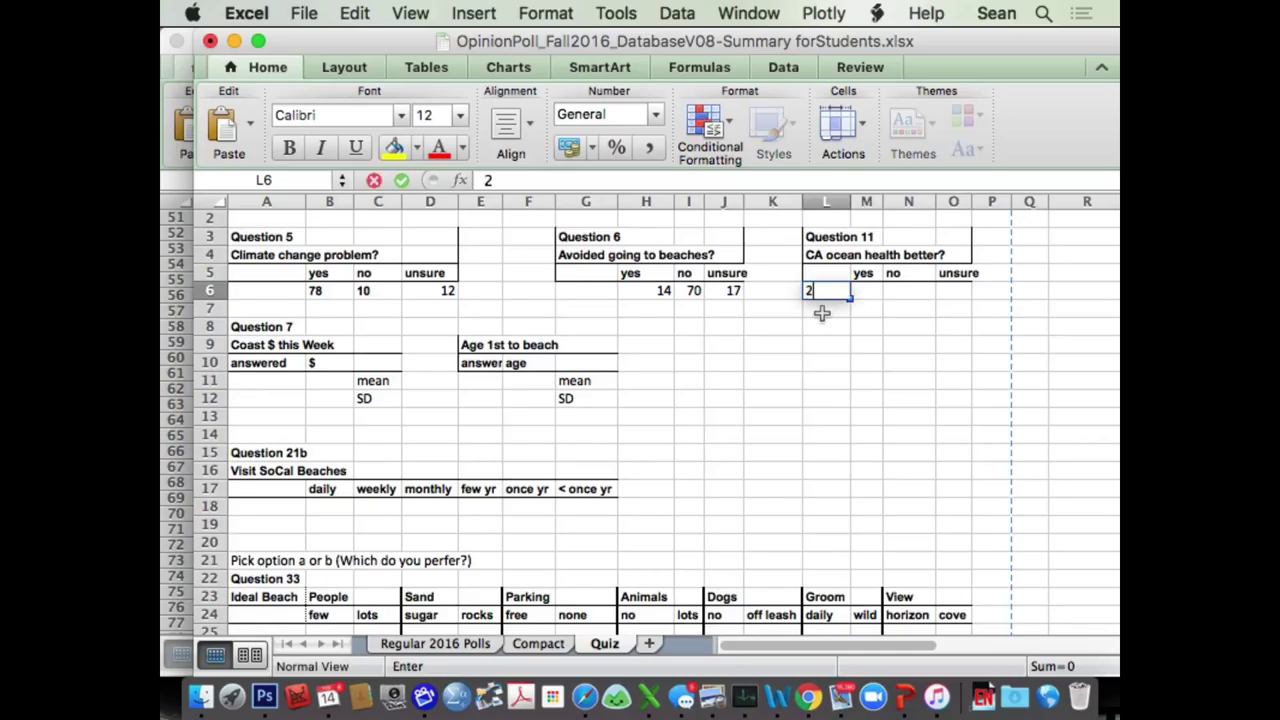
pyautogui.press('BackSpace')
pyautogui.press('Escape')
pyautogui.click(821, 313)
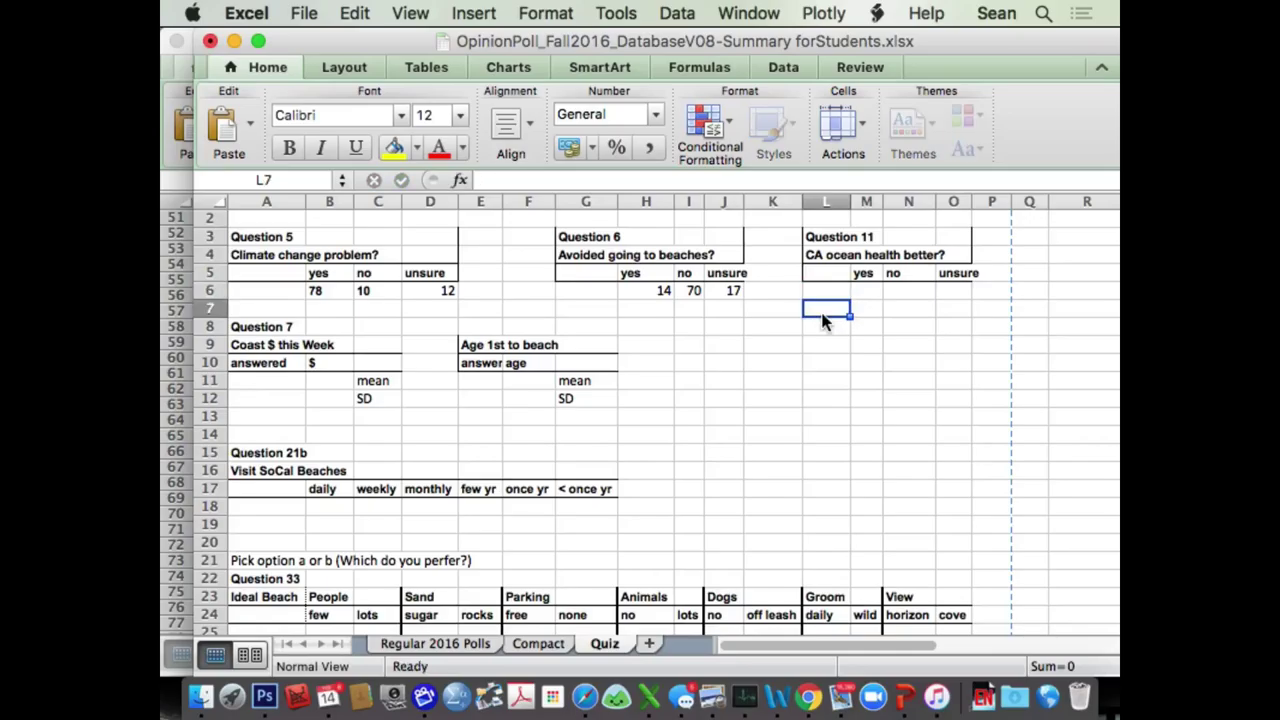
# Enter the Question 11 ocean health results in row 6: 20 for yes, 46 for no and 34 for unsure
pyautogui.press('Up')
pyautogui.press('Right')
pyautogui.write('20')
pyautogui.press('Return')
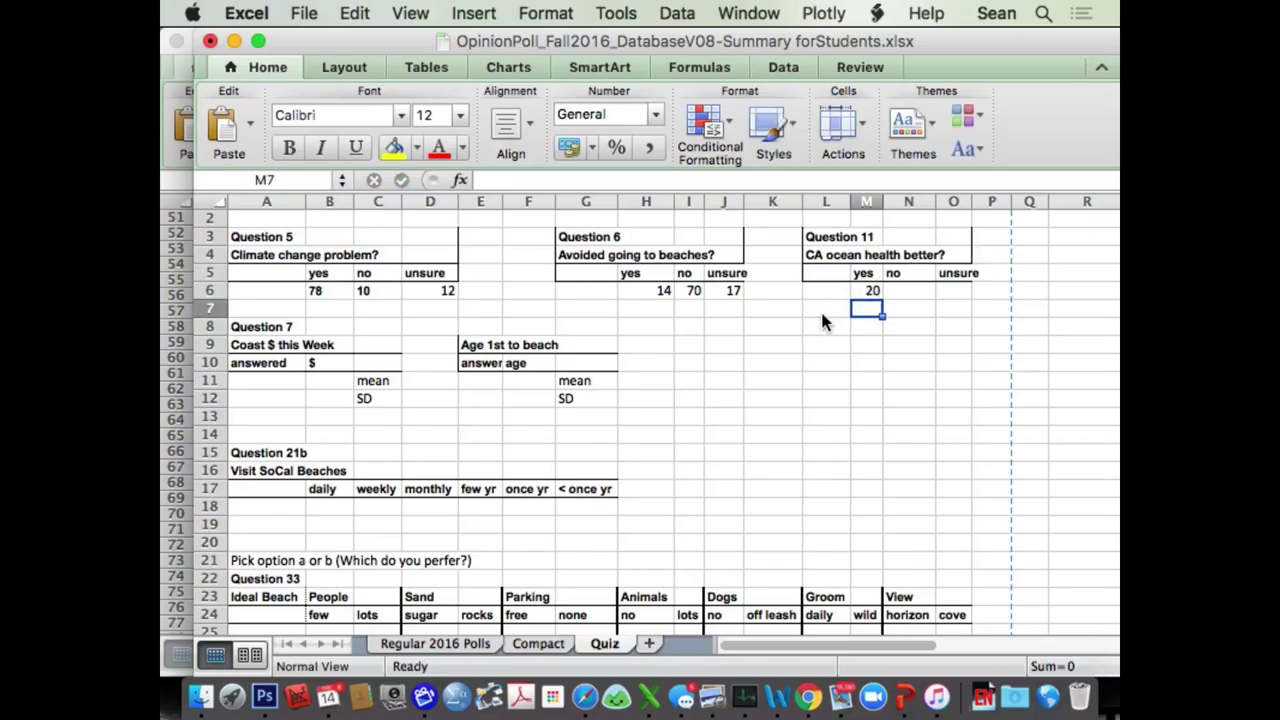
pyautogui.press('Up')
pyautogui.press('Right')
pyautogui.write('46')
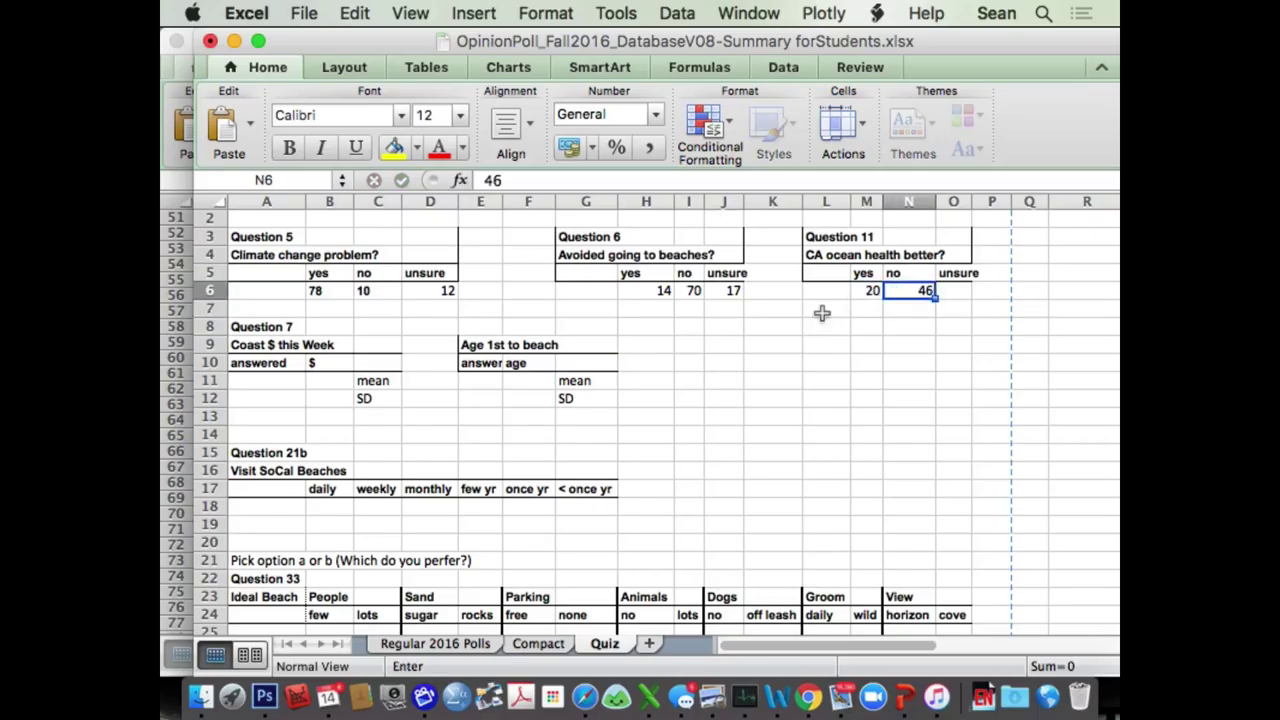
pyautogui.press('Return')
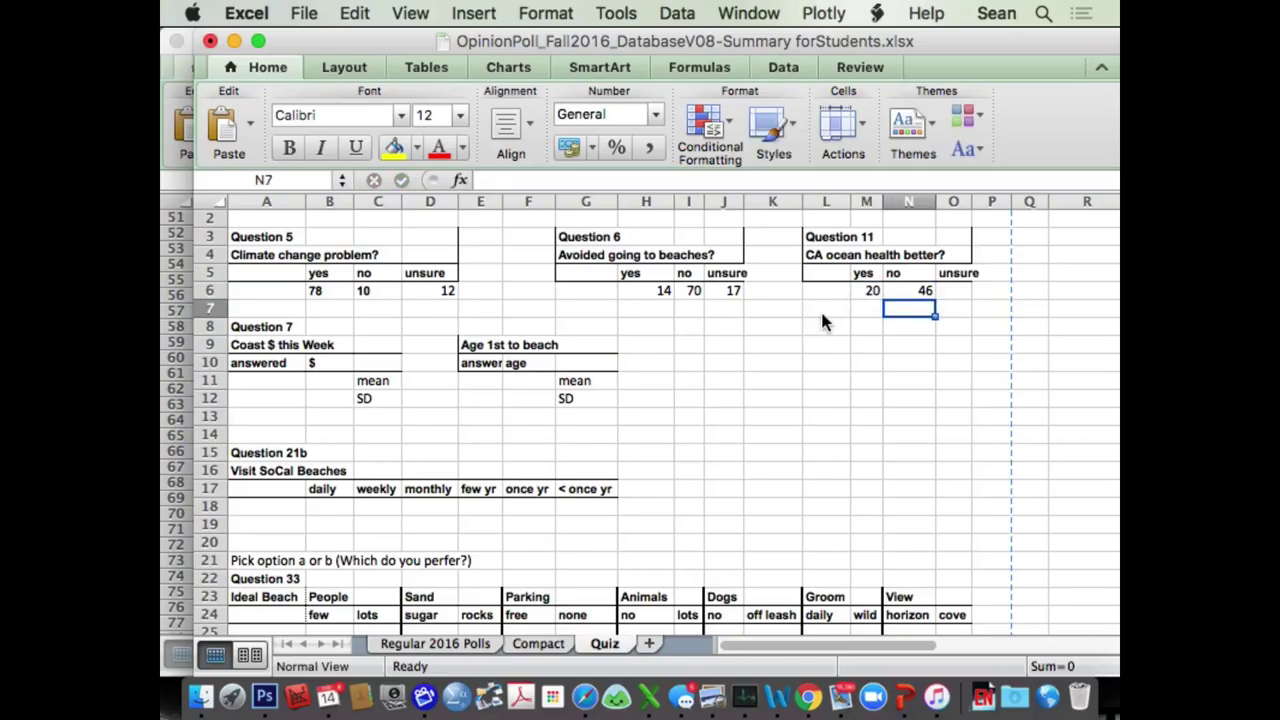
pyautogui.press('Up')
pyautogui.press('Right')
pyautogui.write('34')
pyautogui.press('Return')
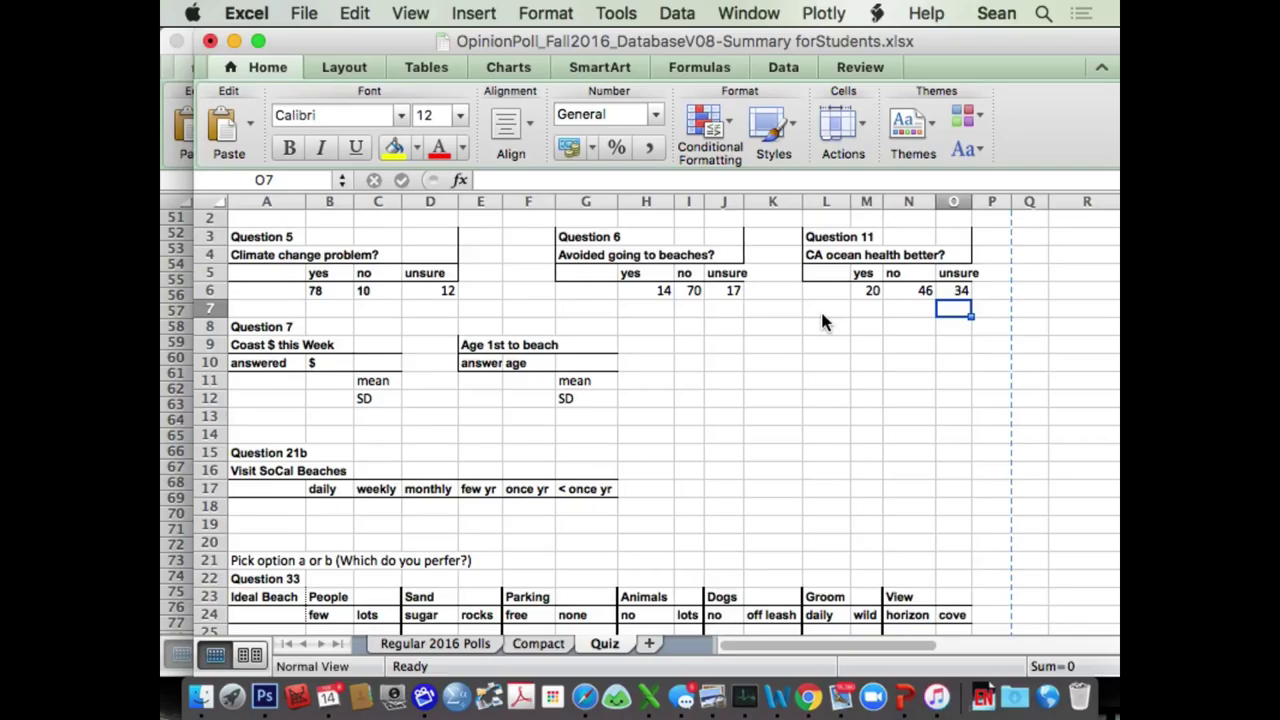
pyautogui.press('Left')
pyautogui.press('Up')
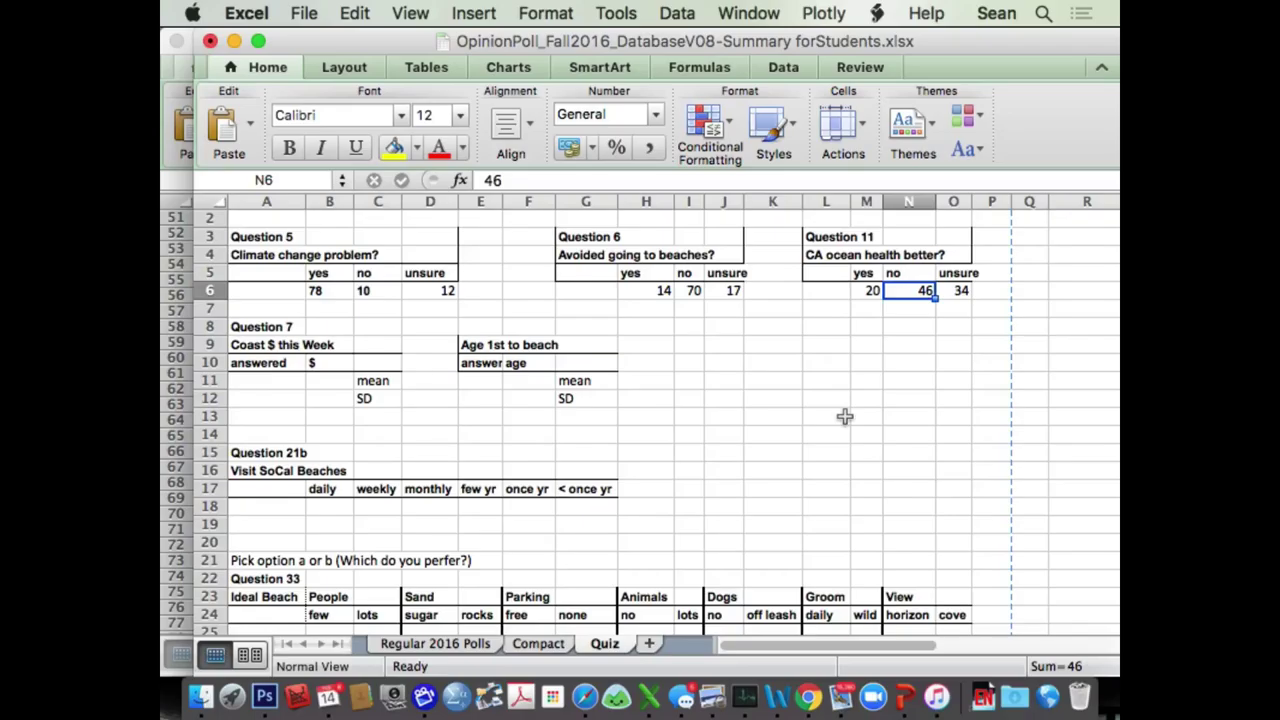
# Enter 405 as the mean and 2,200 as the SD for Question 7's coast spending this week
pyautogui.click(325, 386)
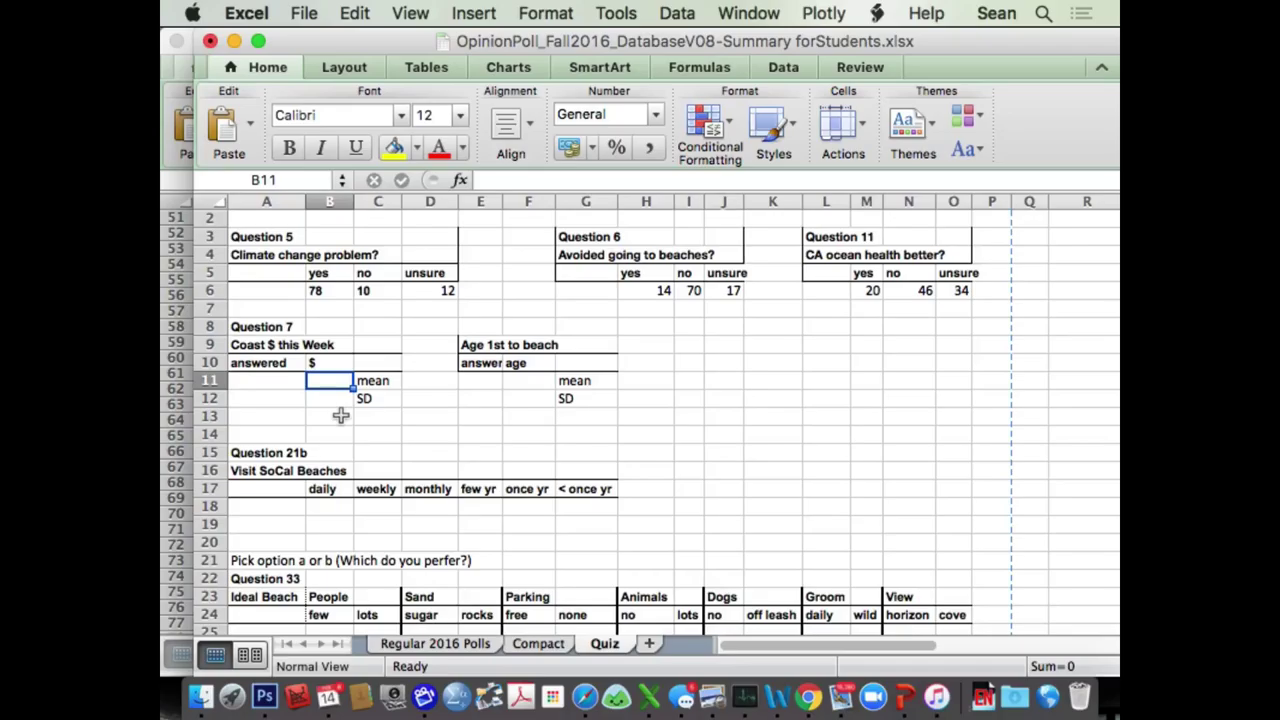
pyautogui.write('405')
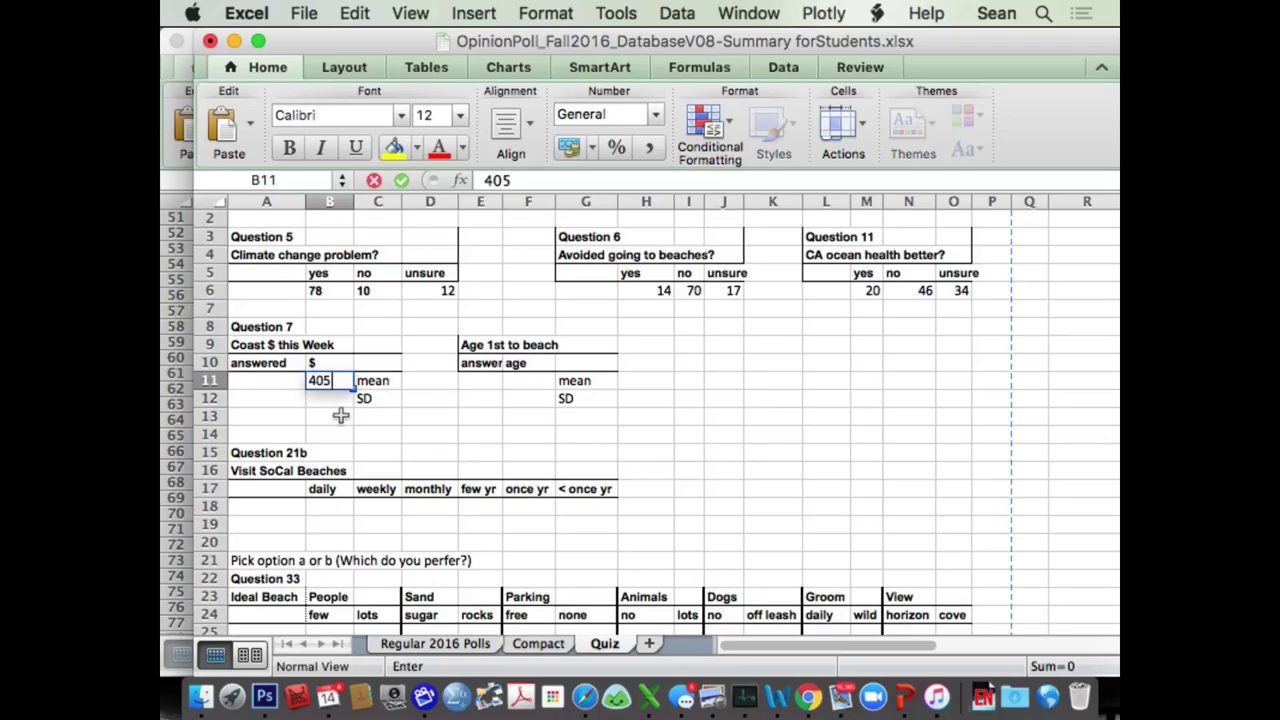
pyautogui.press('Return')
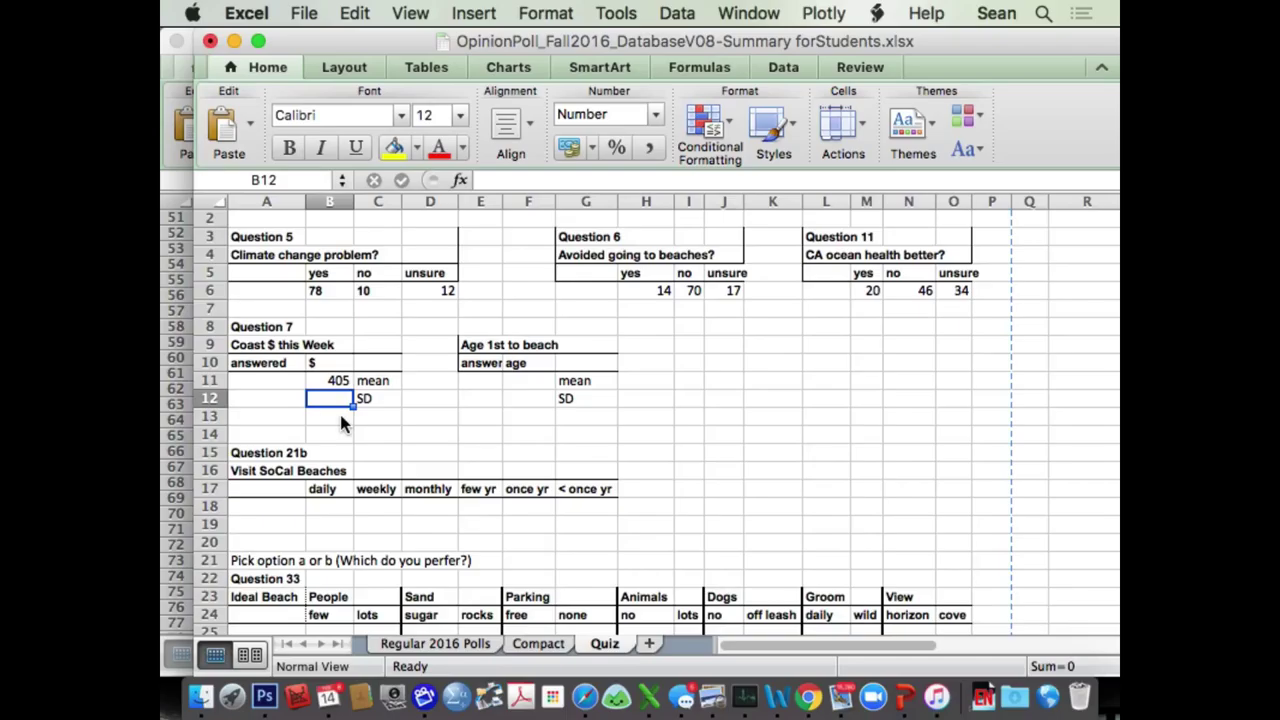
pyautogui.write('2')
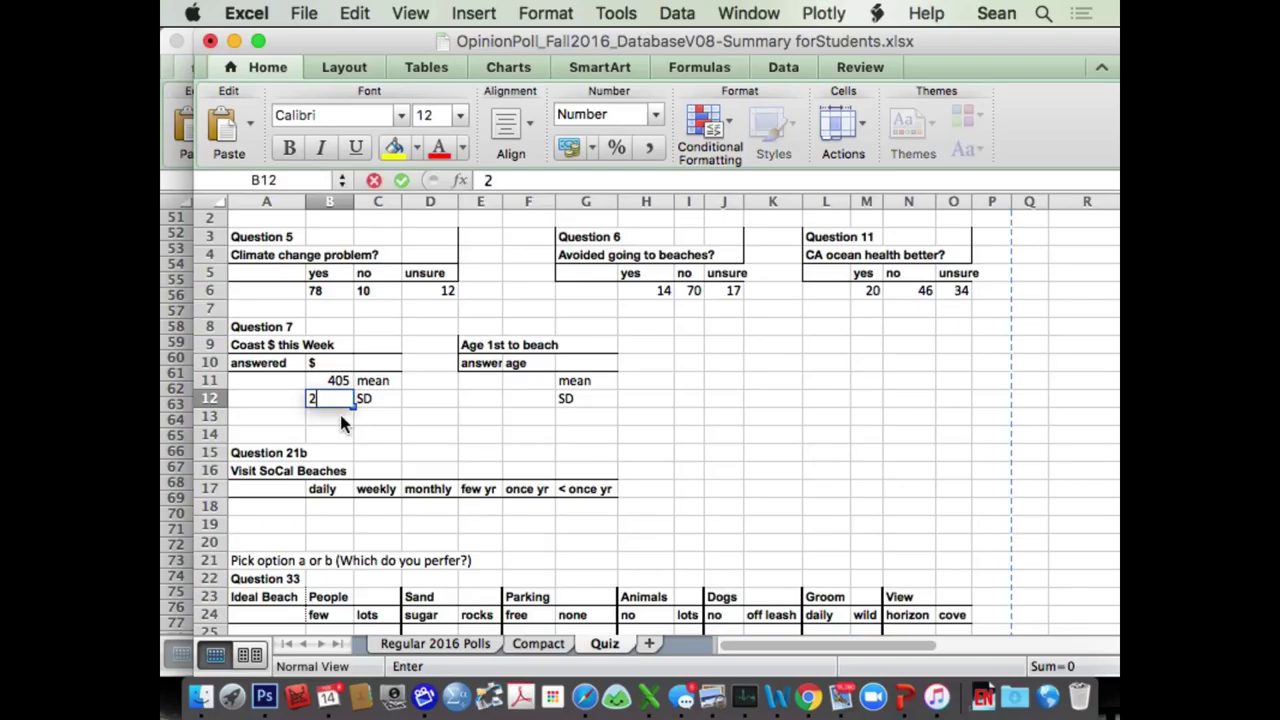
pyautogui.write(',200')
pyautogui.press('Return')
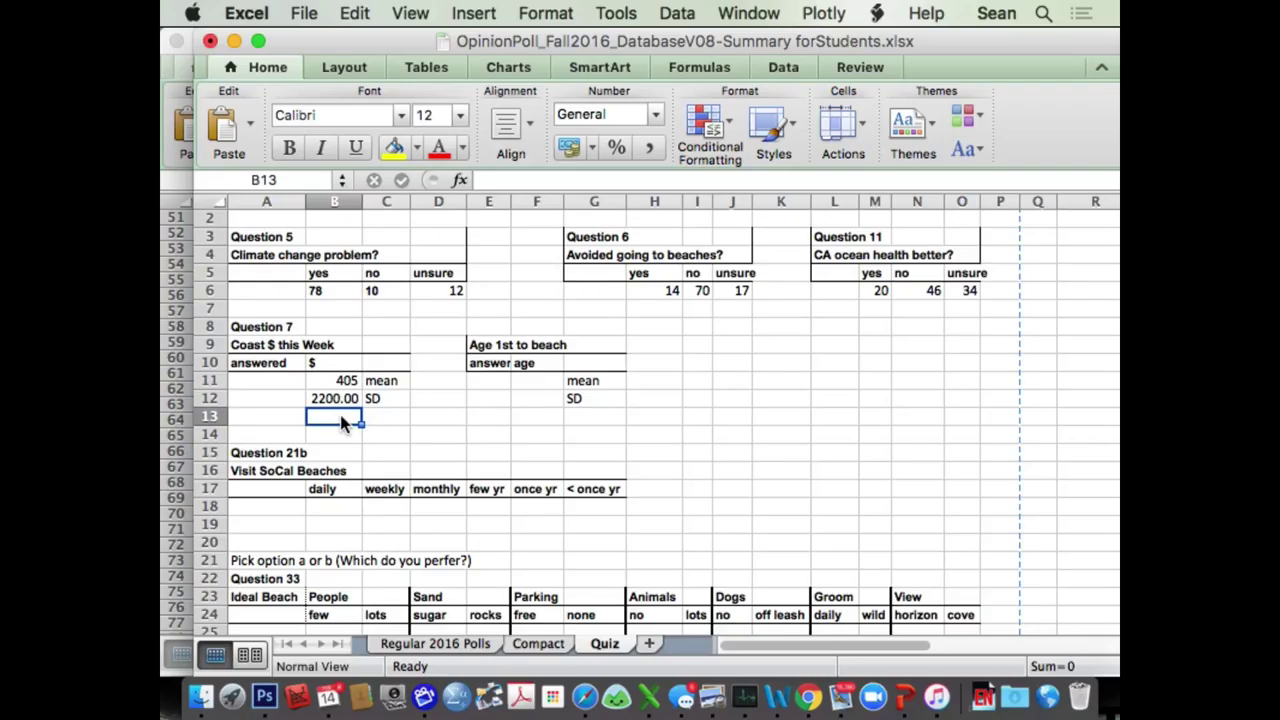
# Enter 4.7 as the mean and 5.4 as the SD in the table for age first to the beach
pyautogui.click(540, 381)
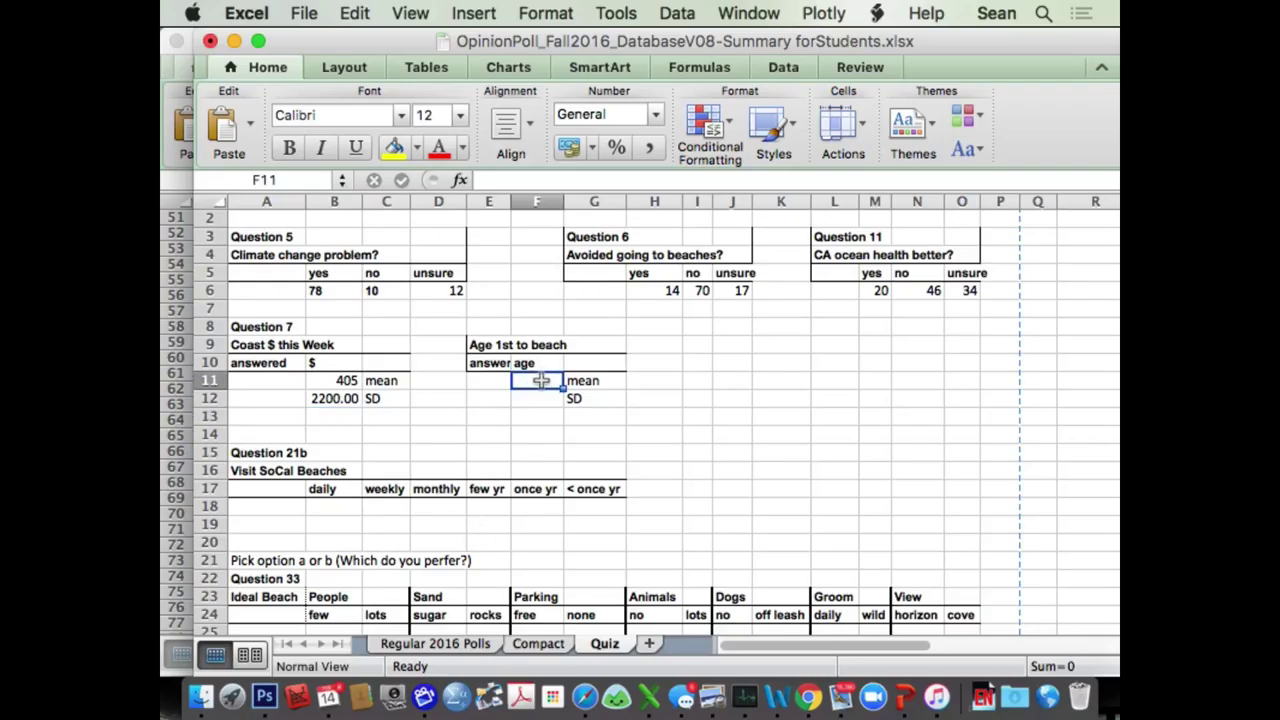
pyautogui.write('4.7')
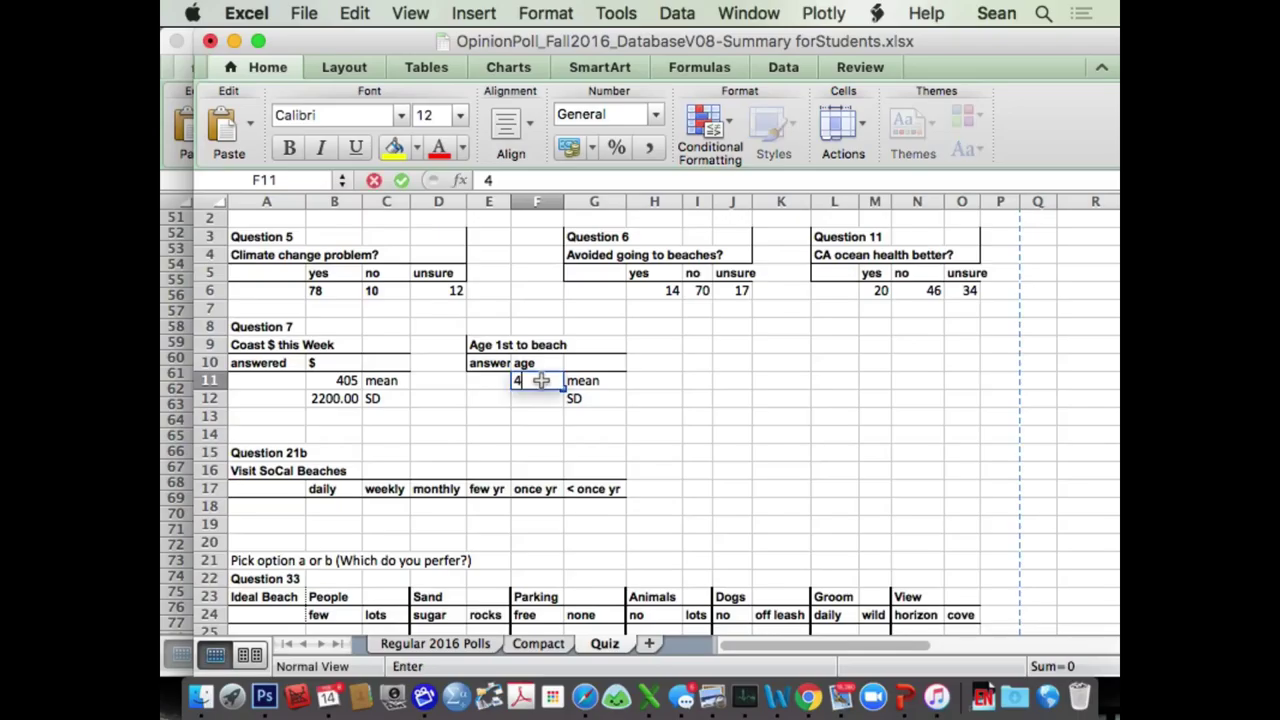
pyautogui.press('Return')
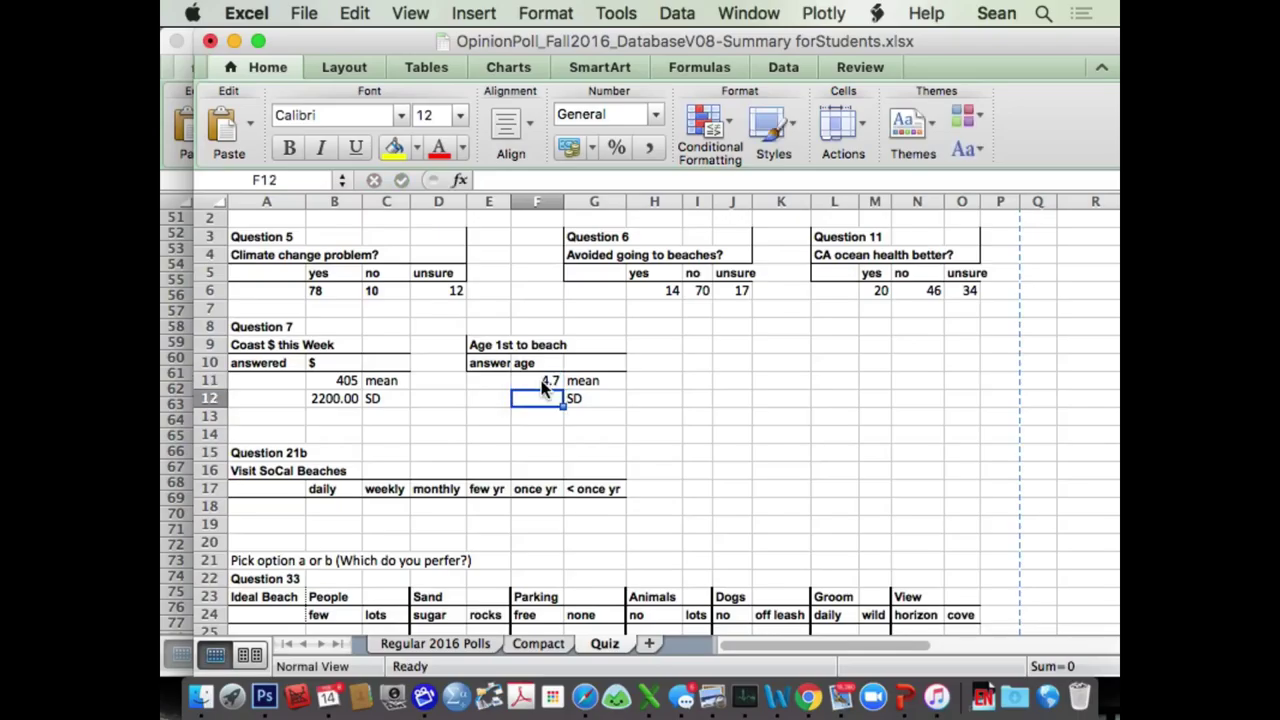
pyautogui.write('5.4')
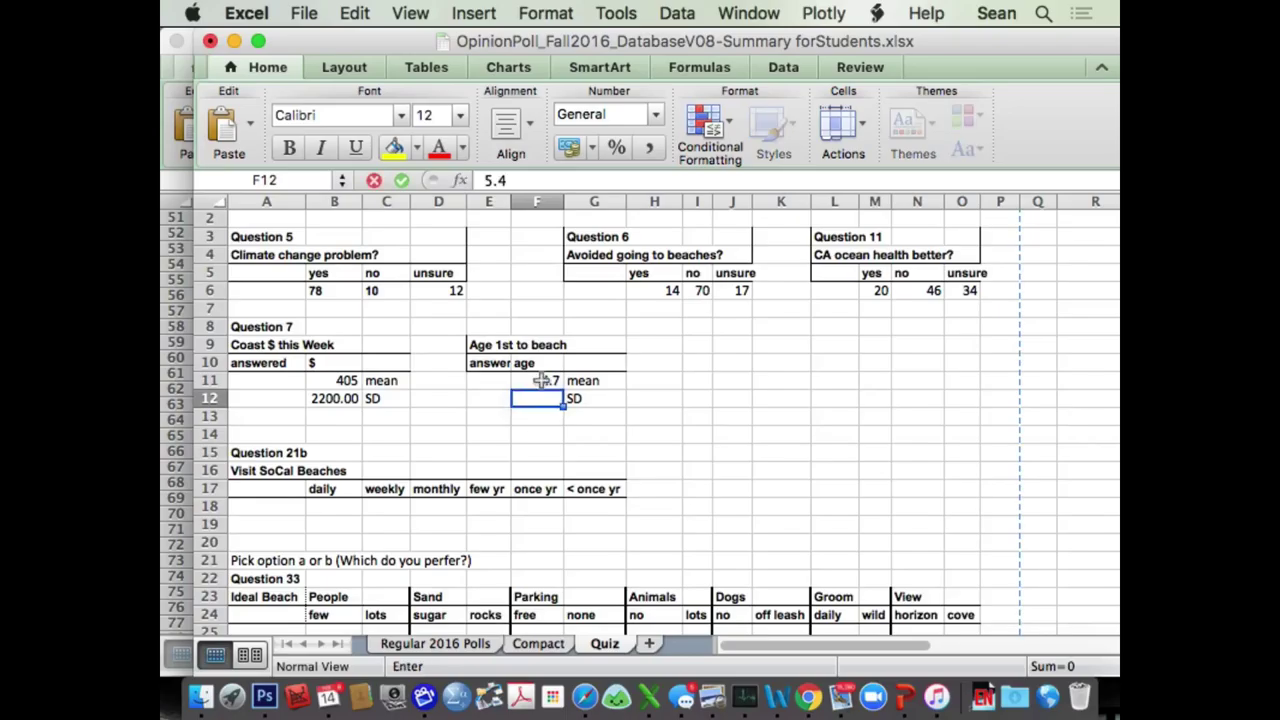
pyautogui.press('Return')
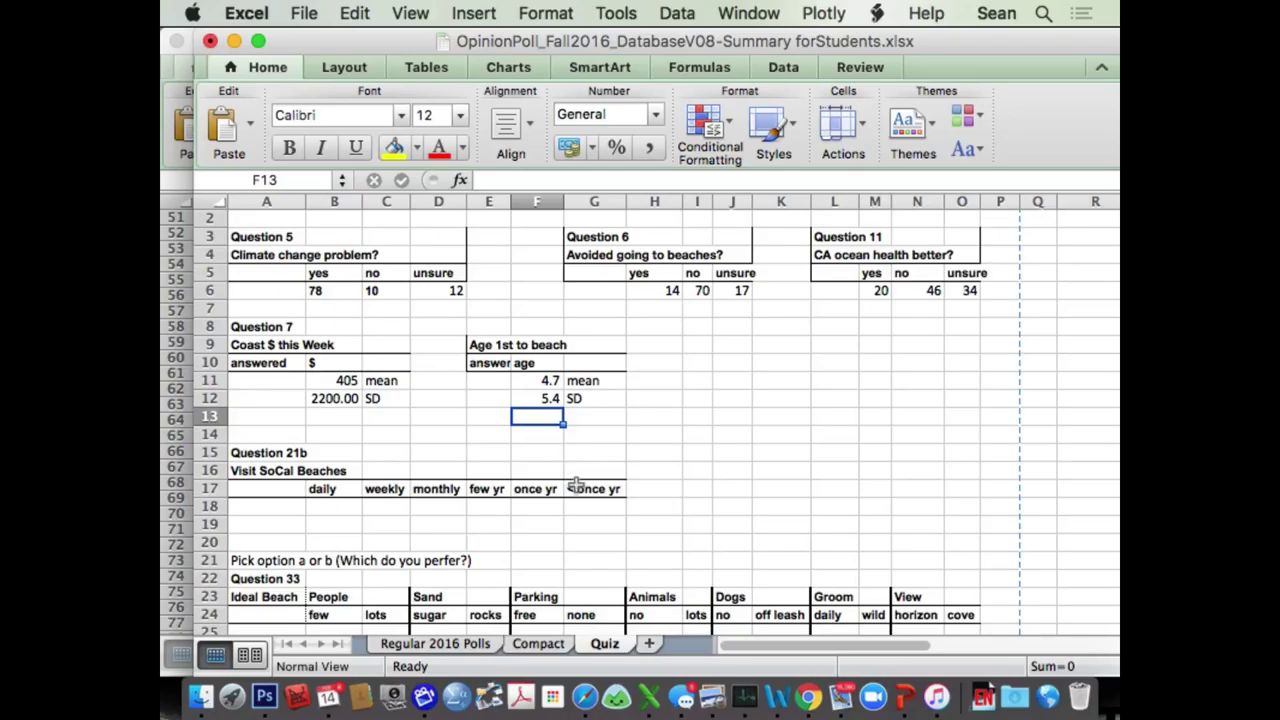
# Enter the first Question 21b beach-visit results in row 18: 13 for daily, 27 for weekly and 27 for monthly
pyautogui.scroll(2, 575, 470)
pyautogui.scroll(-3, 576, 485)
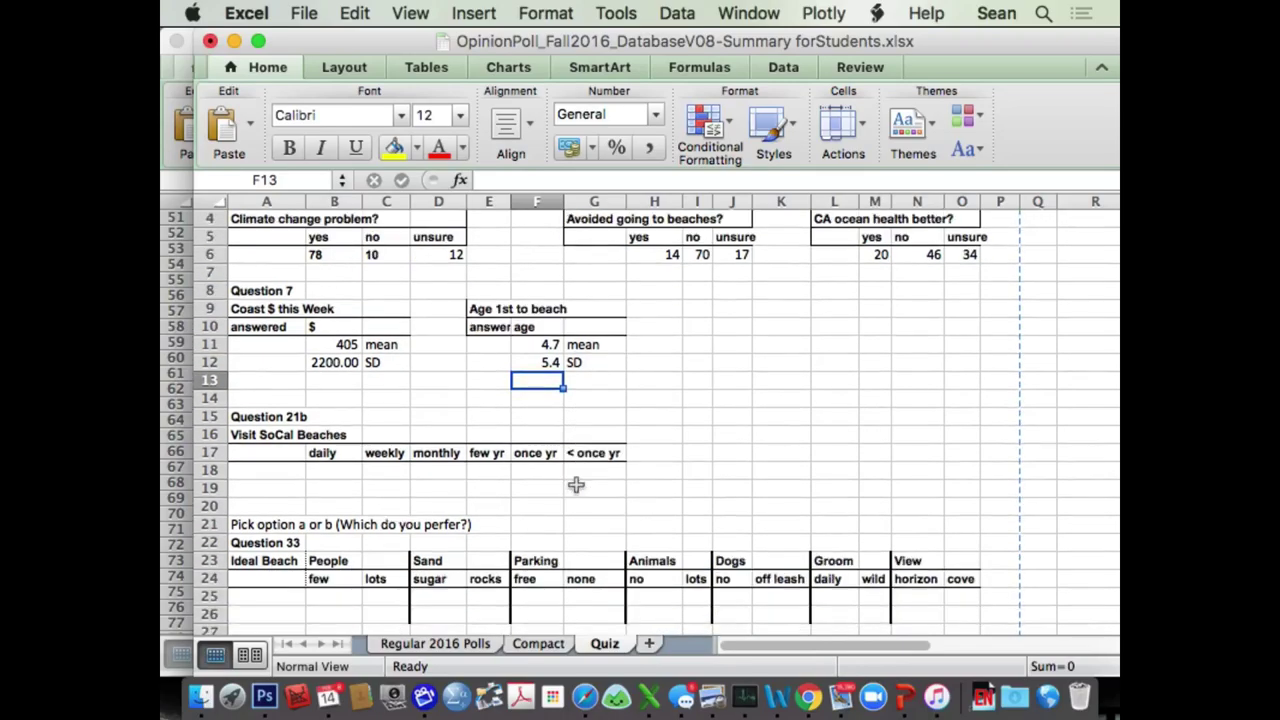
pyautogui.click(327, 470)
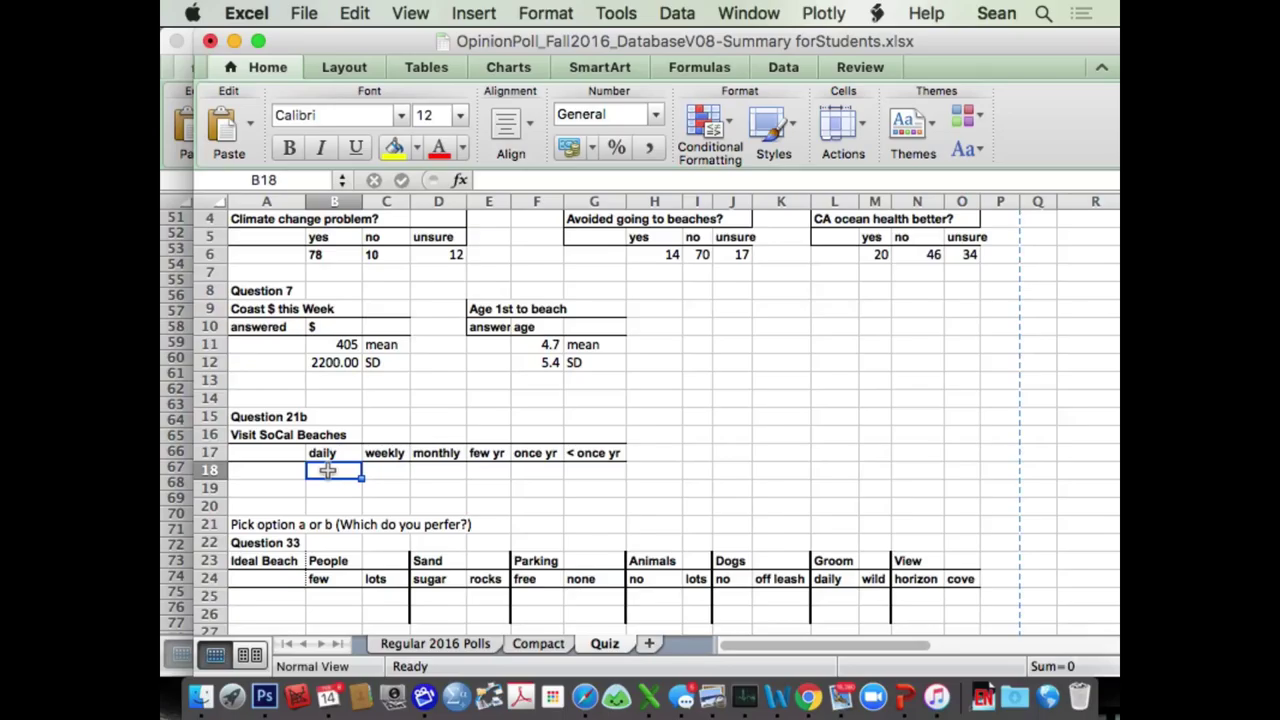
pyautogui.click(395, 474)
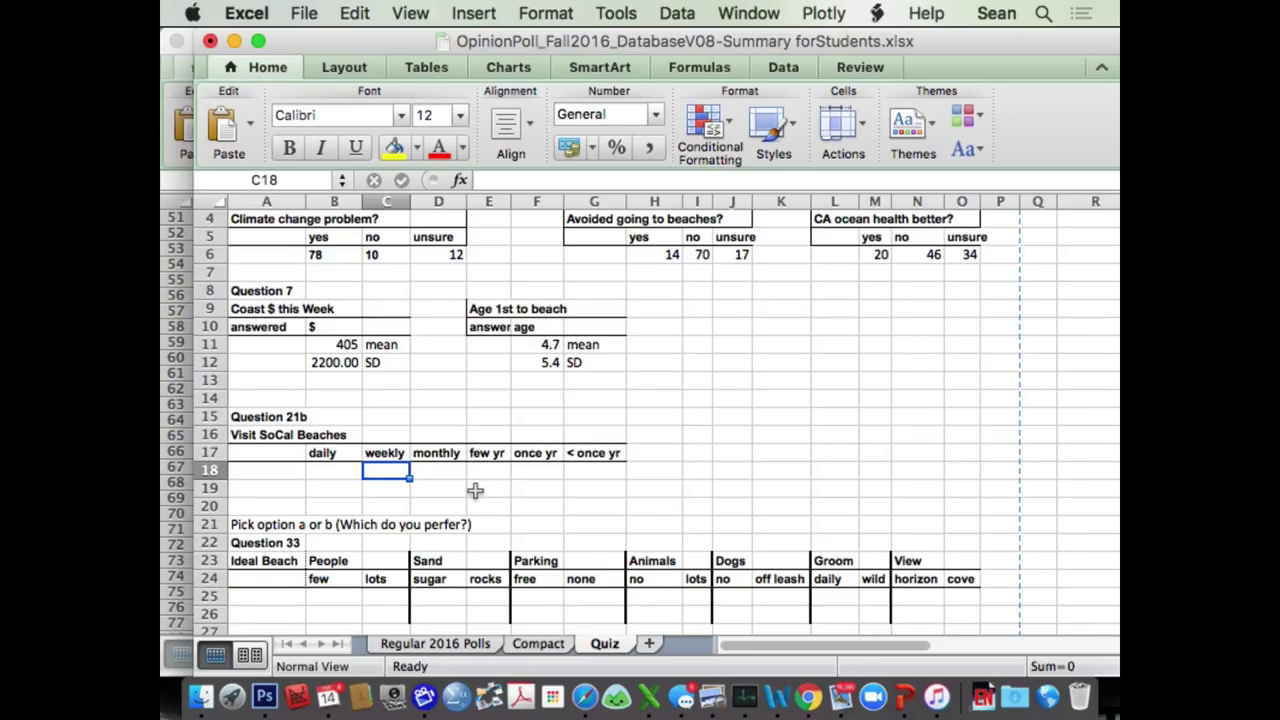
pyautogui.press('Left')
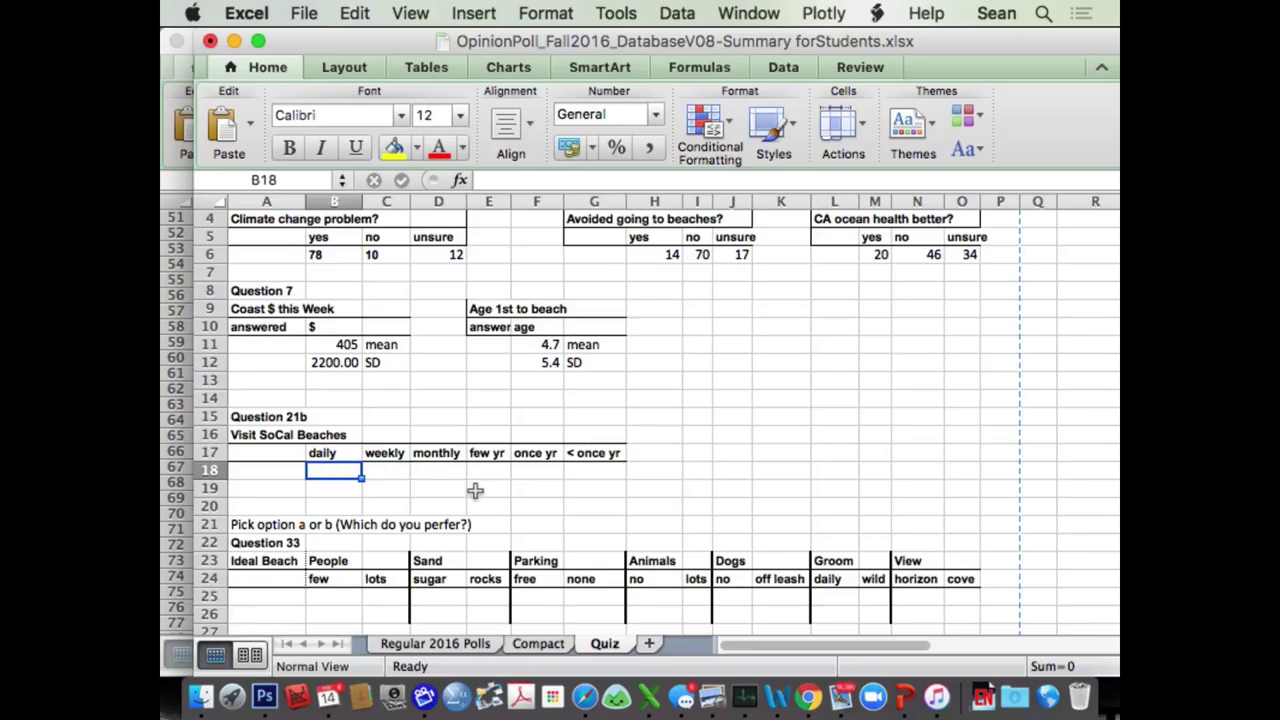
pyautogui.write('13')
pyautogui.press('Tab')
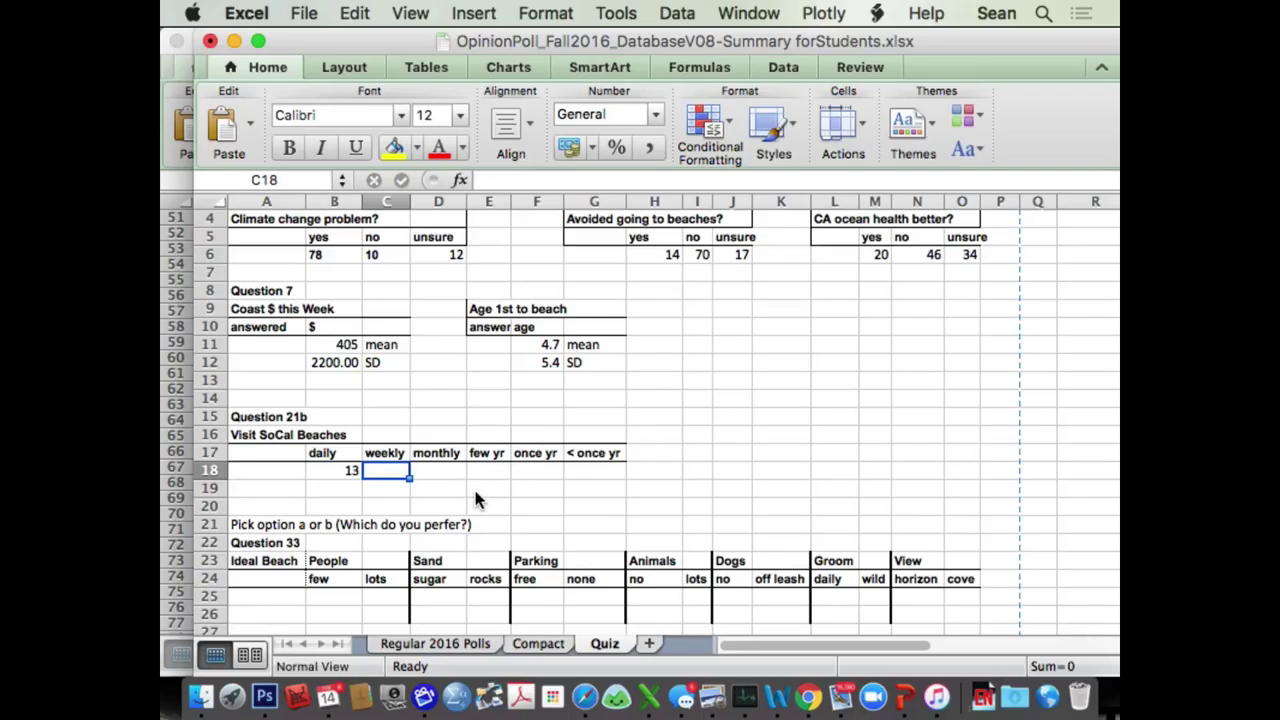
pyautogui.write('27')
pyautogui.press('Tab')
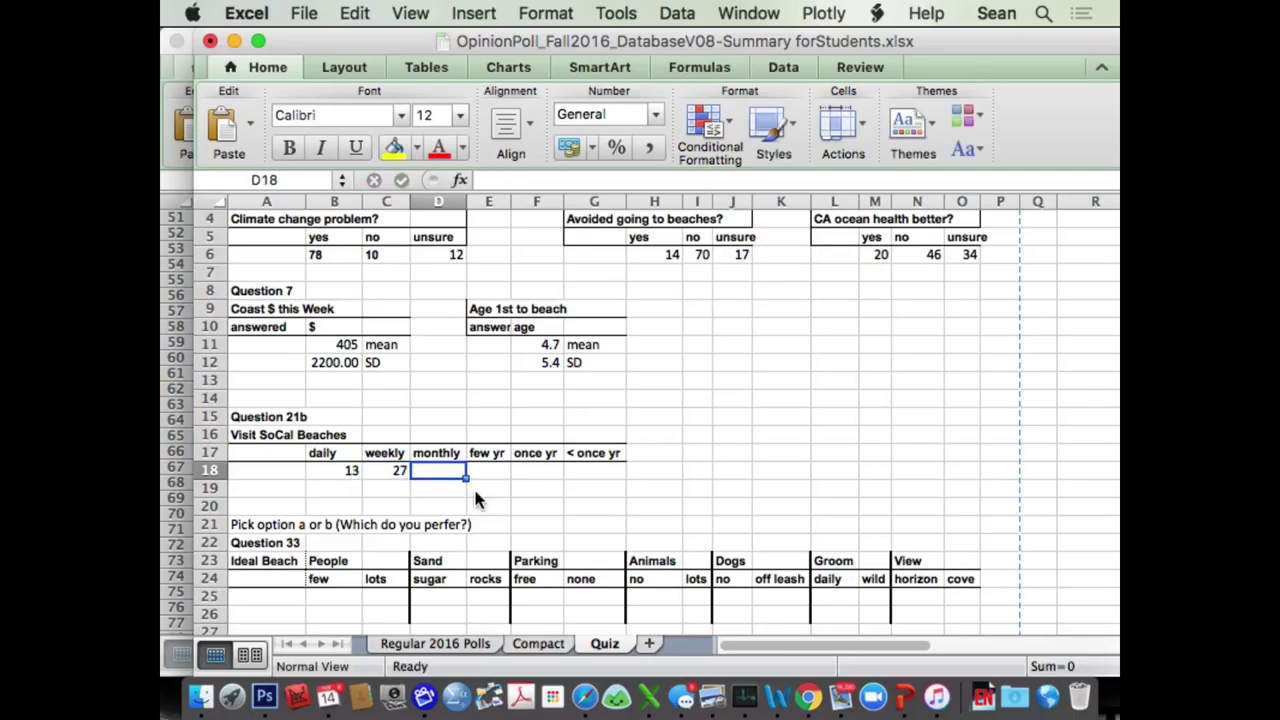
pyautogui.write('27')
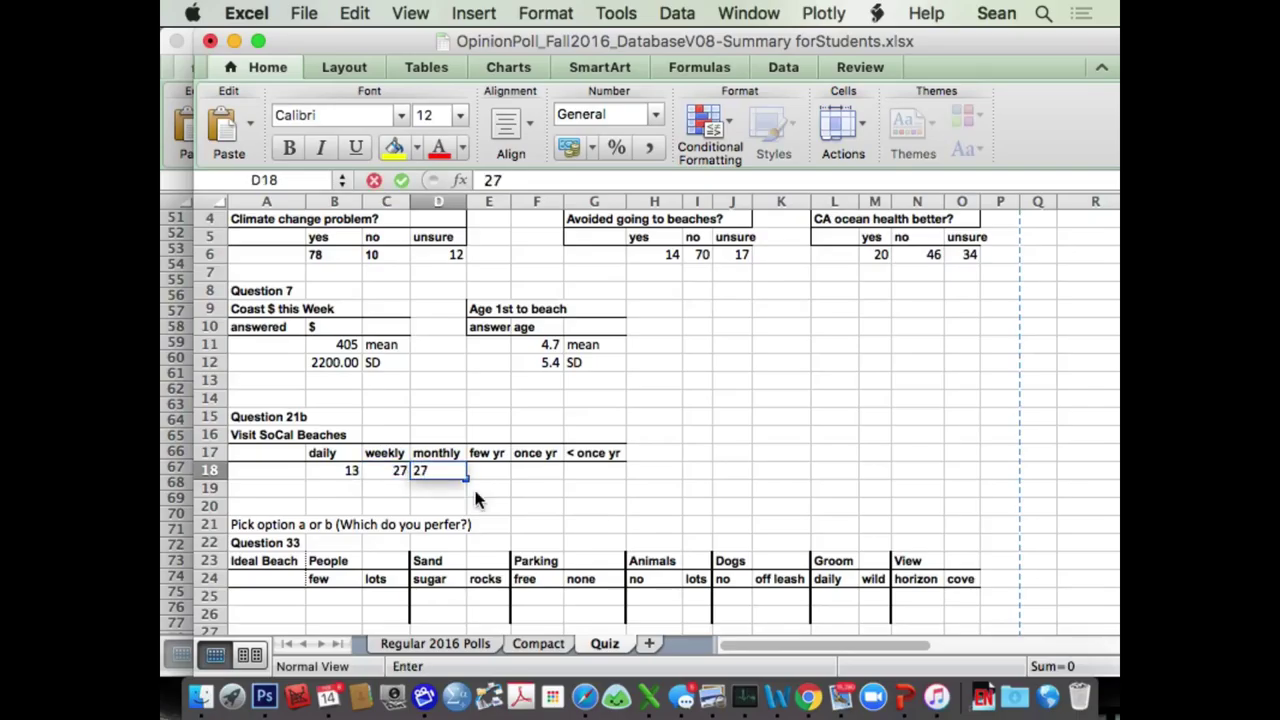
pyautogui.press('Tab')
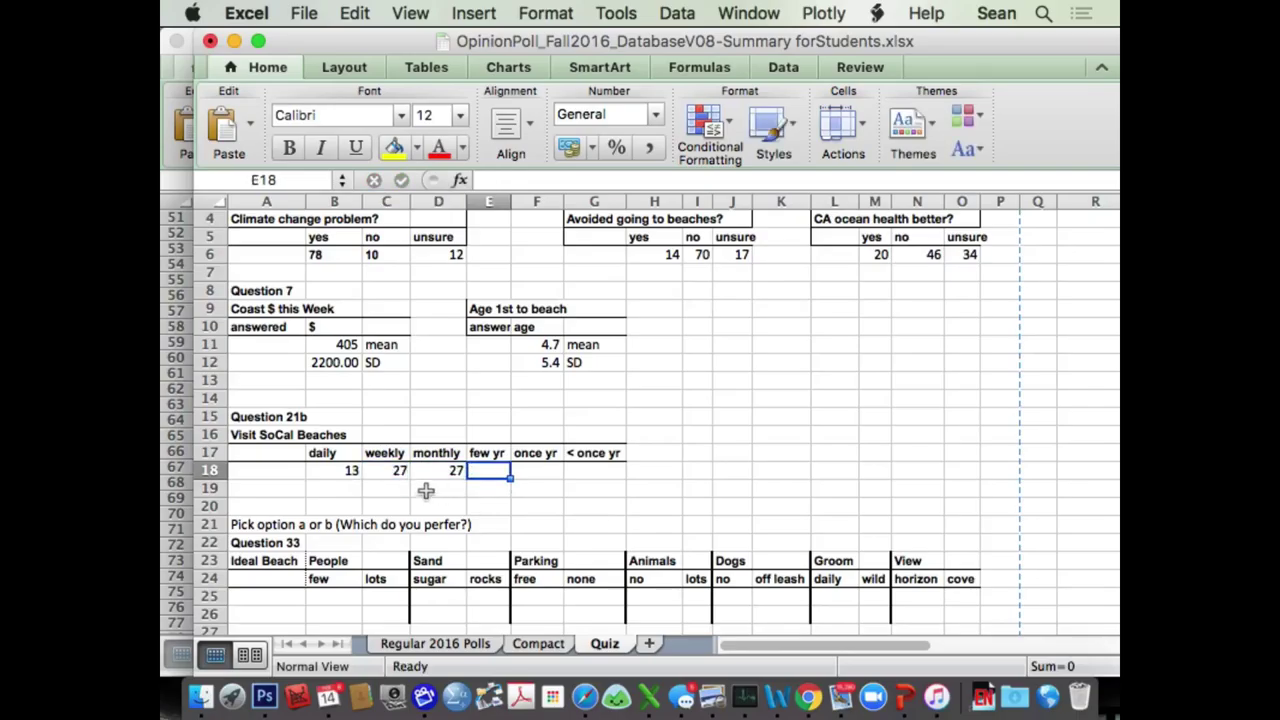
# Complete Question 21b's row 18 with 21 for few yr, 7 for once yr and 7 for < once yr
pyautogui.moveTo(432, 455); pyautogui.dragTo(428, 470)
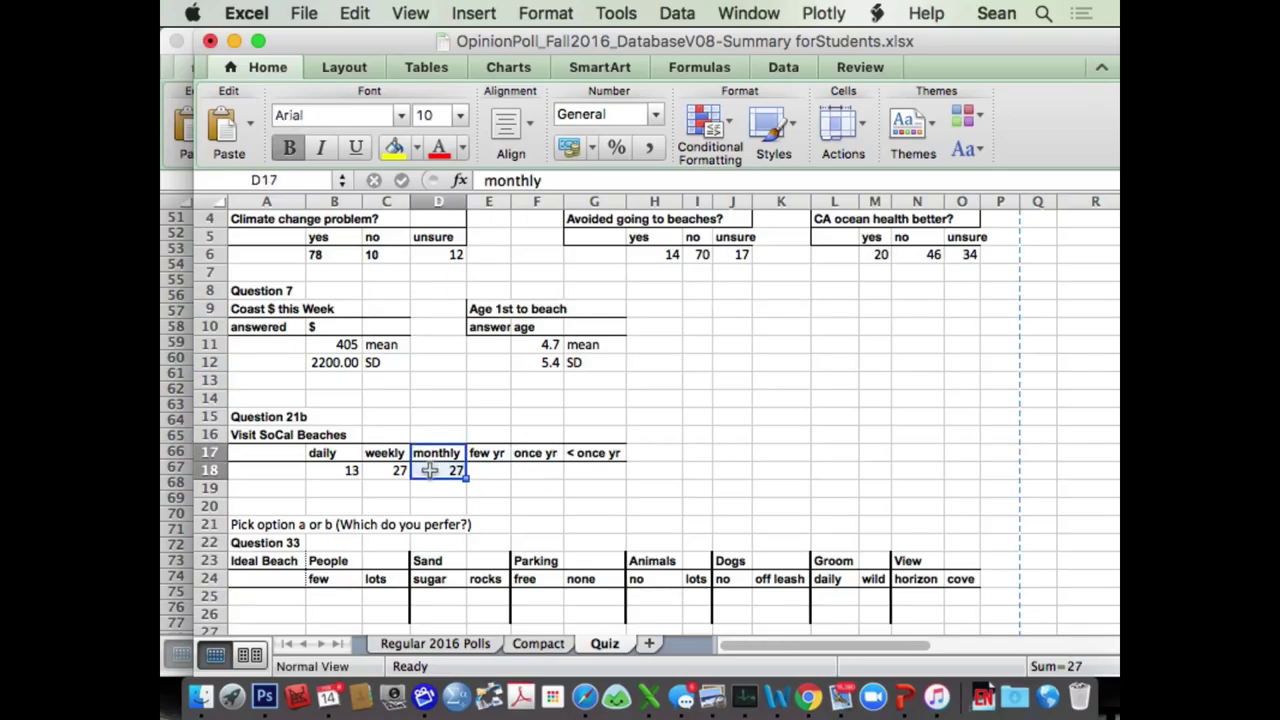
pyautogui.press('Right')
pyautogui.press('Down')
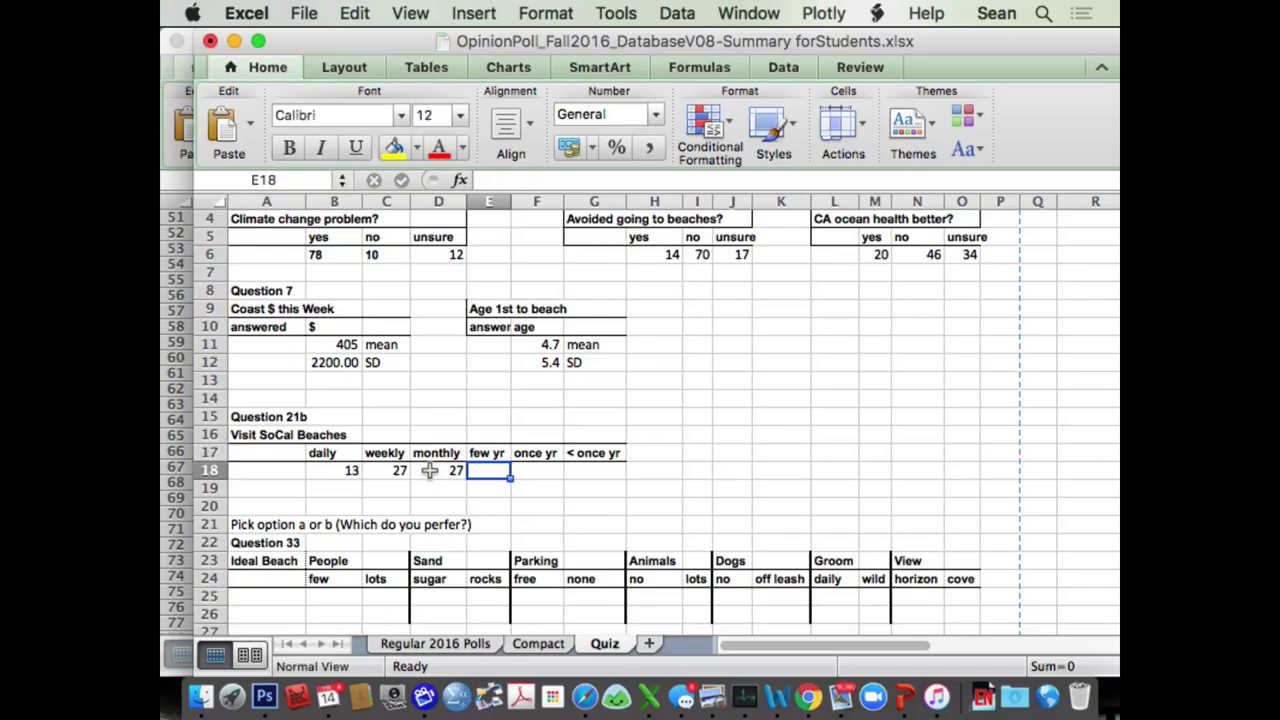
pyautogui.write('21')
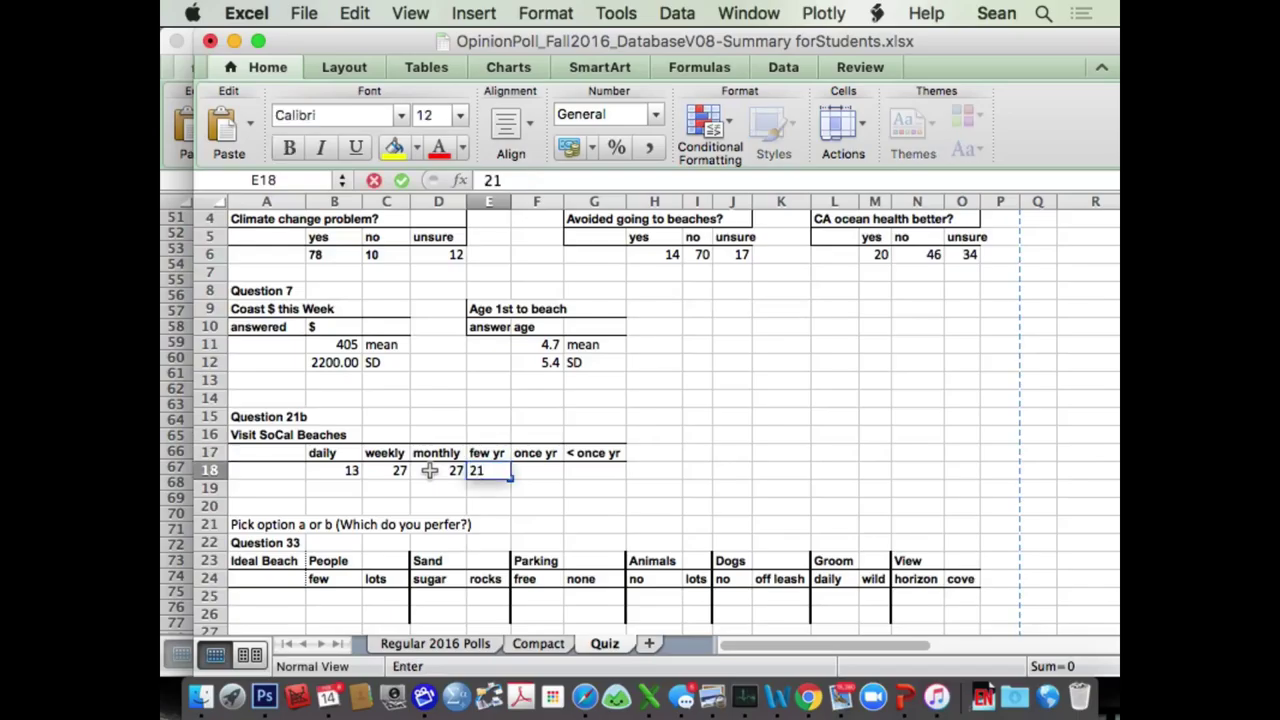
pyautogui.press('Tab')
pyautogui.write('7')
pyautogui.press('Tab')
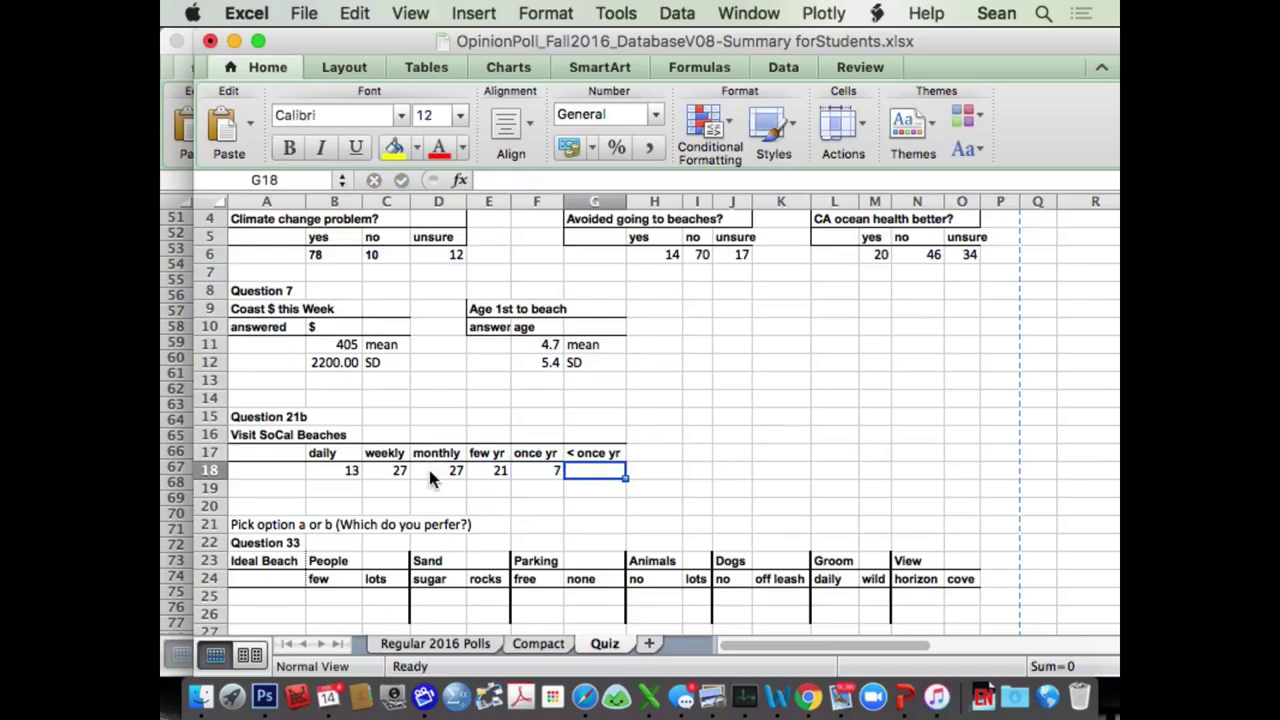
pyautogui.write('7')
pyautogui.press('Down')
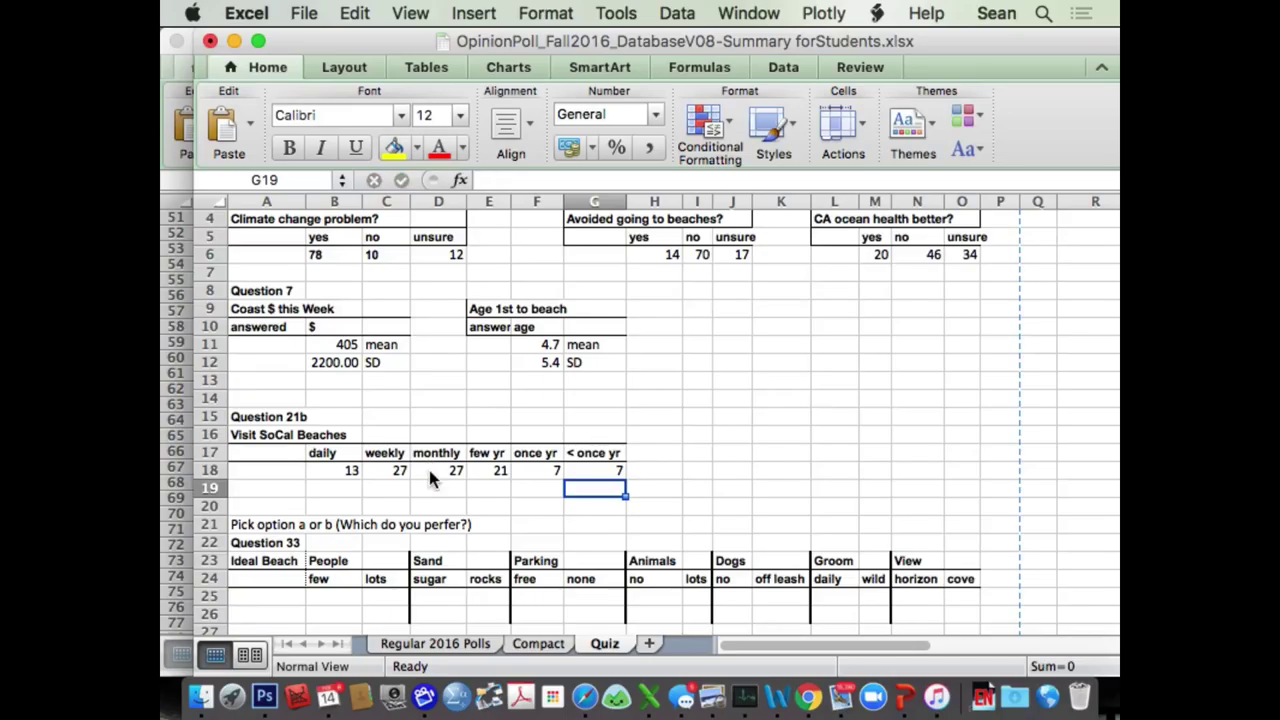
# Enter the running totals in row 19 beneath the Question 21b results: 40 under weekly and 67 under monthly
pyautogui.moveTo(434, 454); pyautogui.dragTo(423, 477)
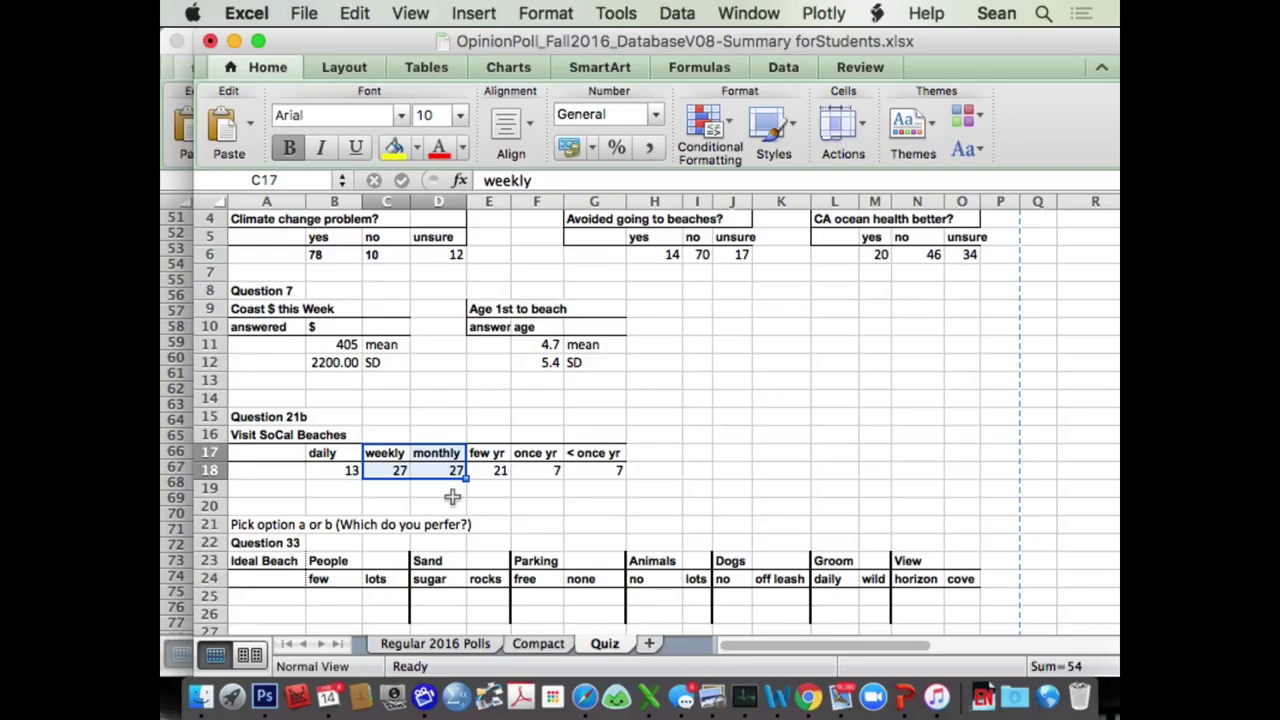
pyautogui.click(338, 470)
pyautogui.click(384, 470)
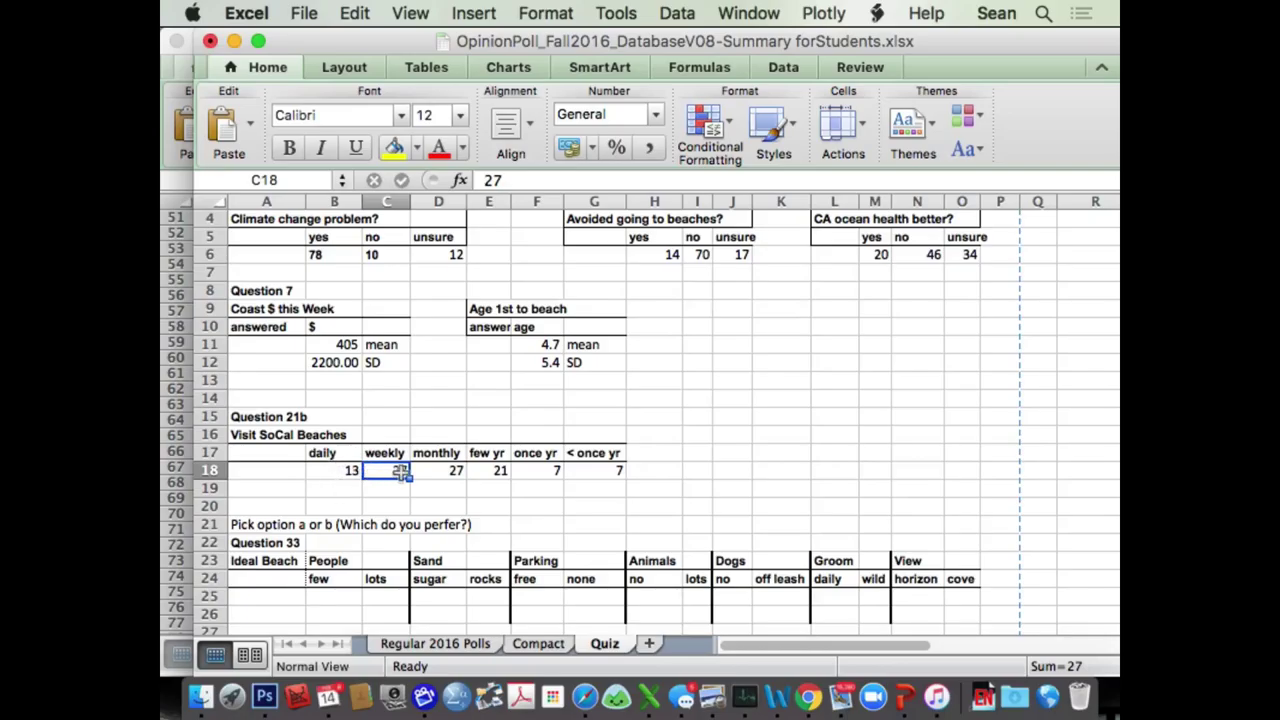
pyautogui.click(386, 489)
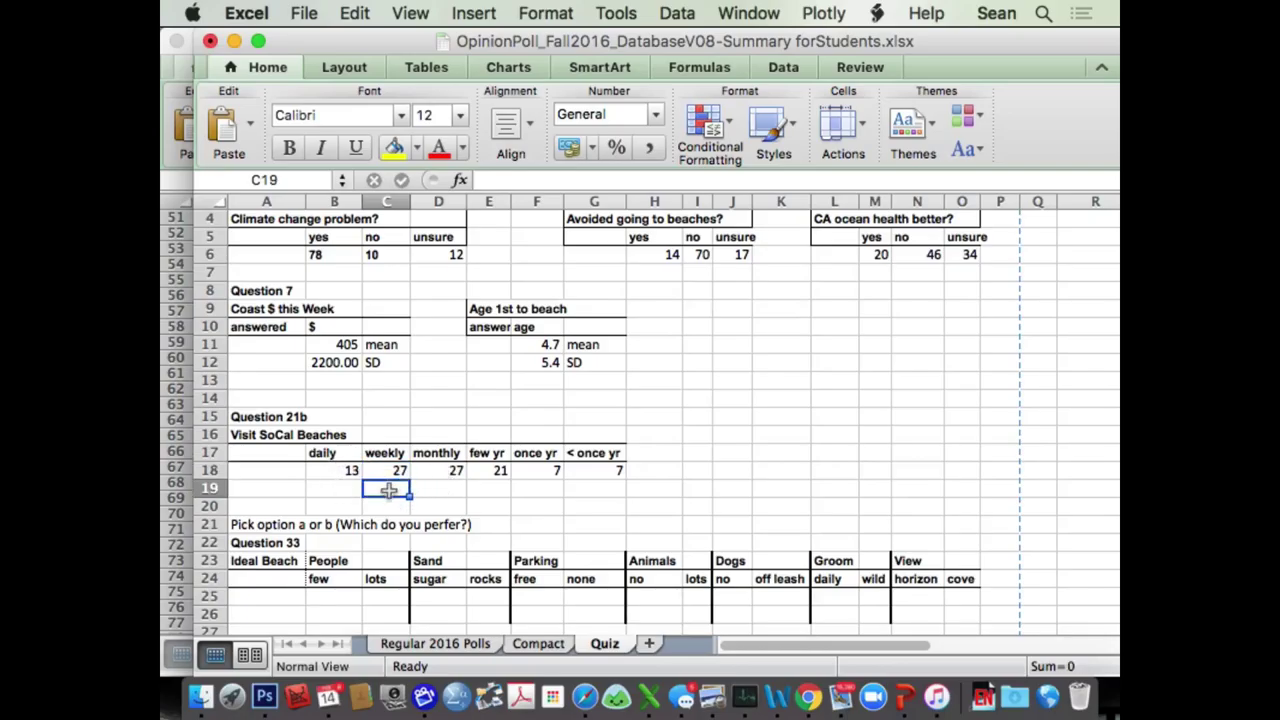
pyautogui.write('40')
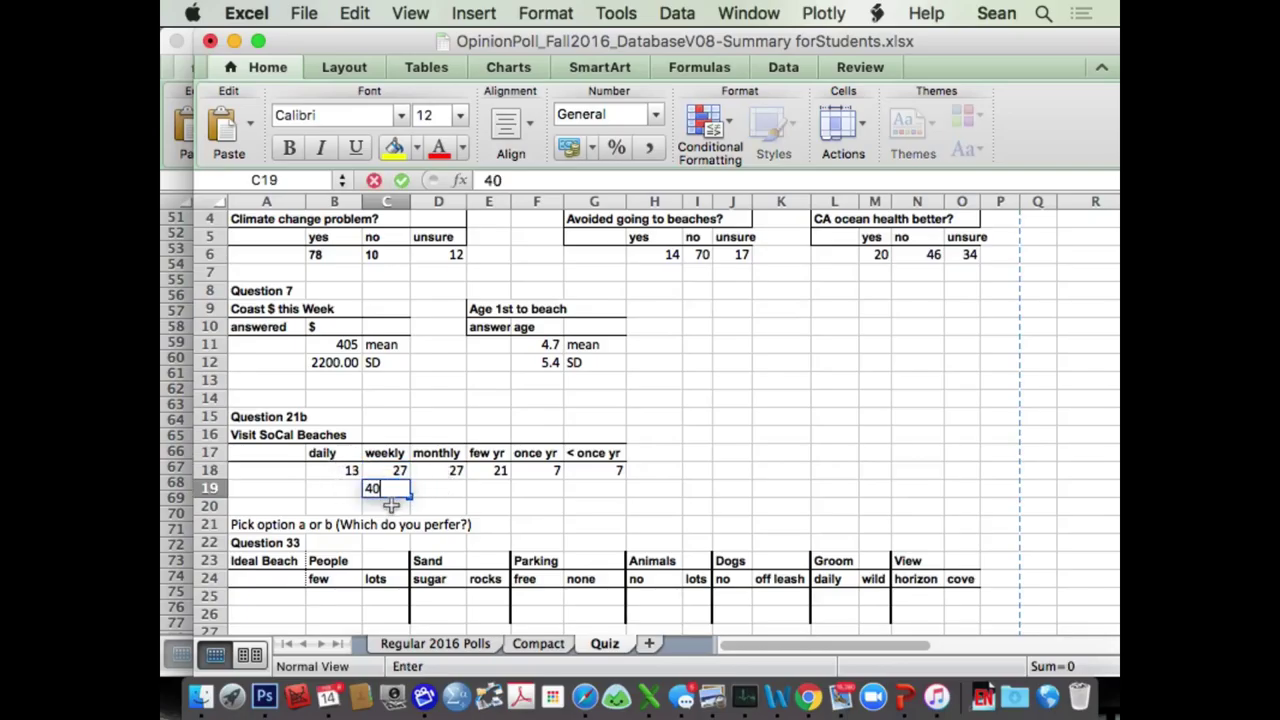
pyautogui.press('Tab')
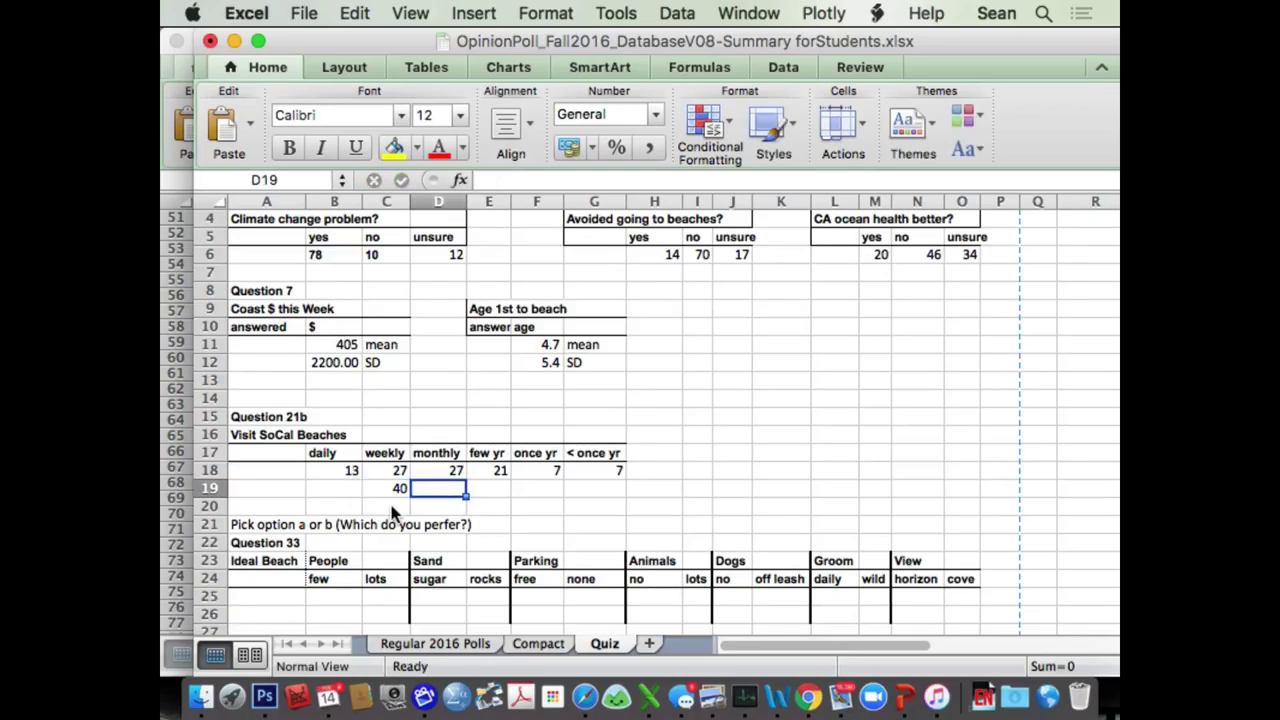
pyautogui.write('67')
pyautogui.press('Tab')
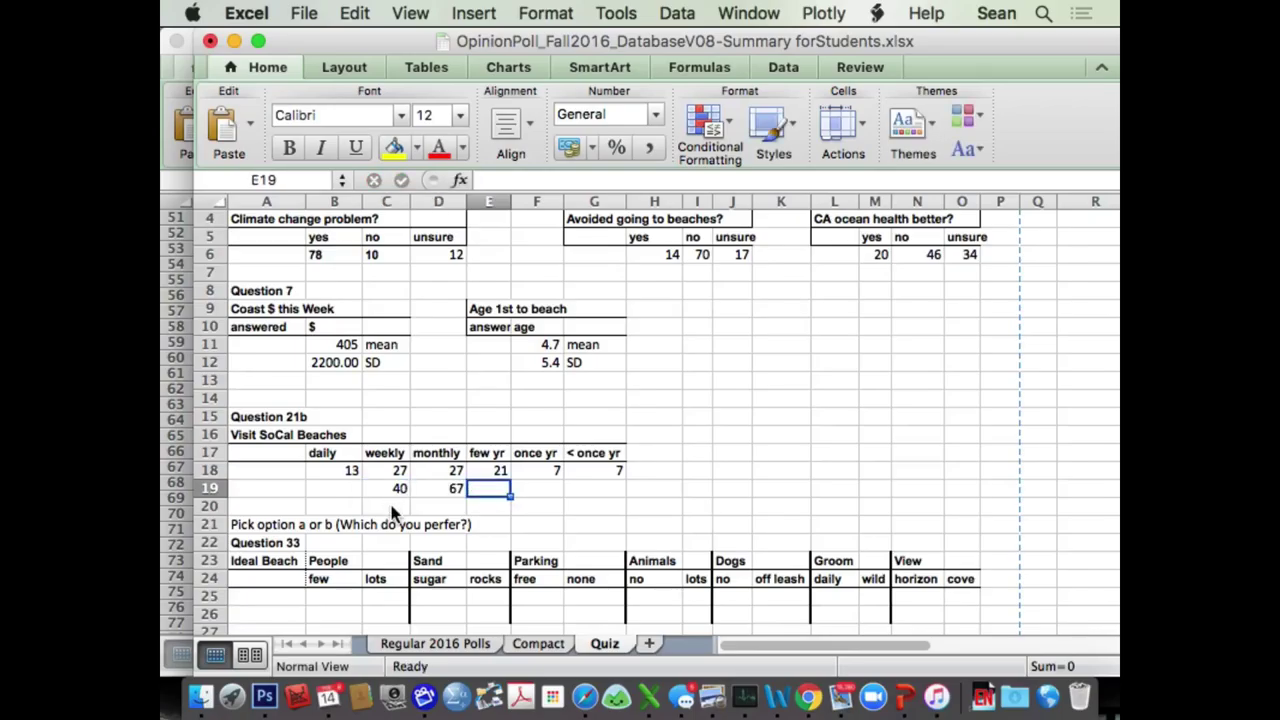
# Continue row 19 of Question 21b with 88 under few yr, 95 under once yr and 1 under < once yr
pyautogui.write('88')
pyautogui.press('Tab')
pyautogui.write('9')
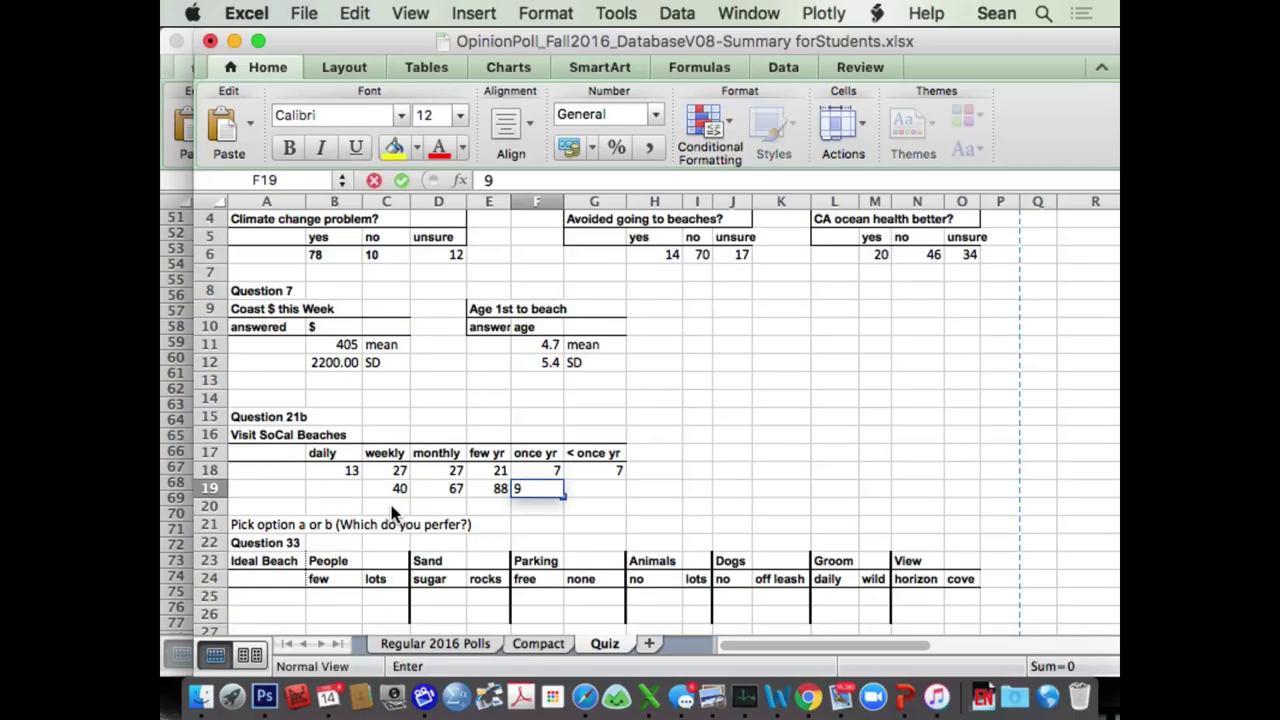
pyautogui.write('5')
pyautogui.press('Tab')
pyautogui.write('1')
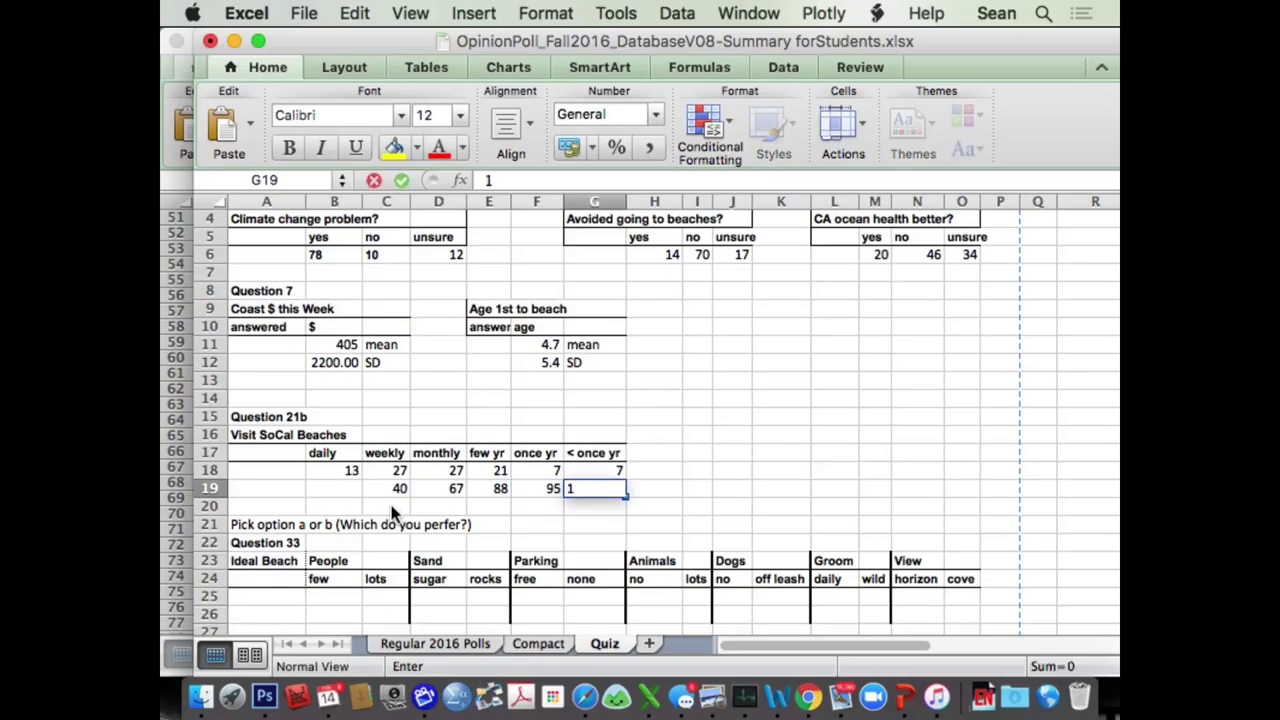
pyautogui.press('Return')
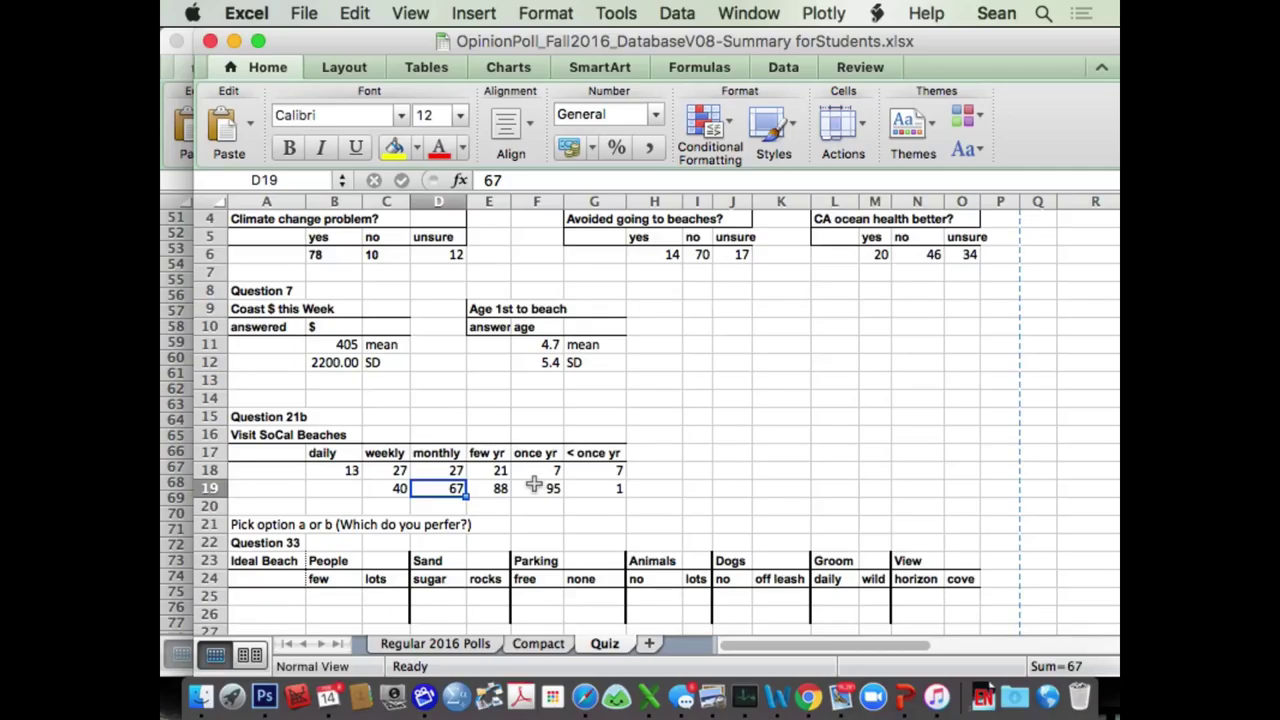
# Enter the Question 33 People preferences in row 25: 71 for few and 26 for lots
pyautogui.scroll(-8, 534, 485)
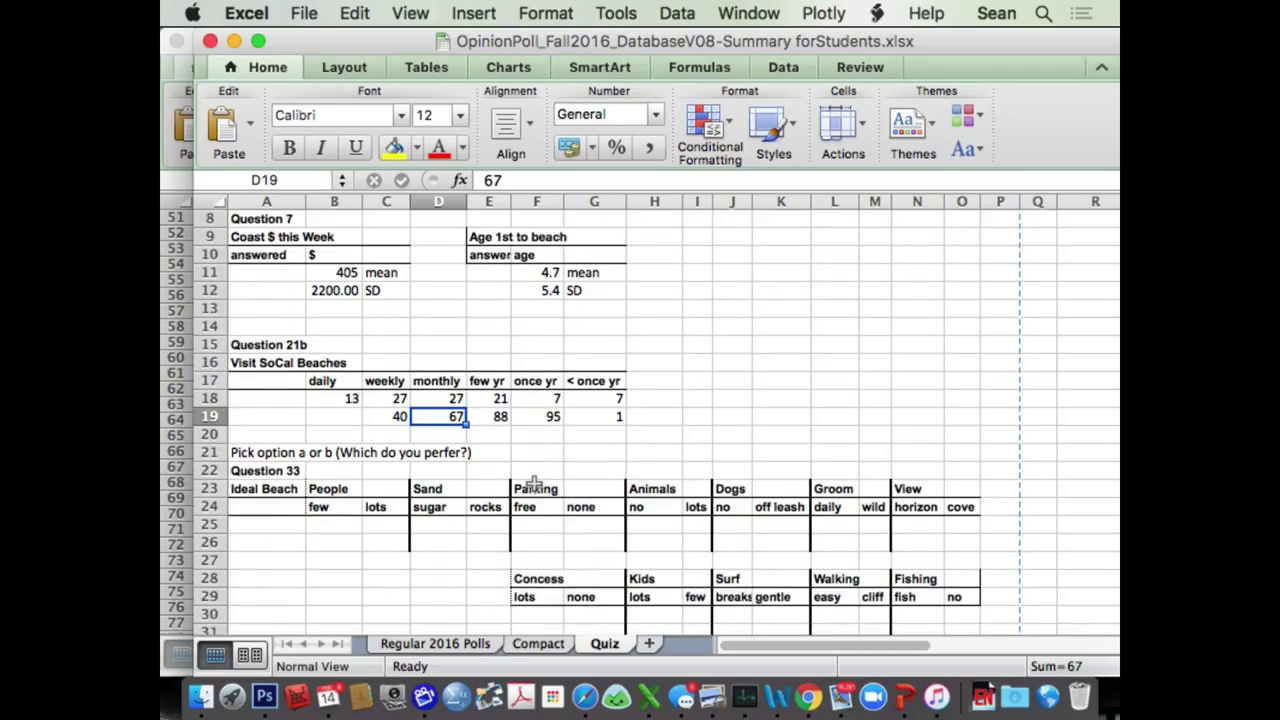
pyautogui.scroll(-1, 534, 485)
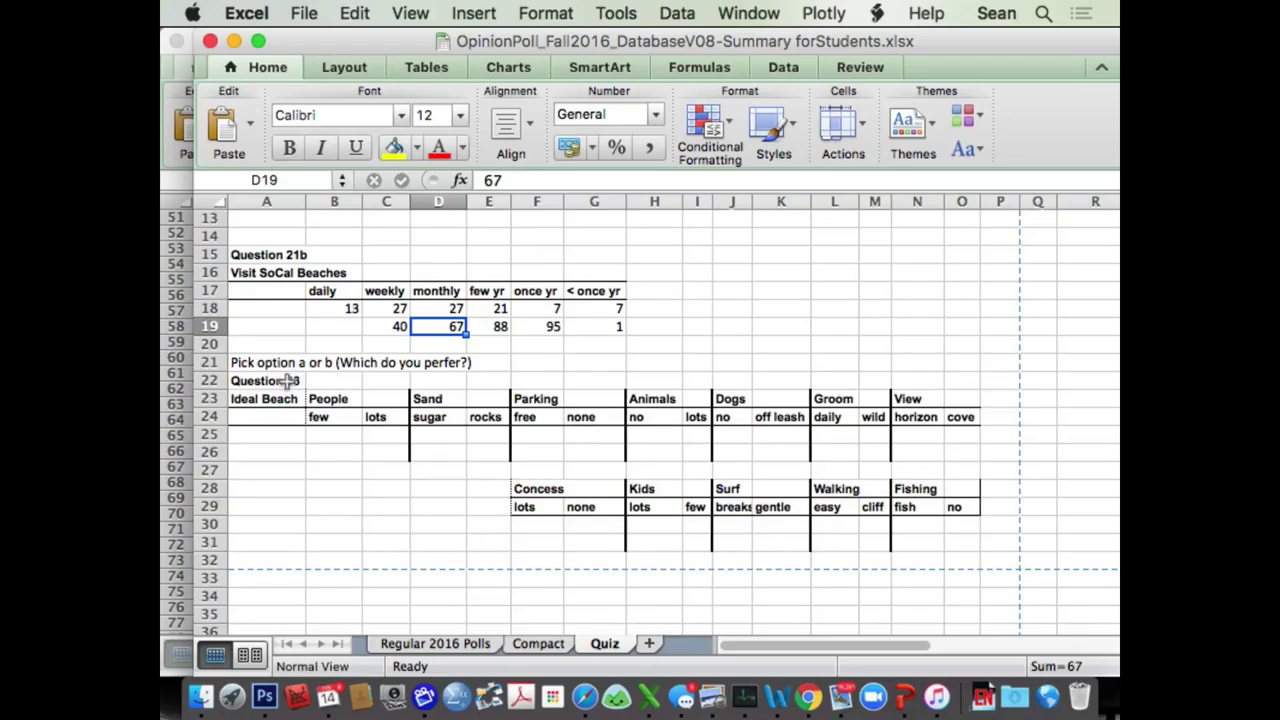
pyautogui.click(326, 434)
pyautogui.write('71')
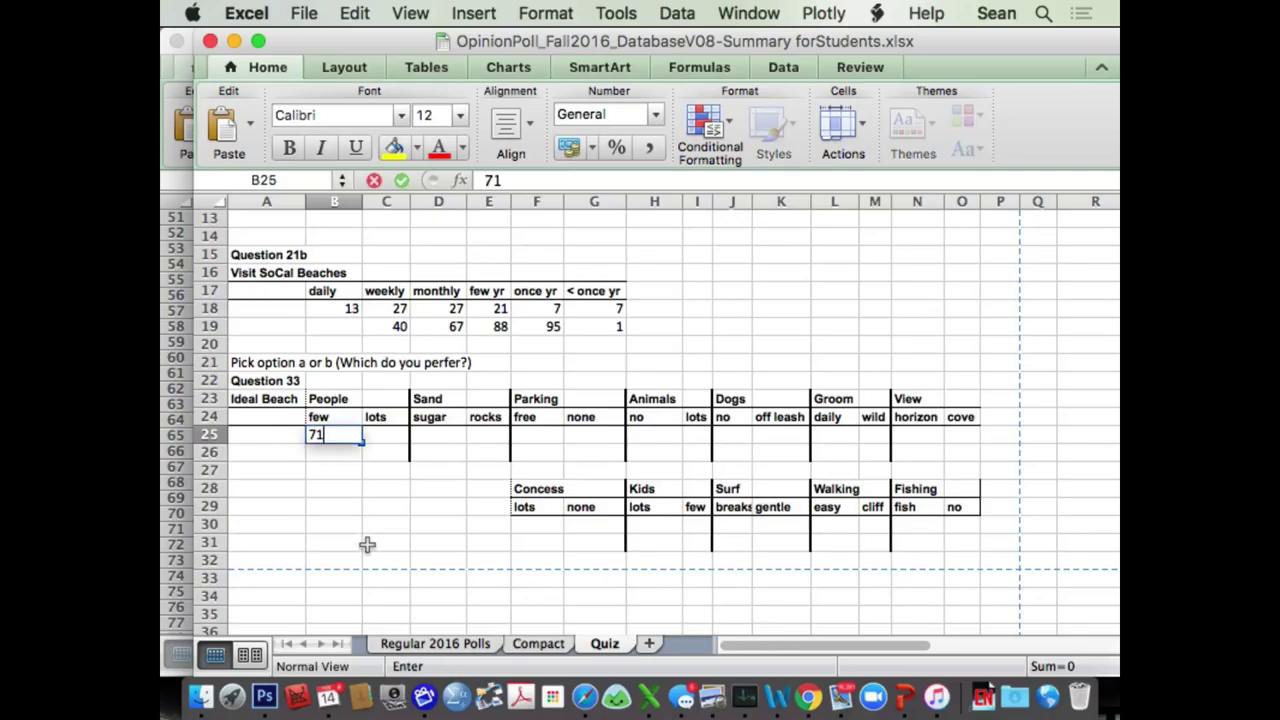
pyautogui.press('Return')
pyautogui.press('Up')
pyautogui.press('Right')
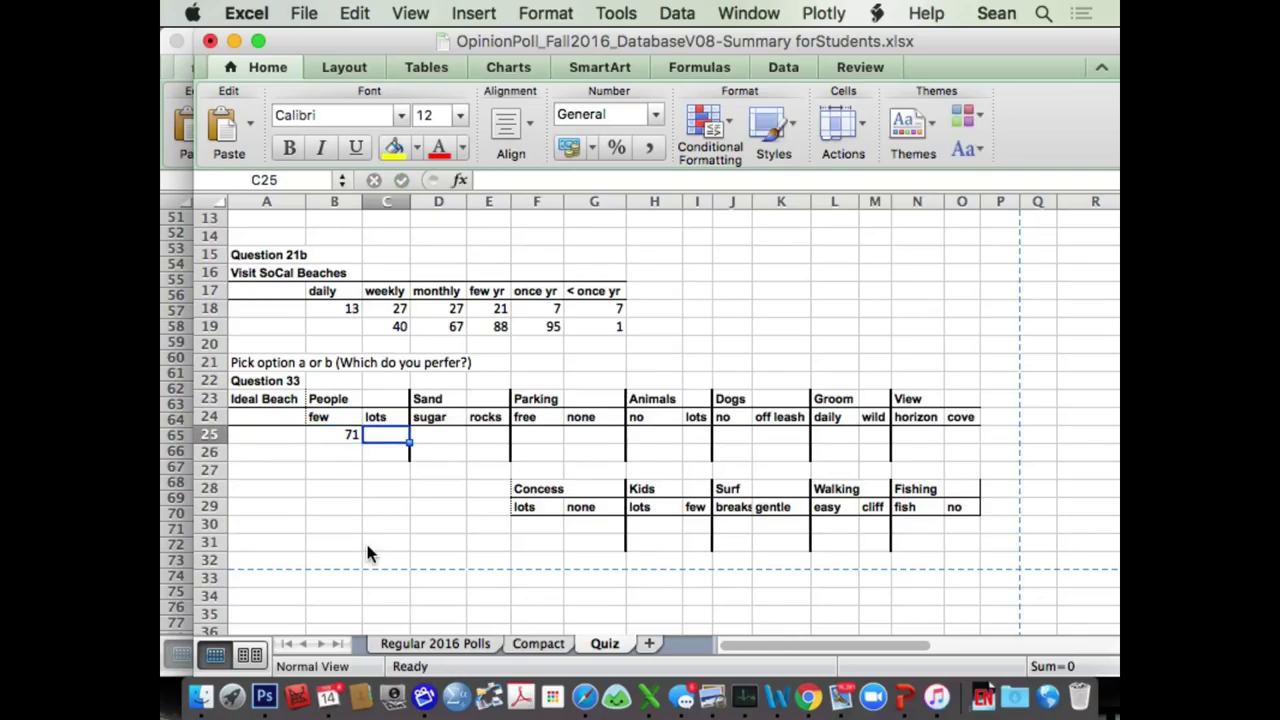
pyautogui.write('26')
pyautogui.press('Return')
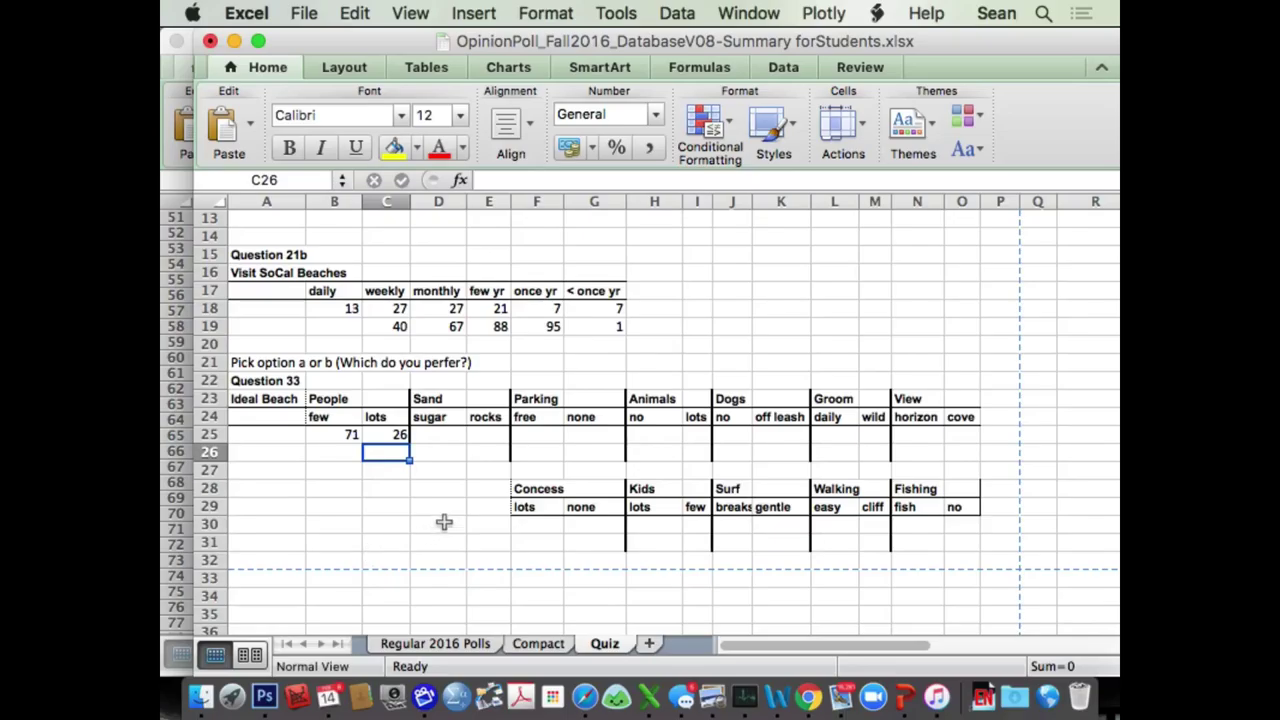
# Enter the Question 33 Sand preferences in row 25: 68 for sugar and 30 for rocks
pyautogui.click(451, 436)
pyautogui.write('68')
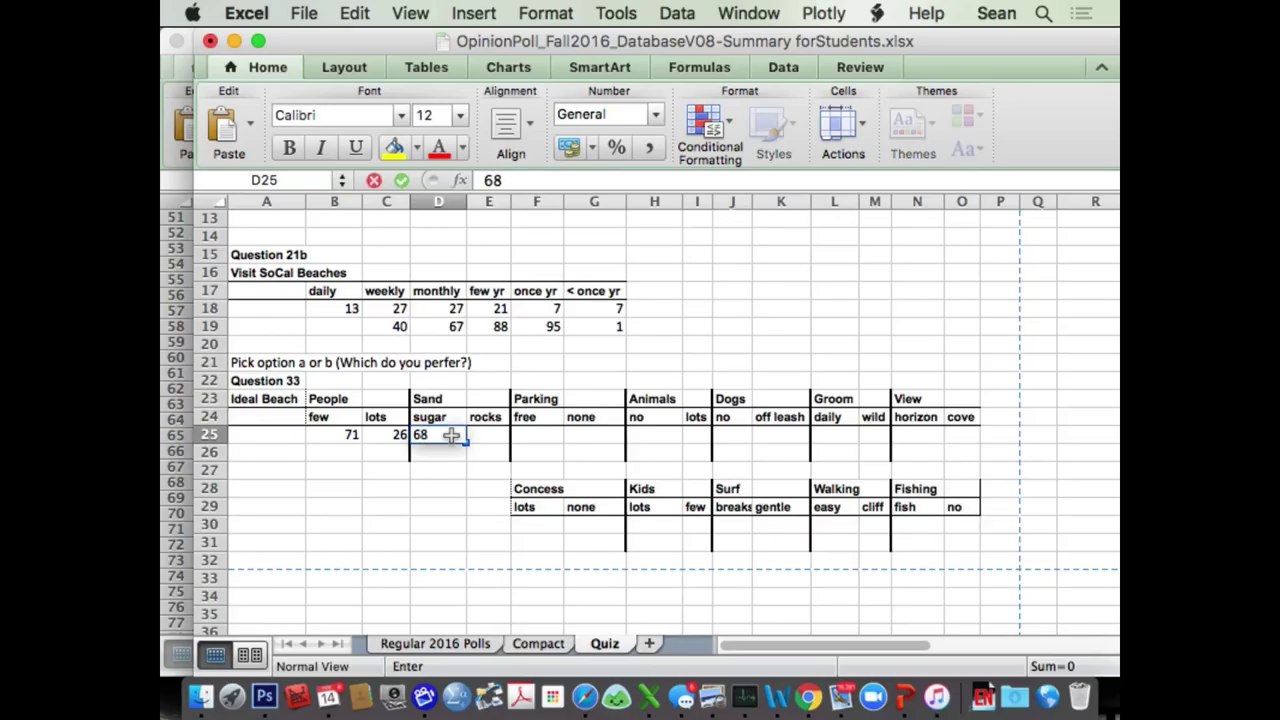
pyautogui.press('Return')
pyautogui.press('Up')
pyautogui.press('Right')
pyautogui.write('30')
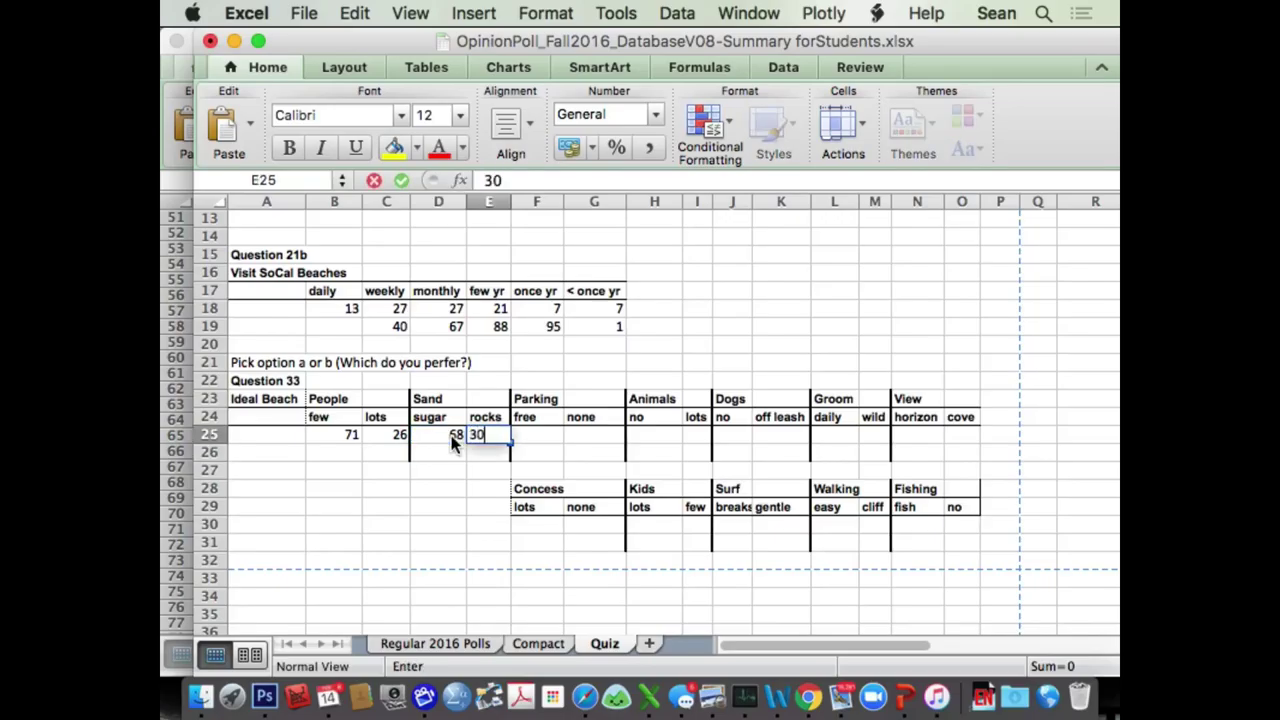
pyautogui.press('Return')
pyautogui.press('Return')
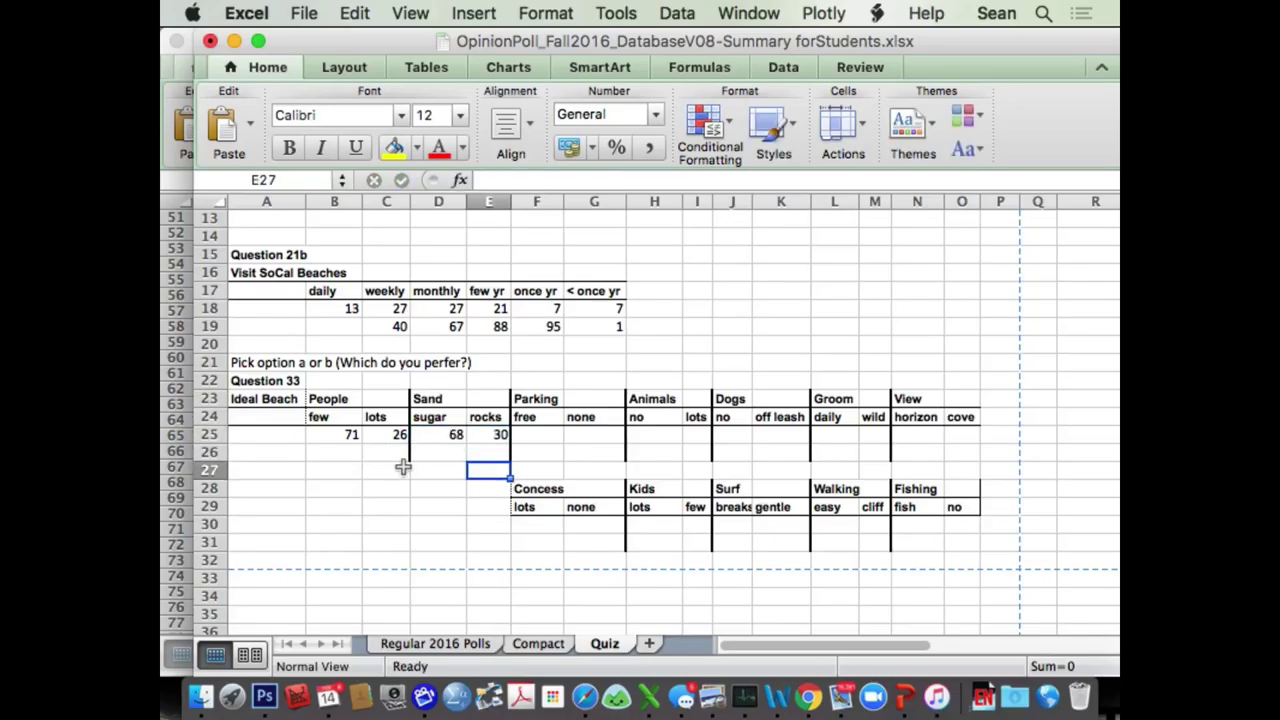
# Fill the preferred option headings "few" under People and "sugar" under Sand with yellow
pyautogui.click(330, 416)
pyautogui.click(393, 147)
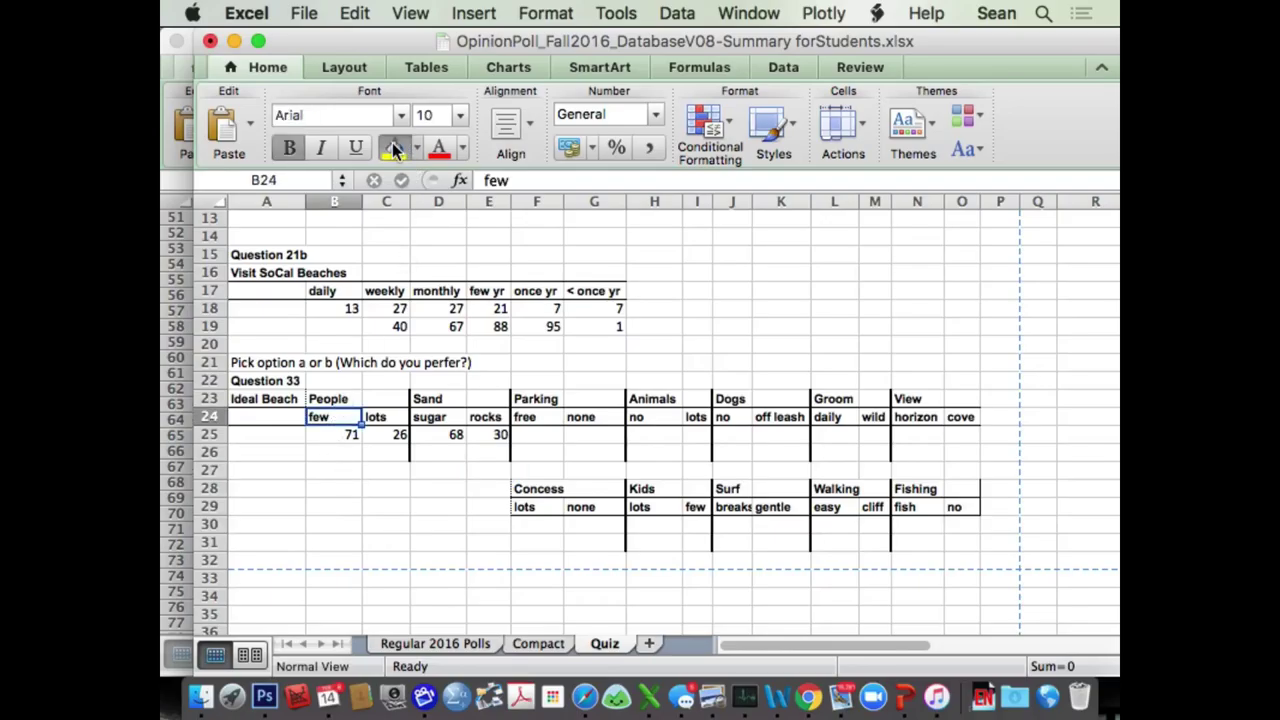
pyautogui.click(440, 414)
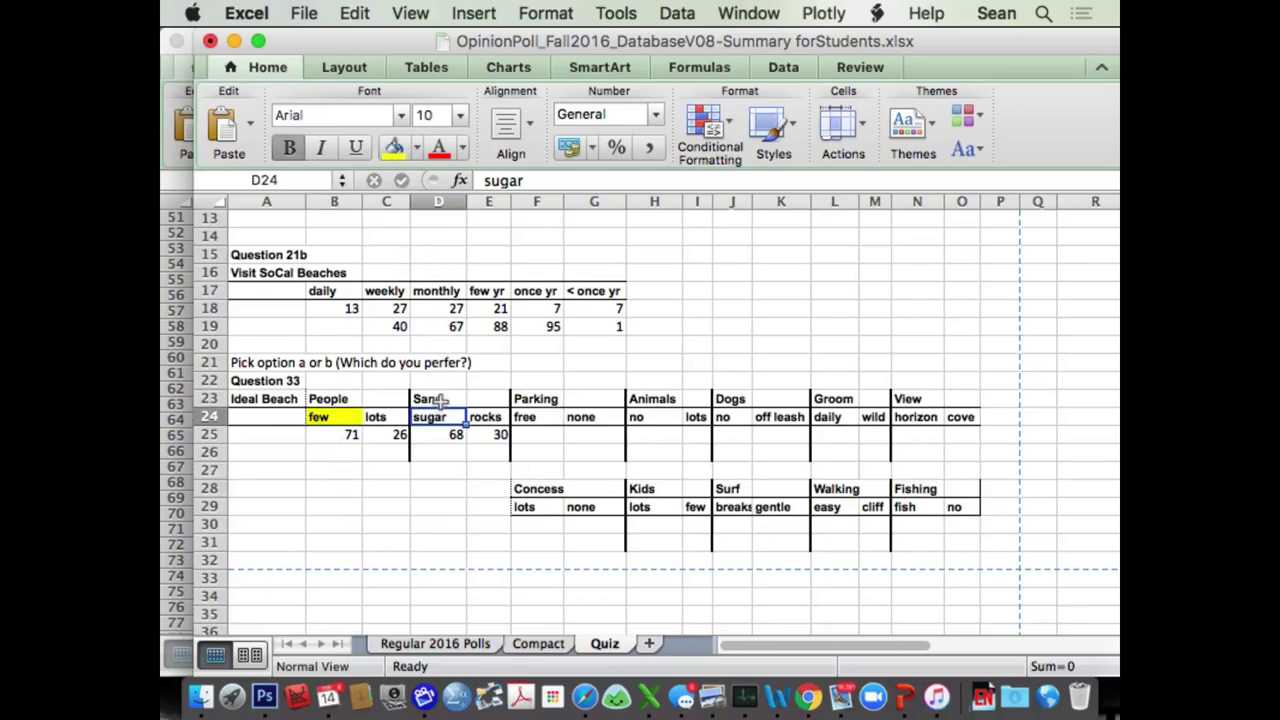
pyautogui.click(393, 147)
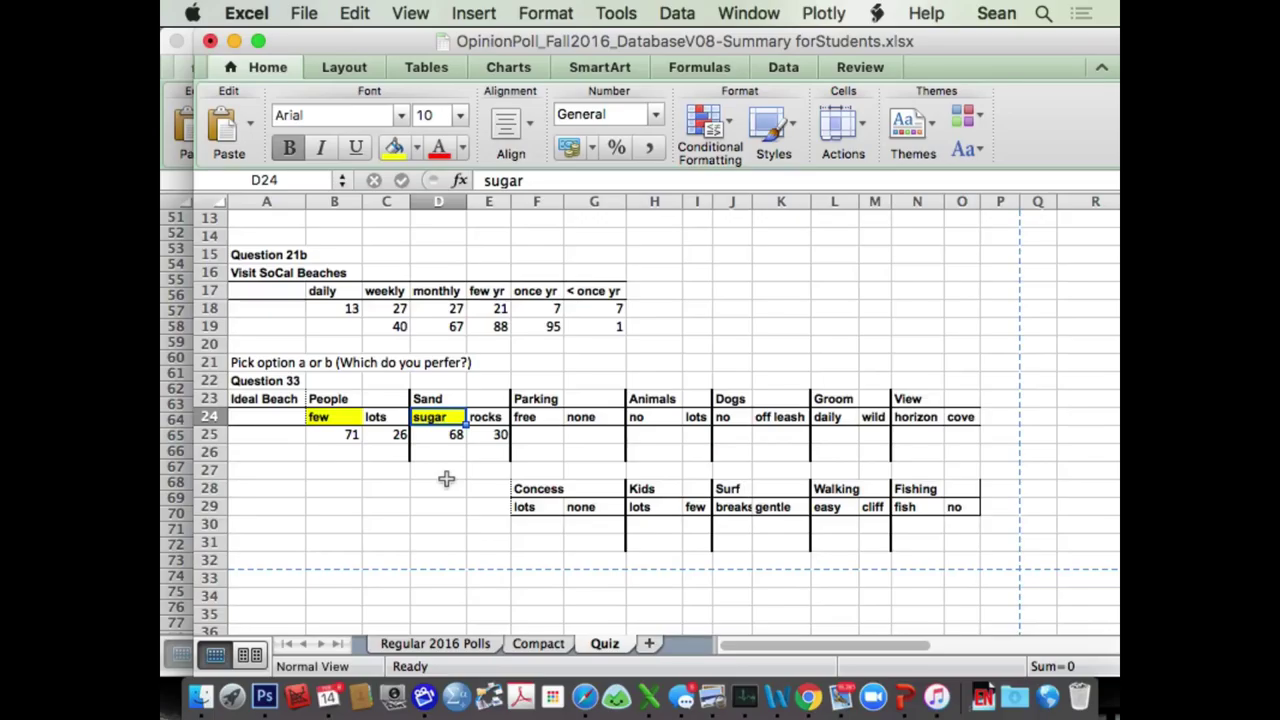
# Enter 81 for free under Parking in row 25 of the Question 33 table
pyautogui.press('Right')
pyautogui.press('Right')
pyautogui.press('Down')
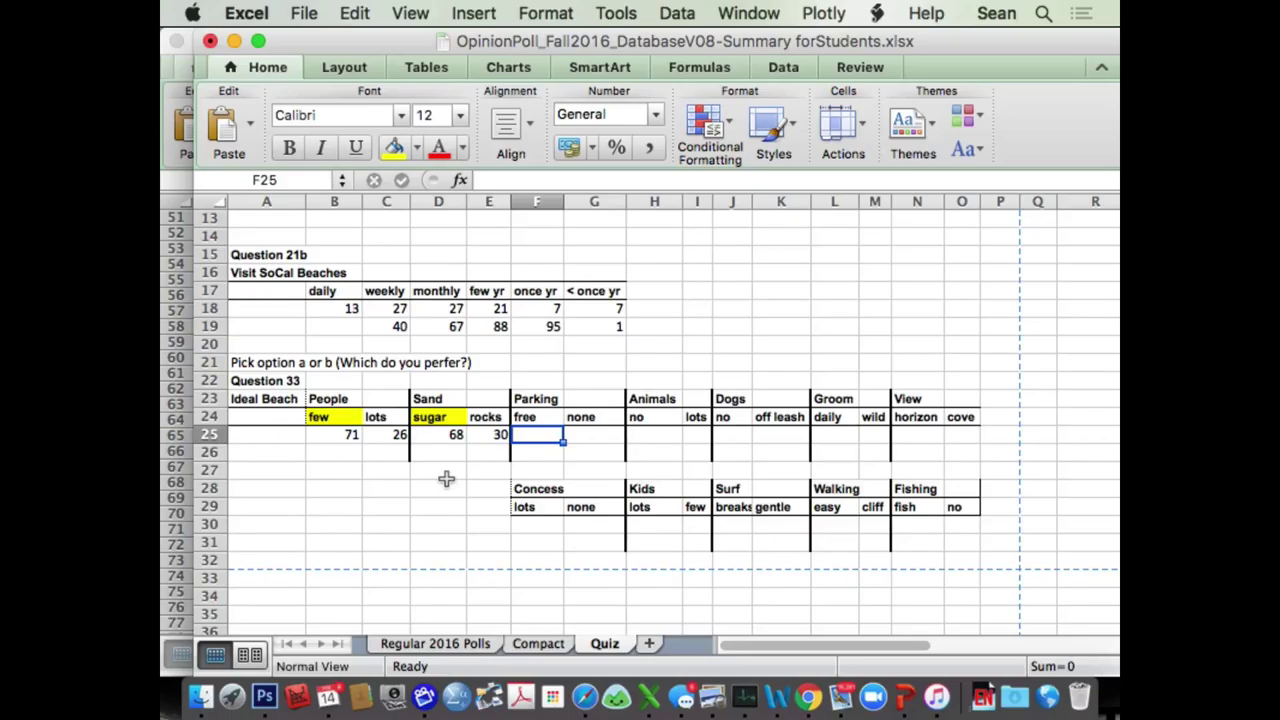
pyautogui.write('81')
pyautogui.press('Return')
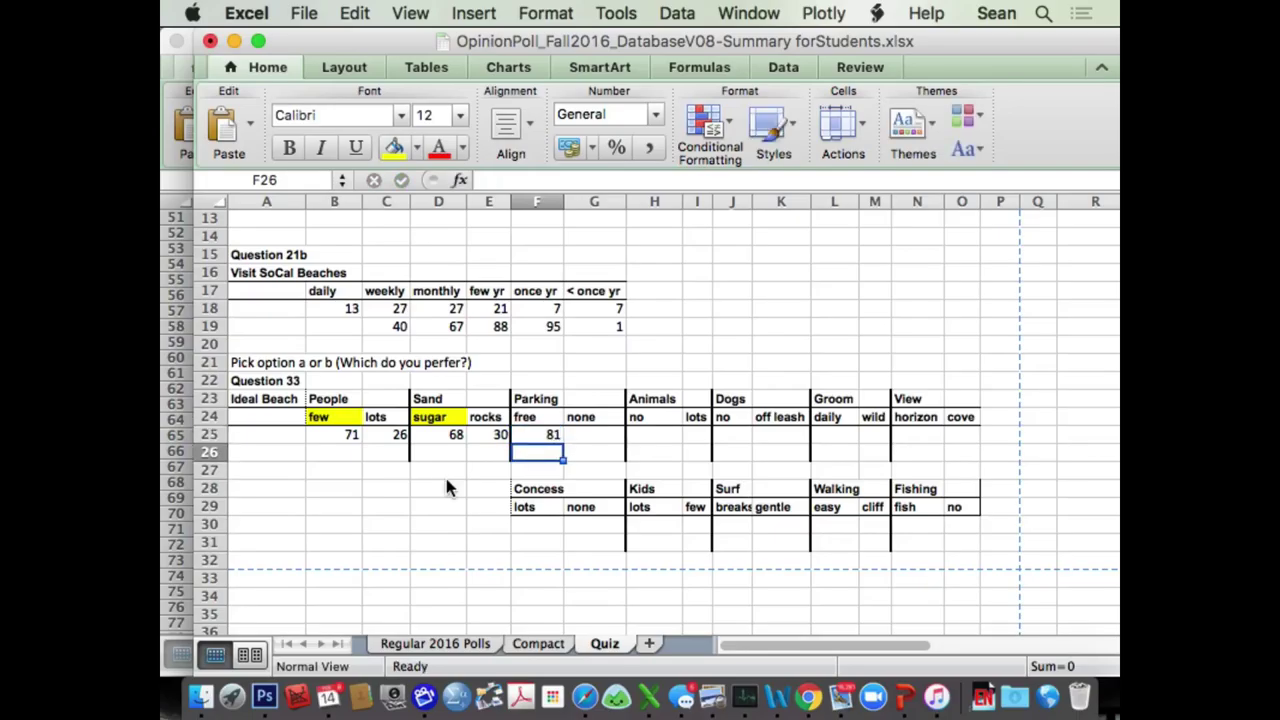
# Enter 16 for none under Parking in row 25 of the Question 33 table
pyautogui.press('Up')
pyautogui.press('Right')
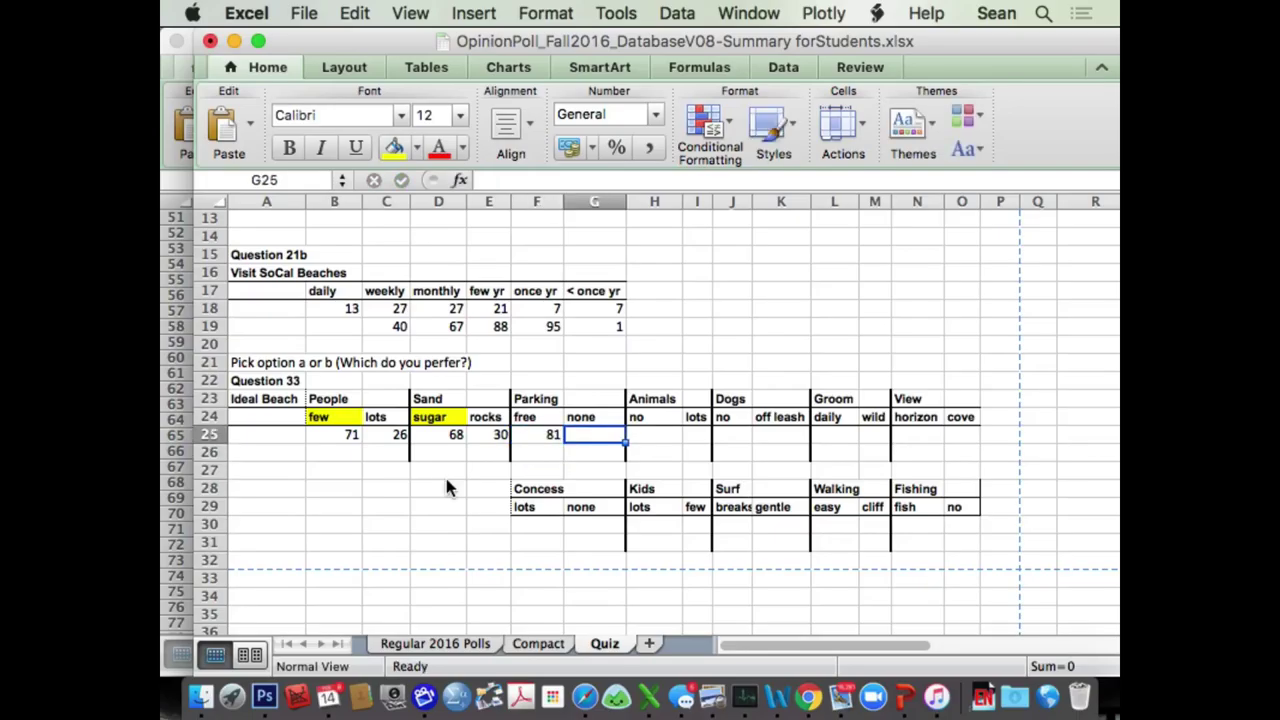
pyautogui.write('16')
pyautogui.press('Return')
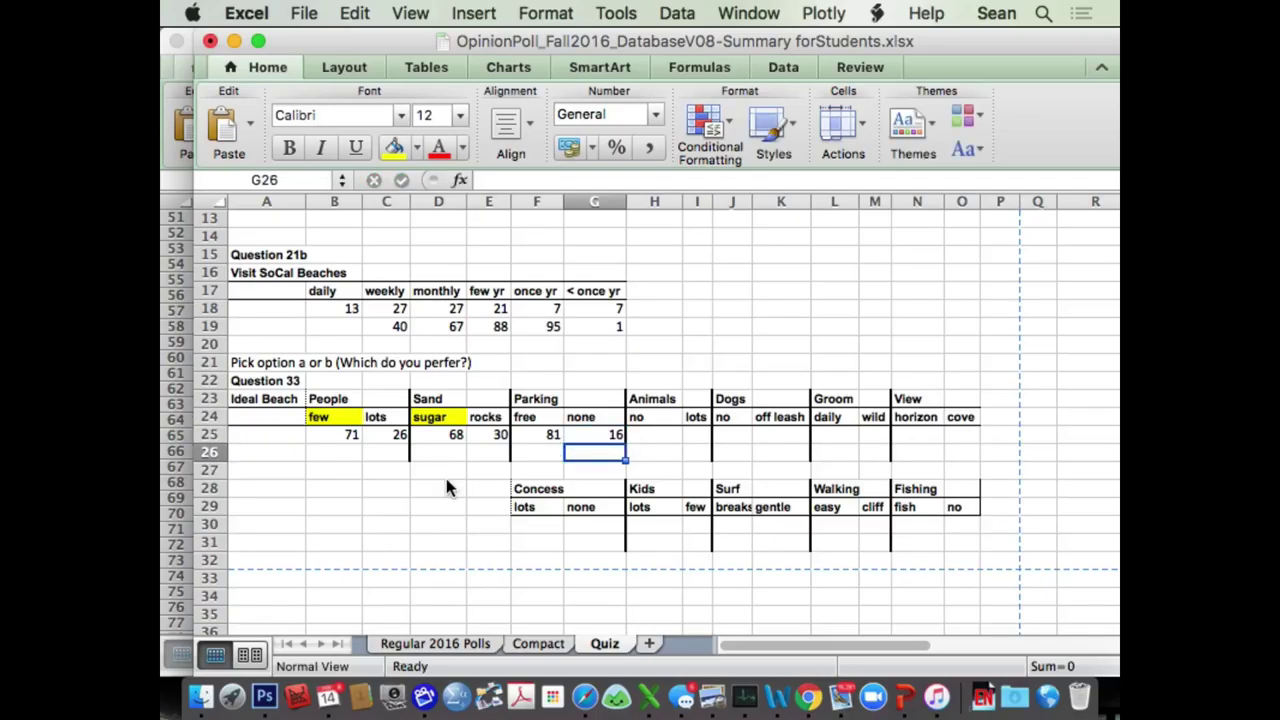
# Fill the preferred option heading "free" under Parking with yellow
pyautogui.press('Up')
pyautogui.press('Left')
pyautogui.press('Right')
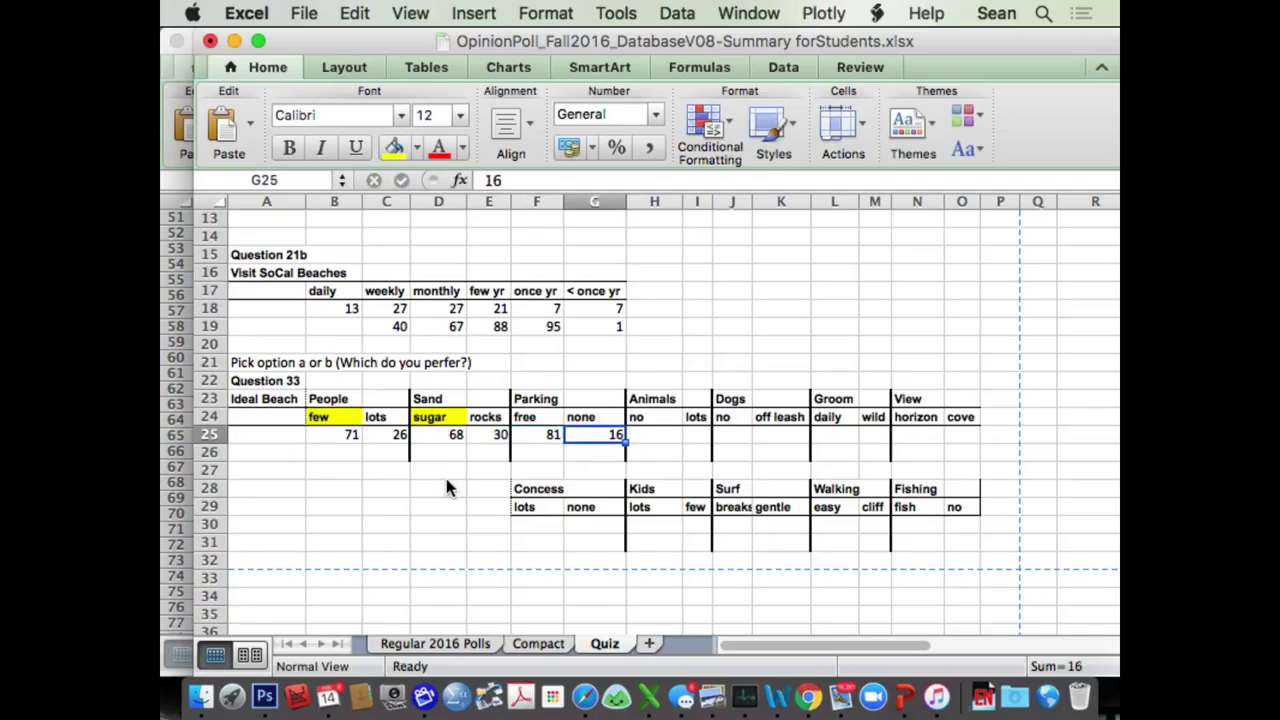
pyautogui.press('Left')
pyautogui.press('Right')
pyautogui.press('Left')
pyautogui.press('Up')
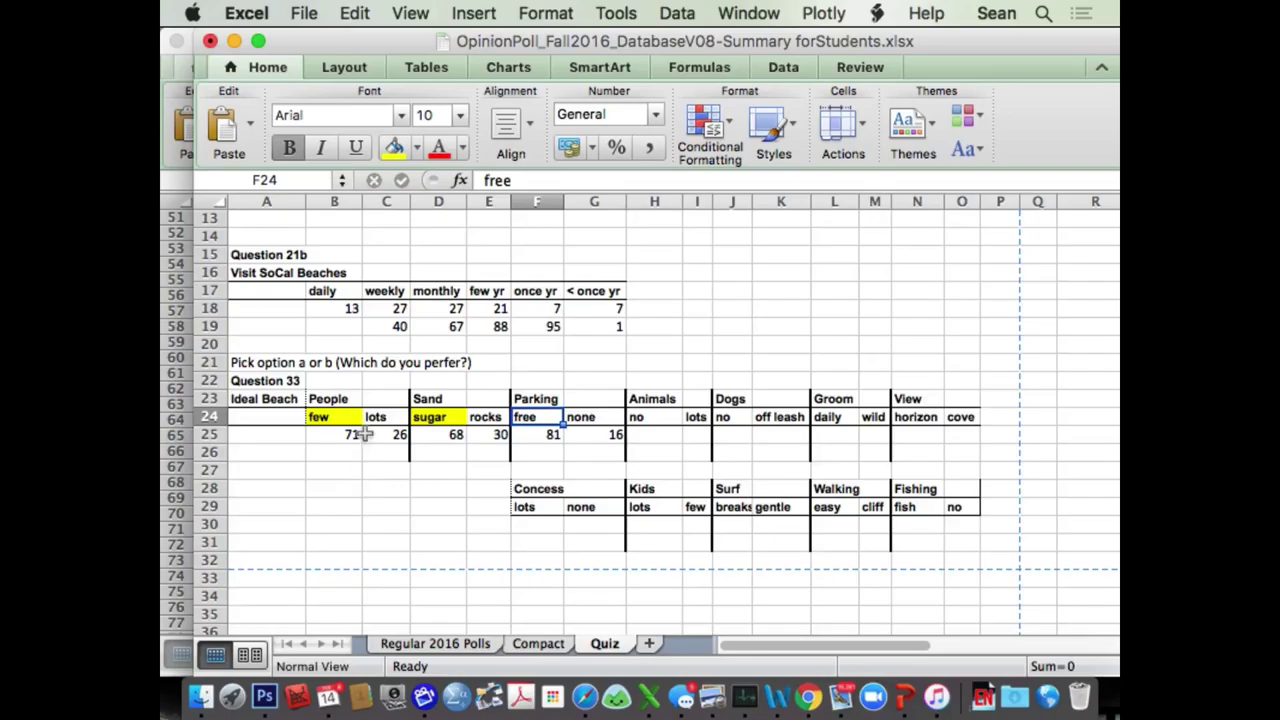
pyautogui.click(394, 147)
# Enter the Question 33 Animals preferences in row 25: 23 for no and 74 for lots
pyautogui.click(662, 438)
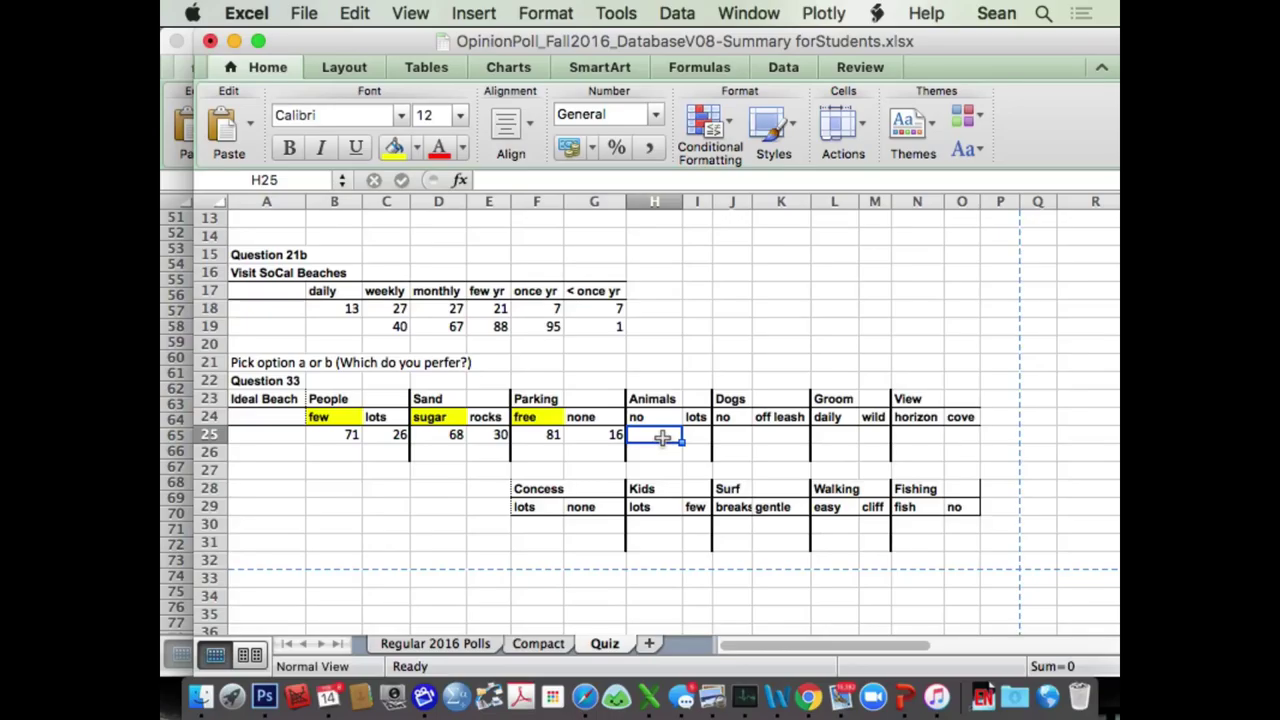
pyautogui.write('23')
pyautogui.press('Return')
pyautogui.press('Up')
pyautogui.press('Right')
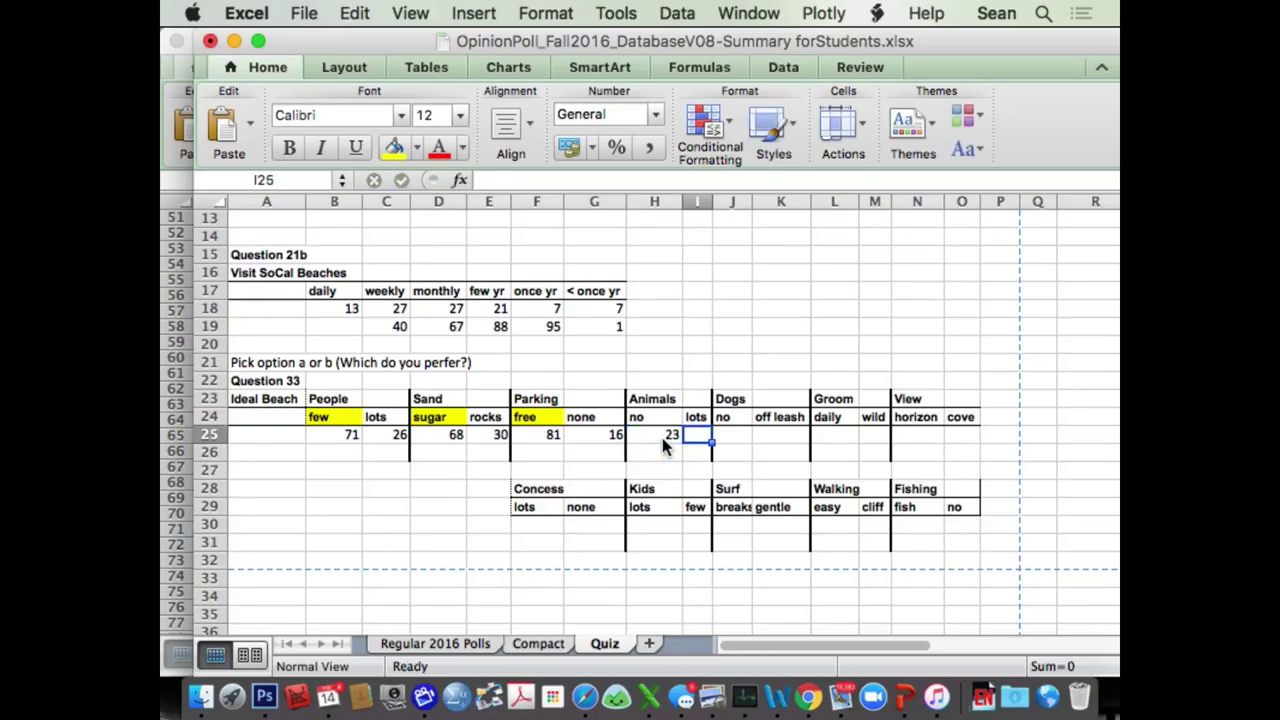
pyautogui.write('74')
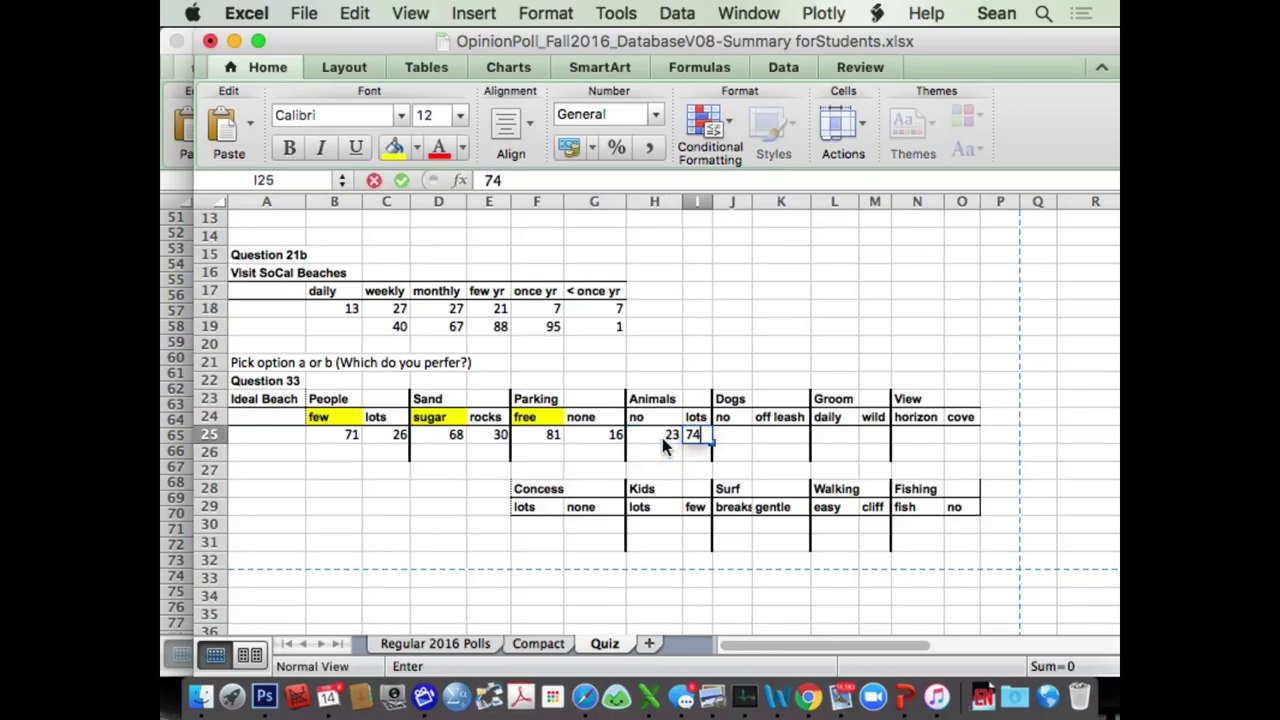
pyautogui.press('Return')
# Fill the preferred option heading "lots" under Animals with yellow
pyautogui.press('Up')
pyautogui.press('Up')
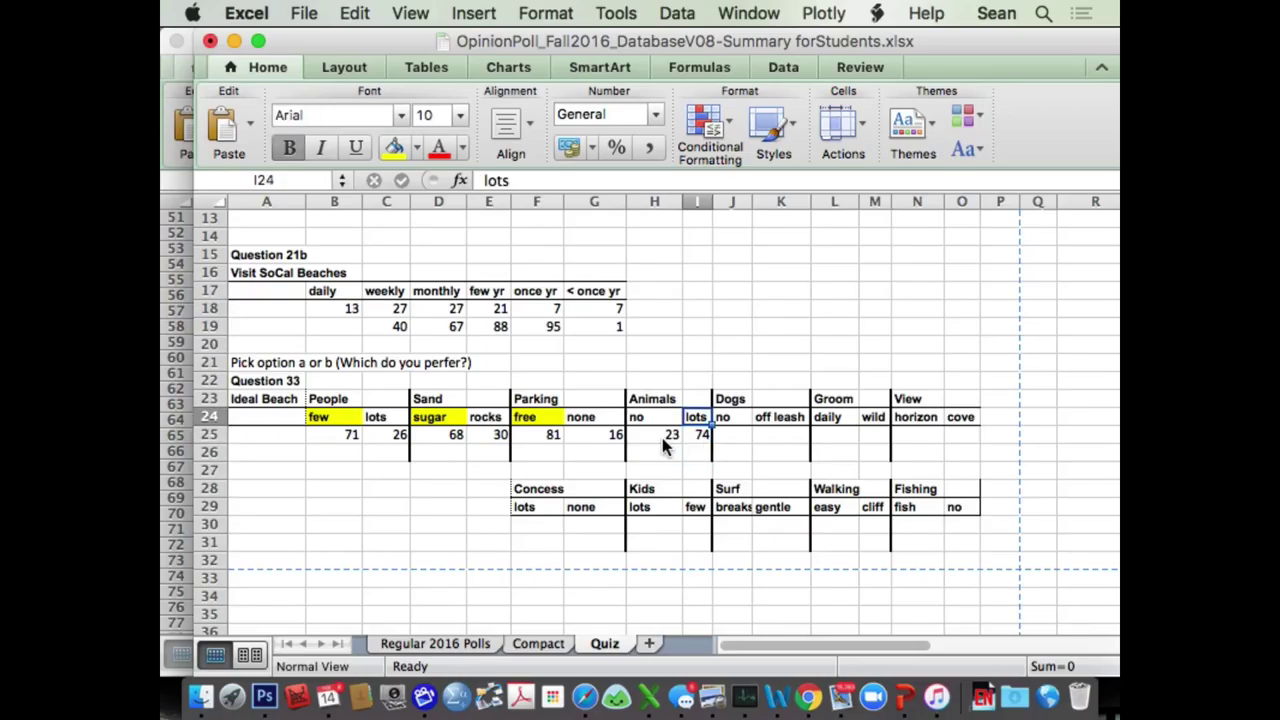
pyautogui.click(394, 148)
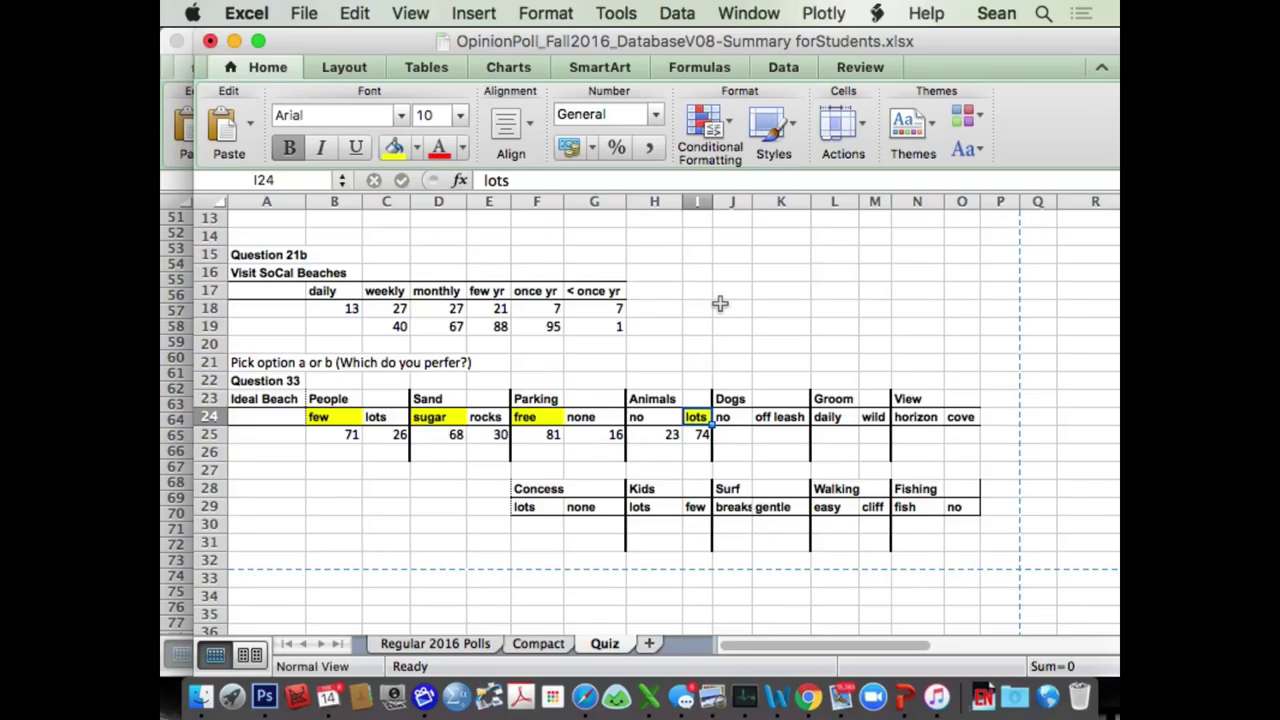
# Enter the Question 33 Dogs preferences in row 25: 38 for no and 58 for off leash
pyautogui.click(730, 434)
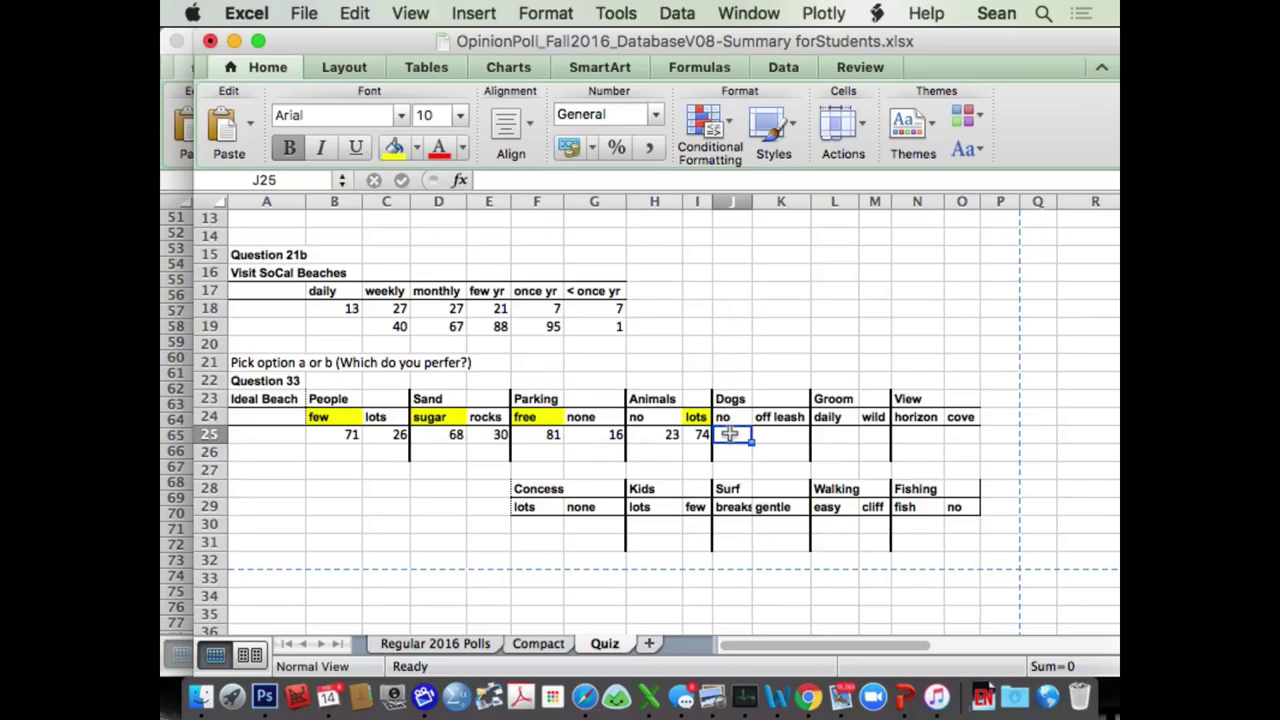
pyautogui.write('38')
pyautogui.press('Return')
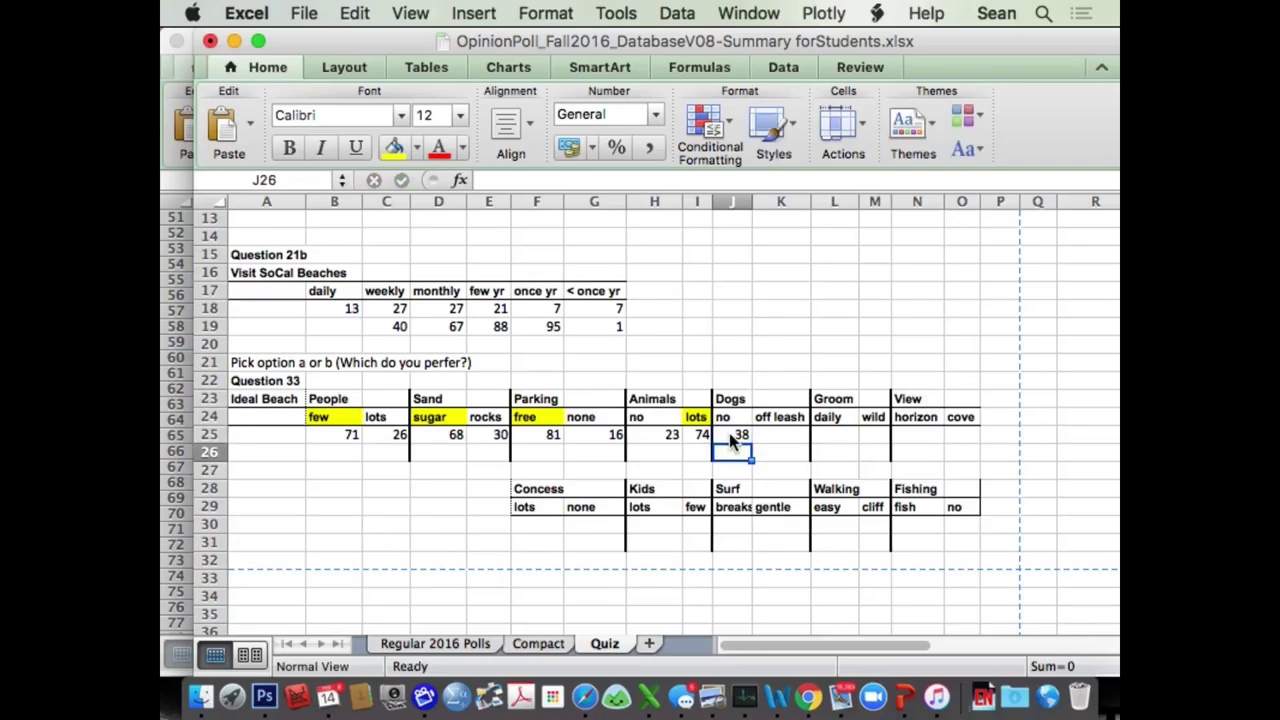
pyautogui.press('Up')
pyautogui.press('Right')
pyautogui.write('5')
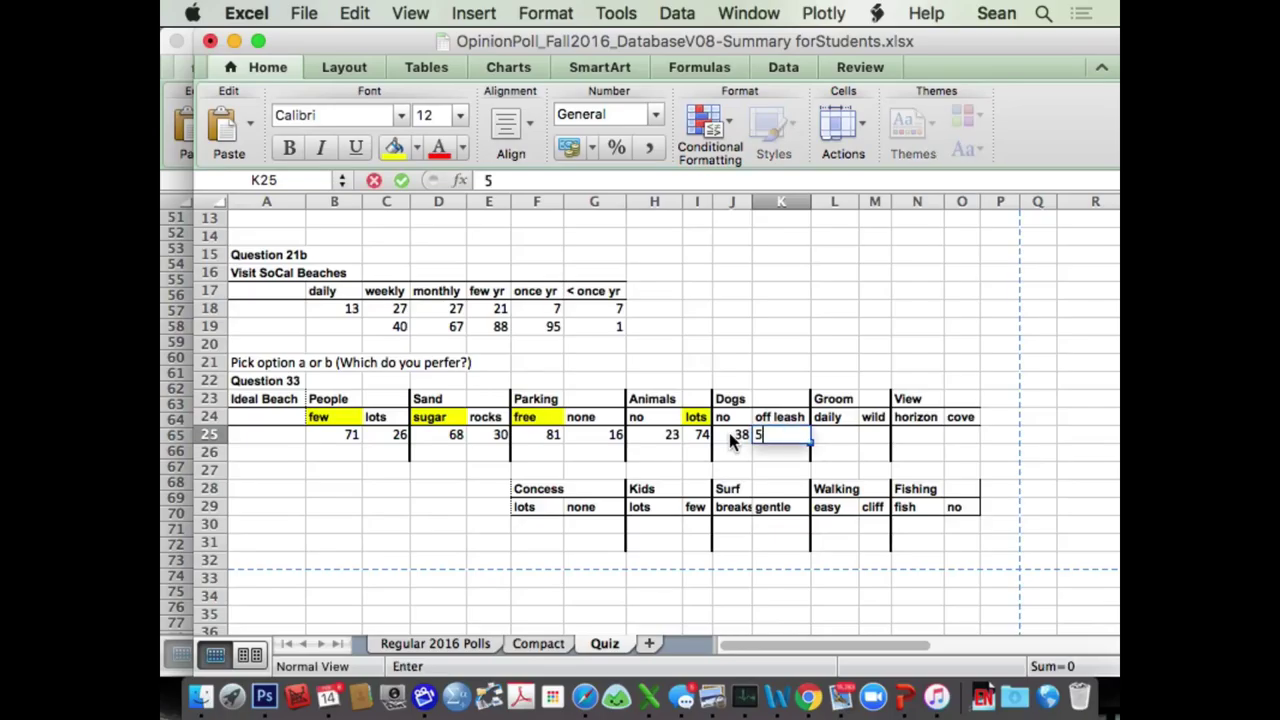
pyautogui.write('8')
pyautogui.press('Return')
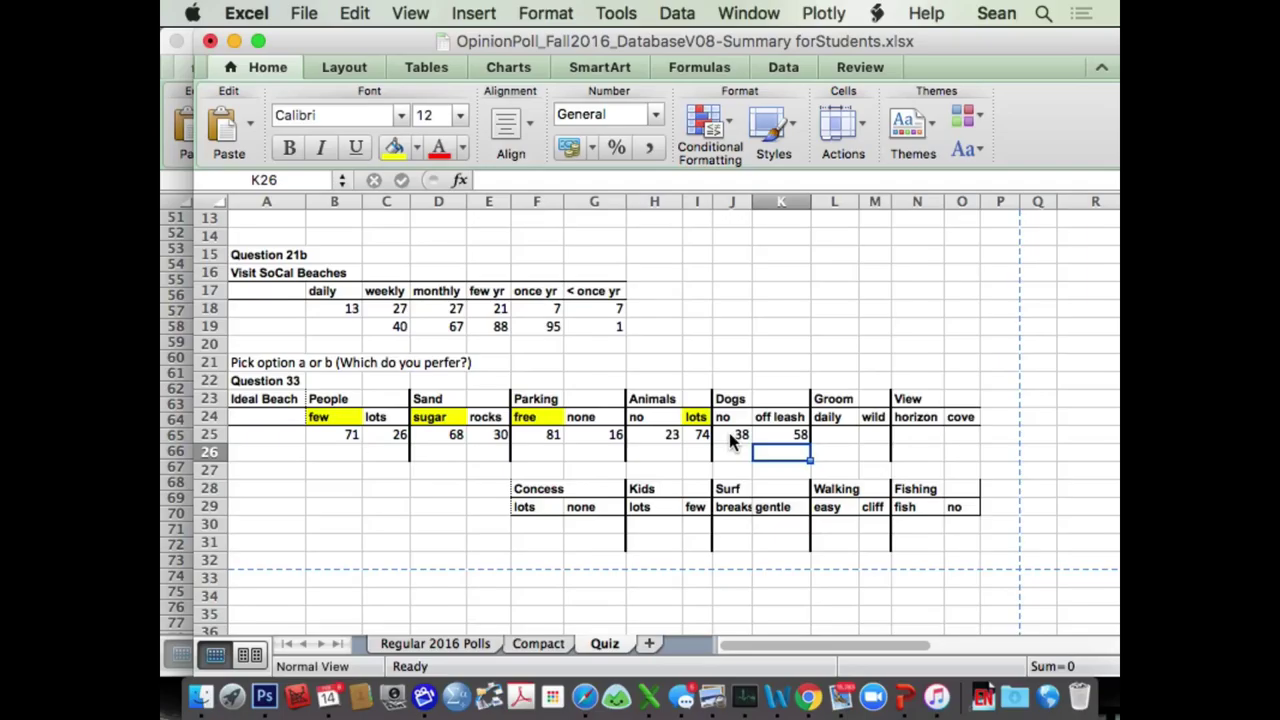
# Fill the preferred option heading "off leash" under Dogs with yellow
pyautogui.click(768, 417)
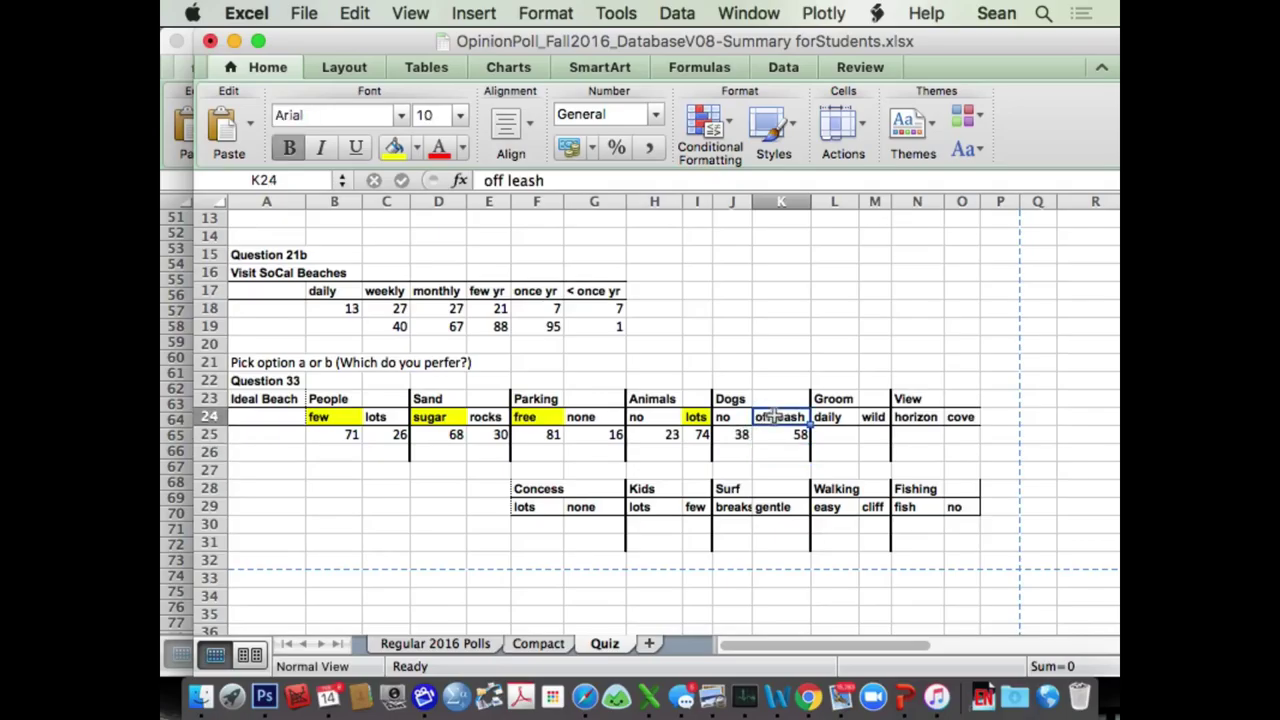
pyautogui.click(393, 148)
pyautogui.click(789, 377)
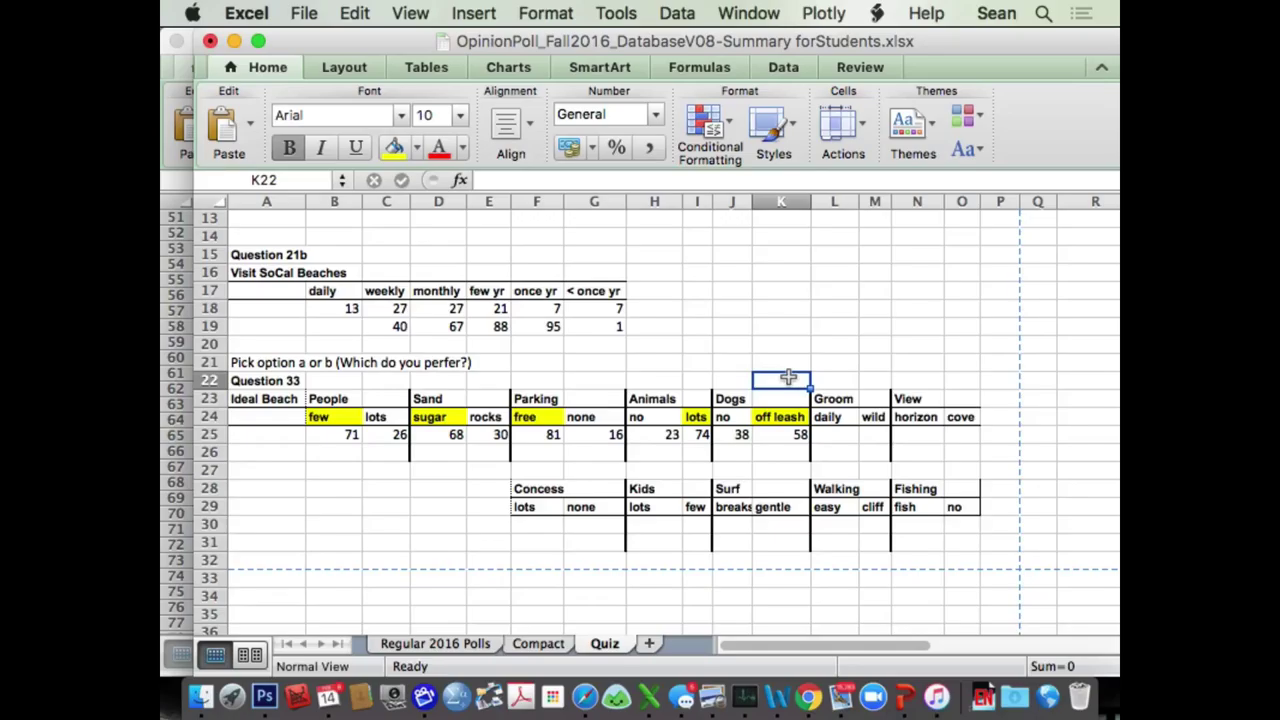
# Enter the Groom preferences in row 25, 37 for daily and 60 for wild, and fill the "wild" heading with yellow
pyautogui.click(833, 434)
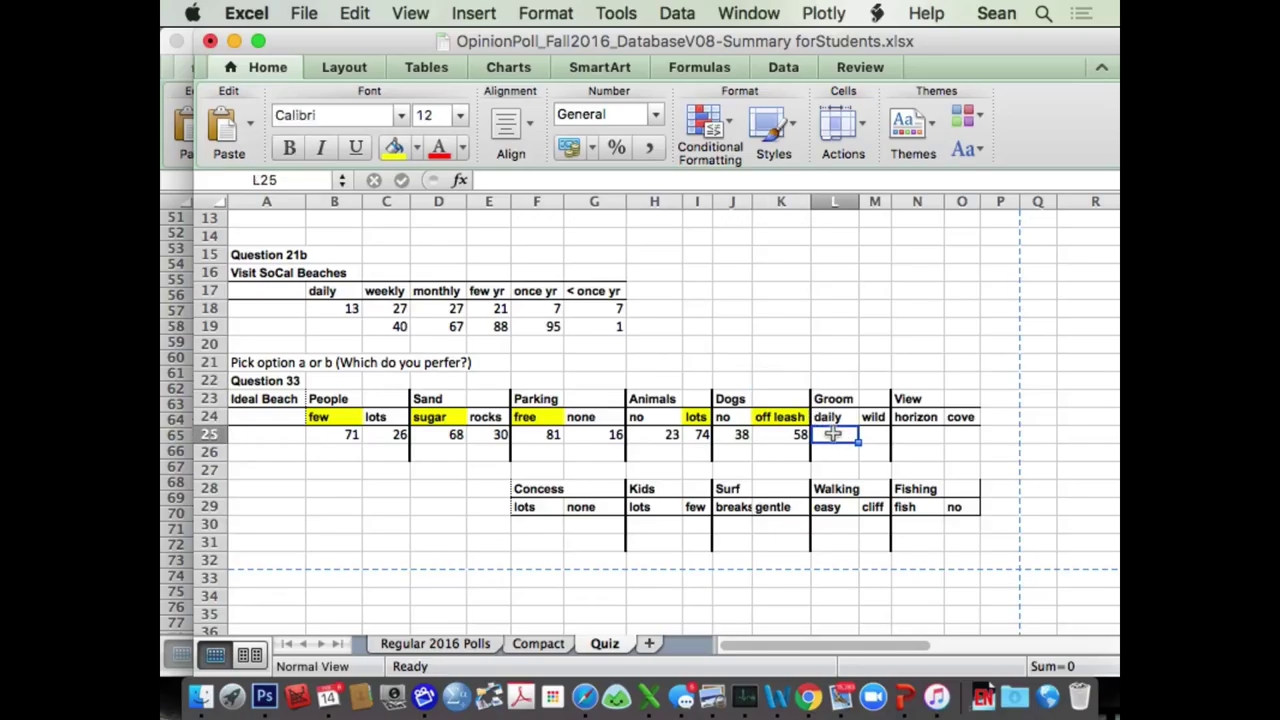
pyautogui.write('3')
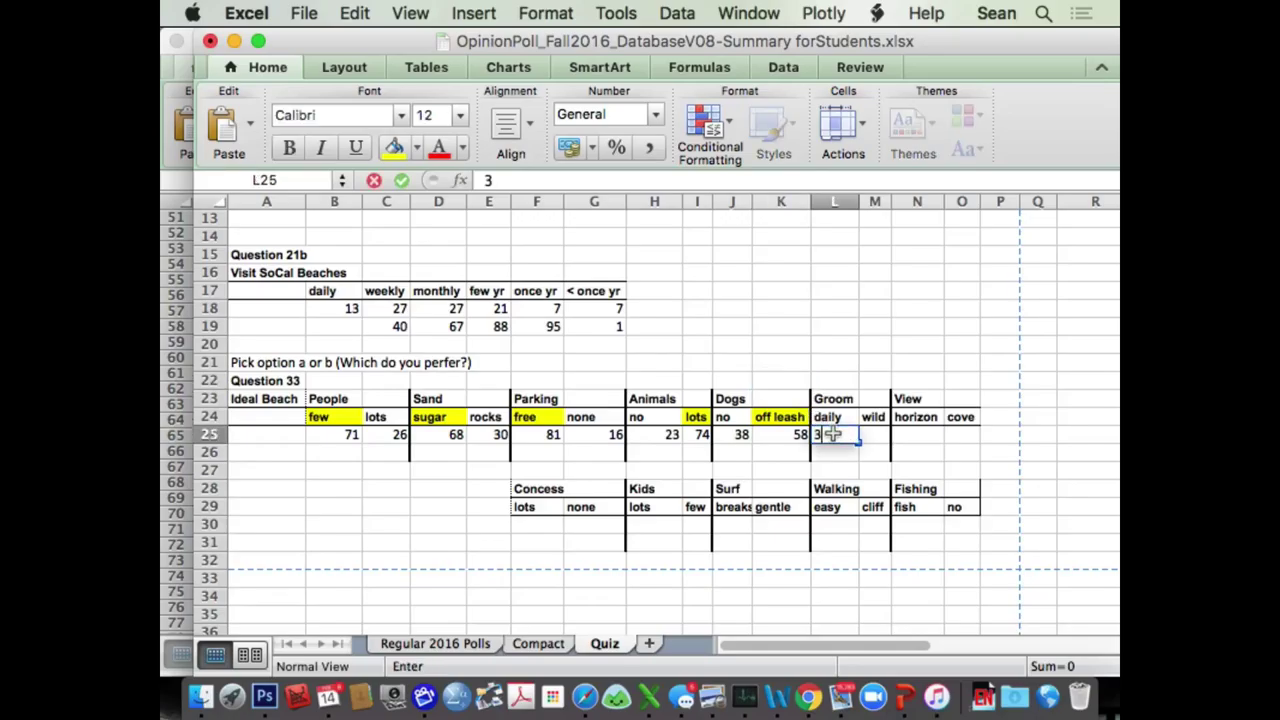
pyautogui.write('7')
pyautogui.press('Return')
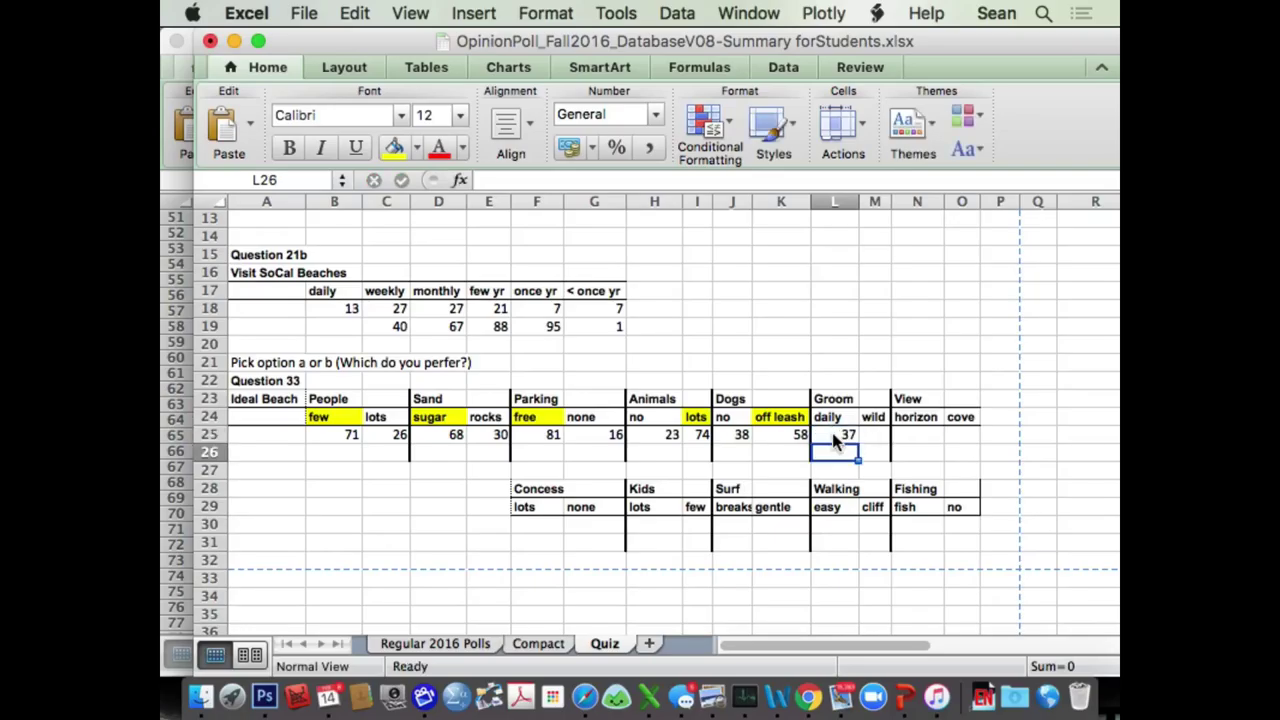
pyautogui.press('Tab')
pyautogui.write('60')
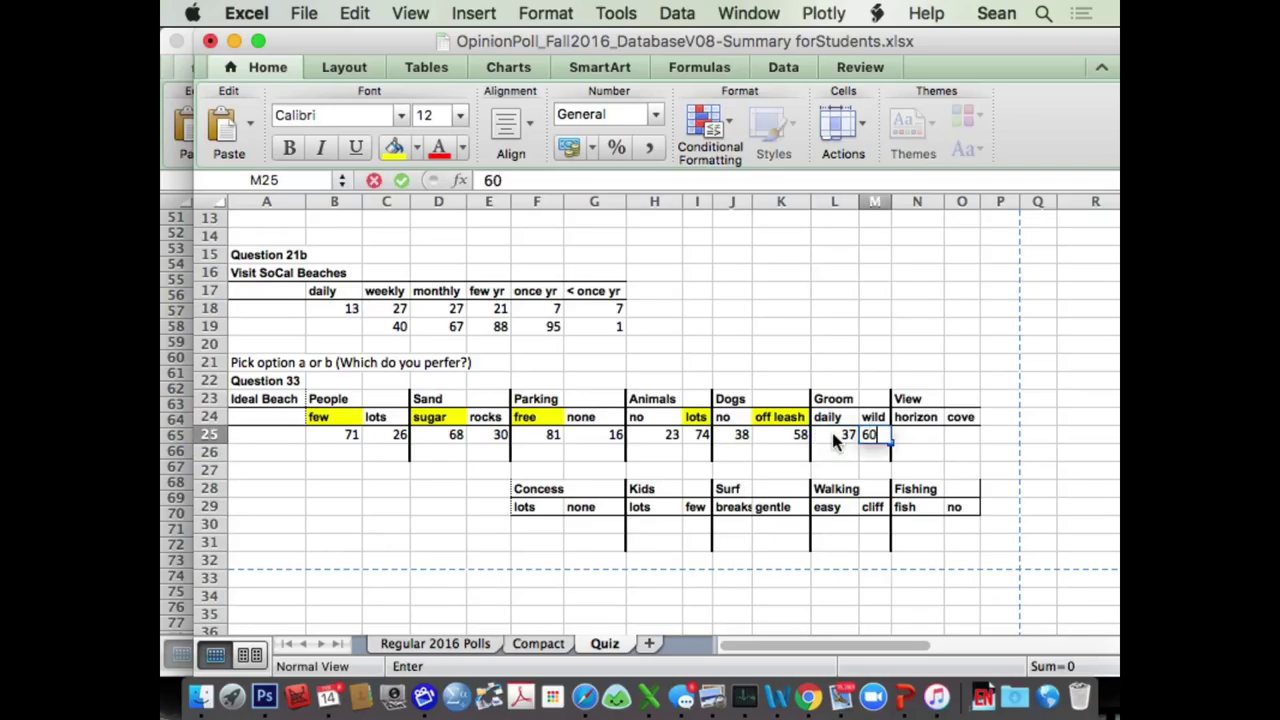
pyautogui.press('Return')
pyautogui.press('Up')
pyautogui.press('Up')
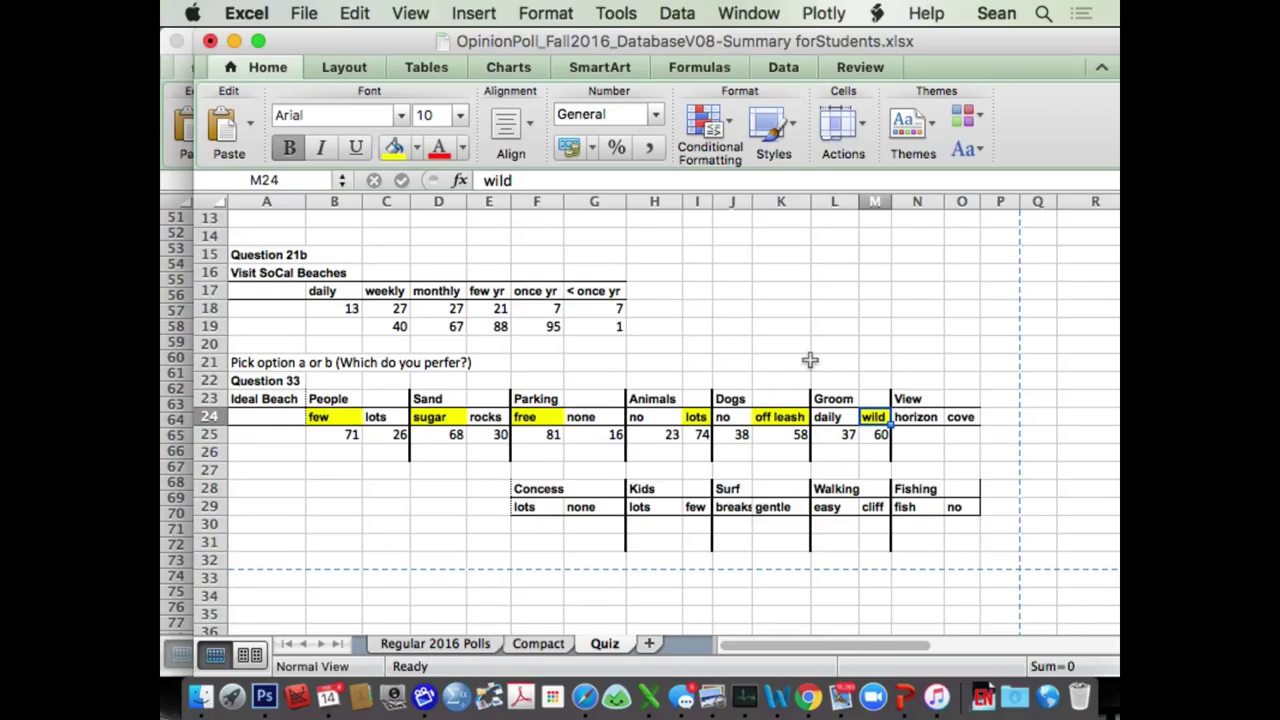
# Enter the Question 33 View preferences in row 25: 59 for horizon and 38 for cove
pyautogui.click(925, 434)
pyautogui.write('5')
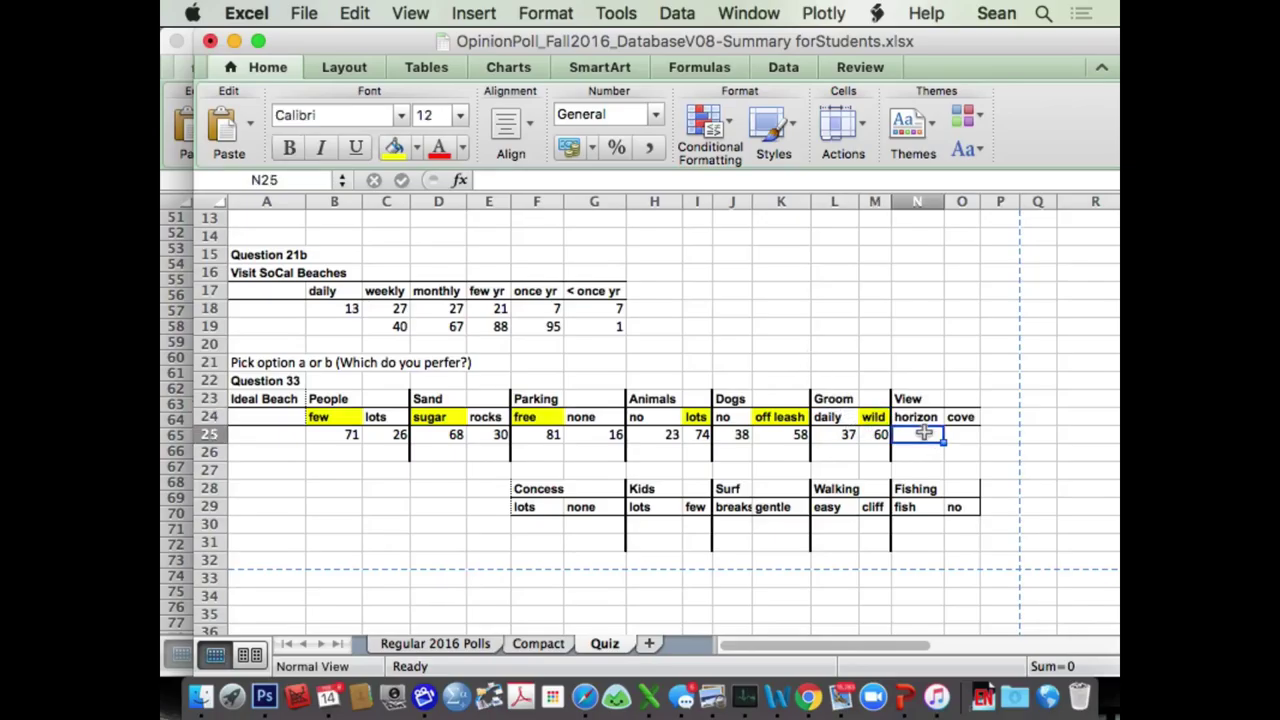
pyautogui.write('9')
pyautogui.press('Return')
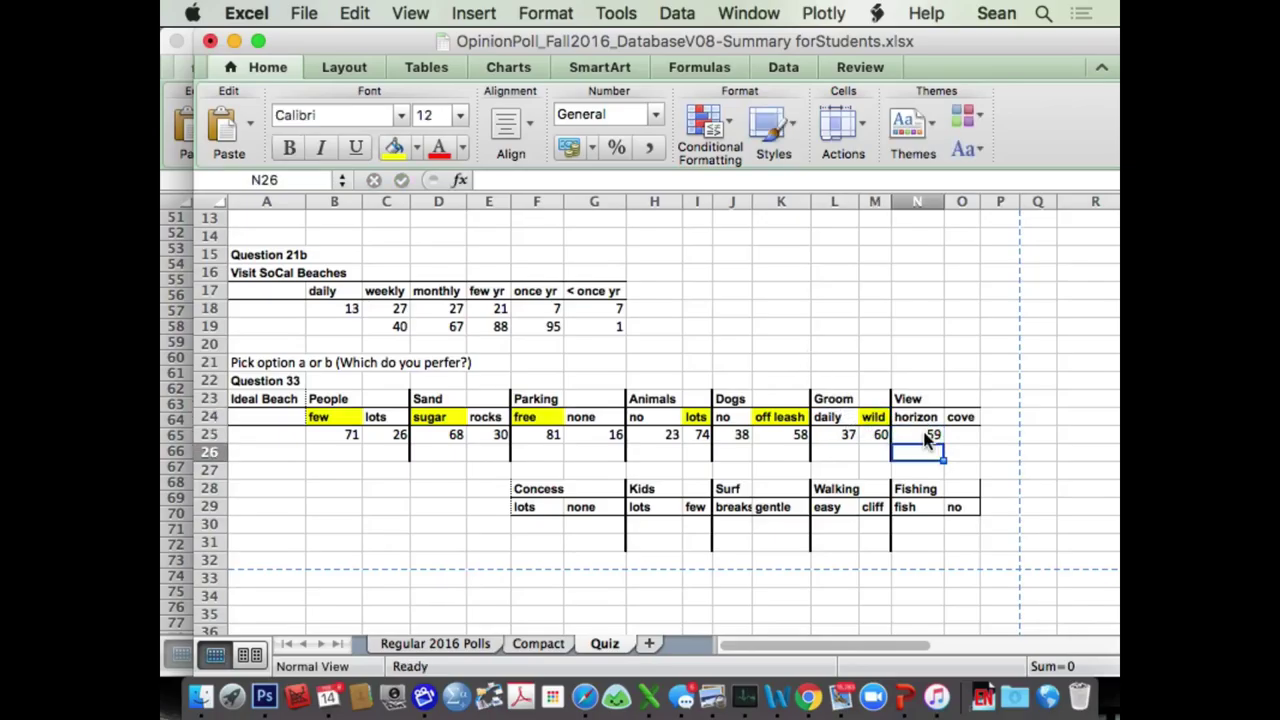
pyautogui.press('Up')
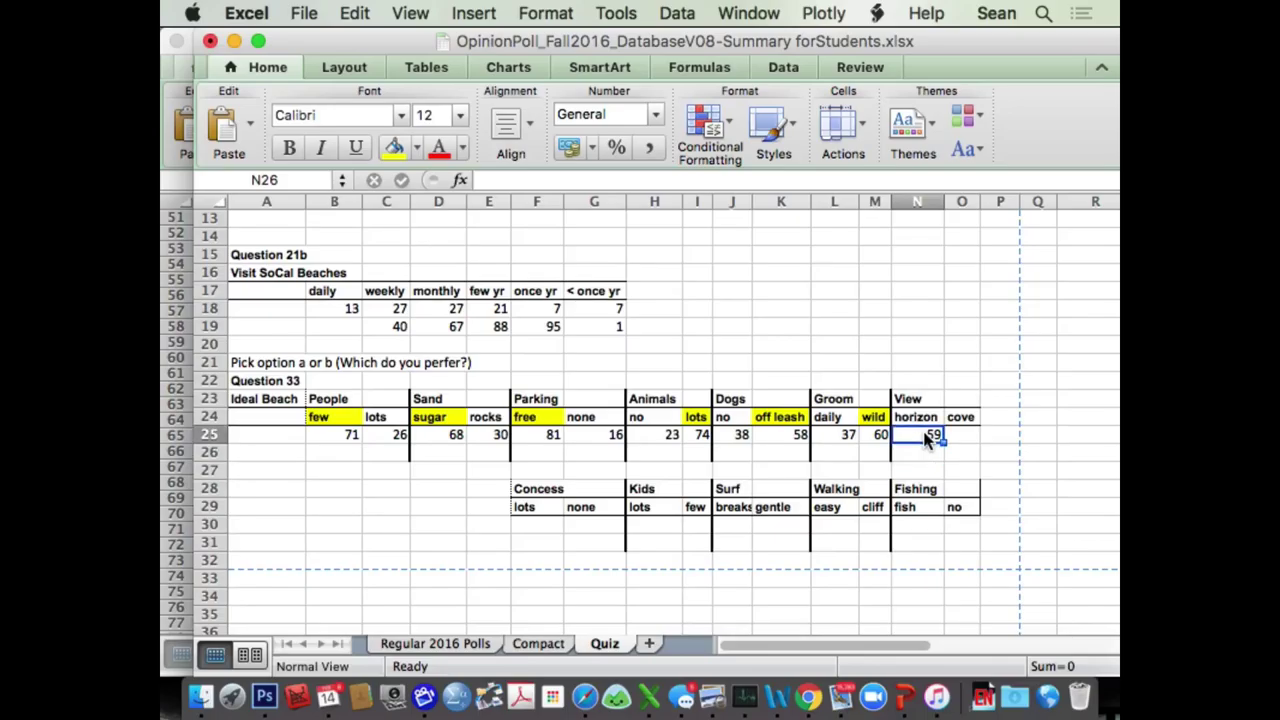
pyautogui.press('Right')
pyautogui.write('38')
pyautogui.press('Return')
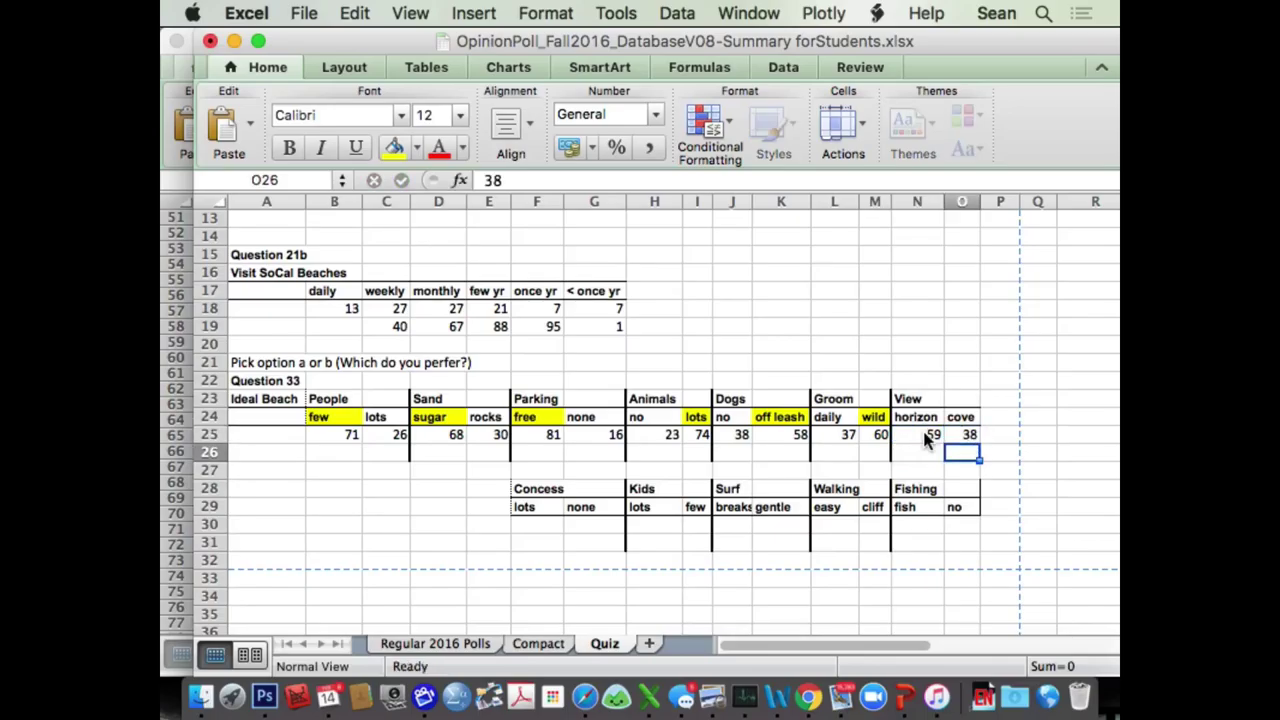
# Fill the preferred option heading "horizon" under View with yellow
pyautogui.press('Up')
pyautogui.press('Up')
pyautogui.press('Left')
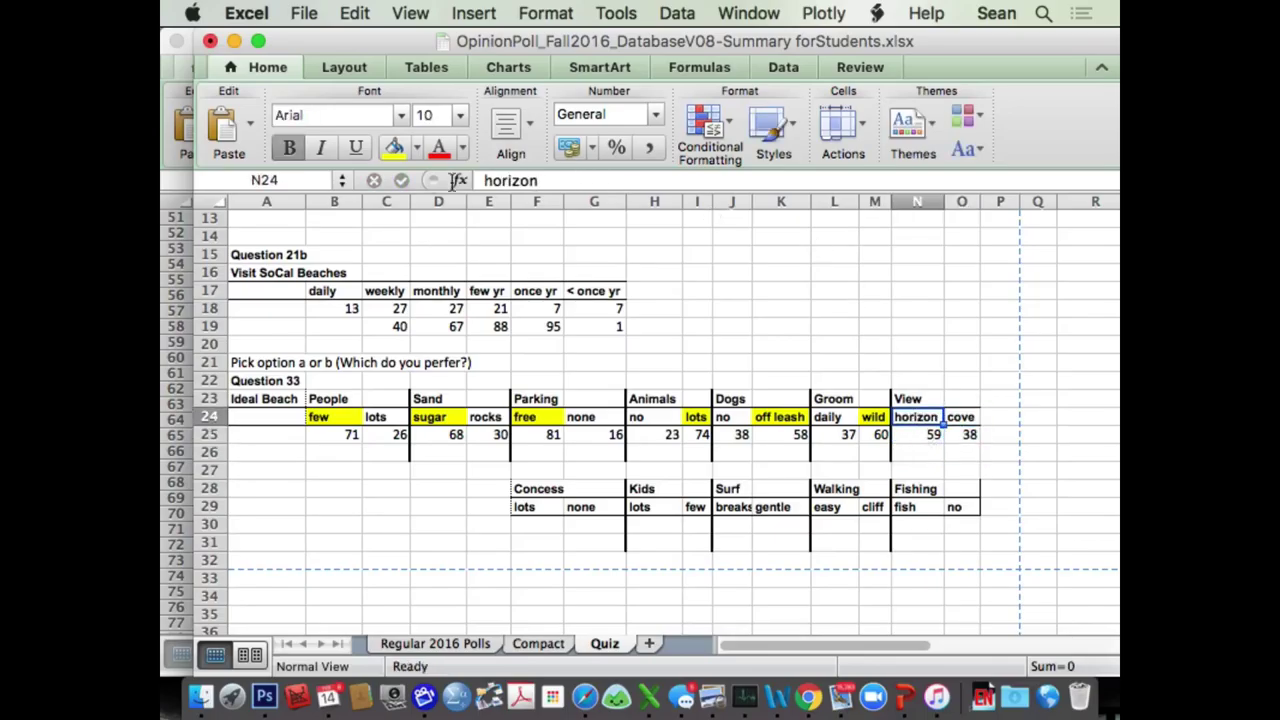
pyautogui.click(394, 148)
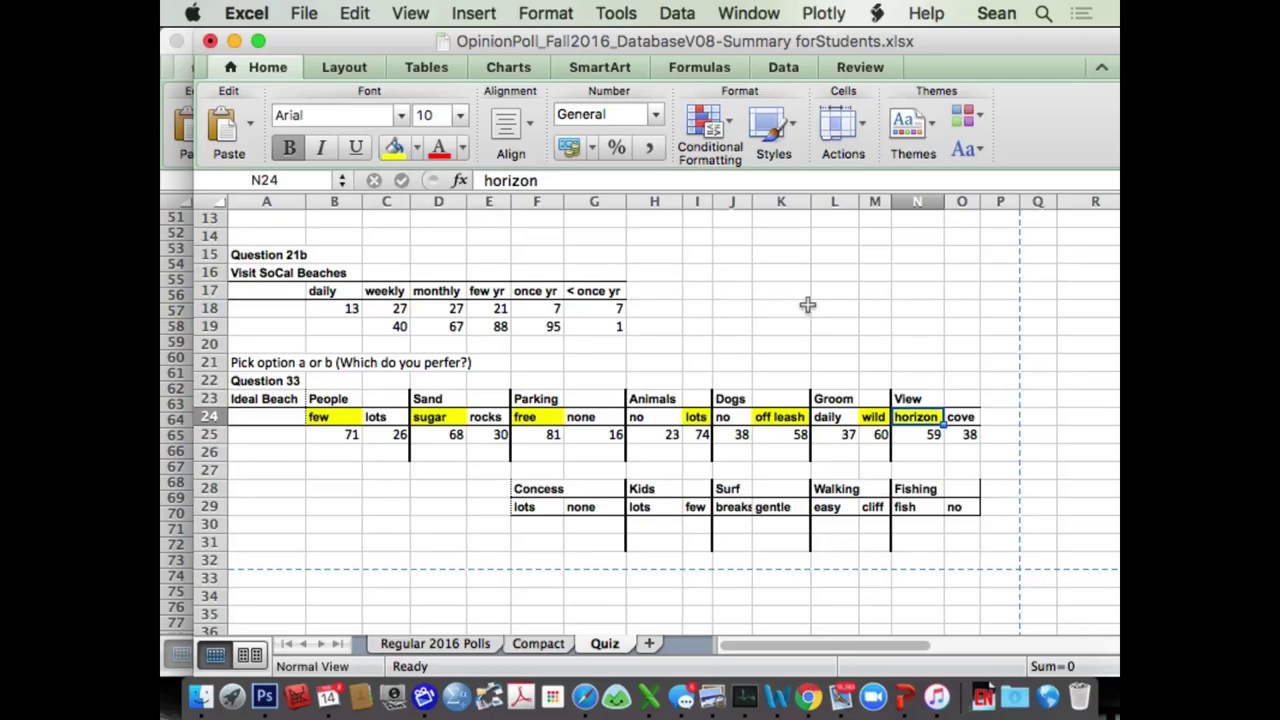
# Enter the Concess preferences in row 30, 44 for lots and 52 for none, and fill the none value cell G30 with yellow
pyautogui.click(516, 529)
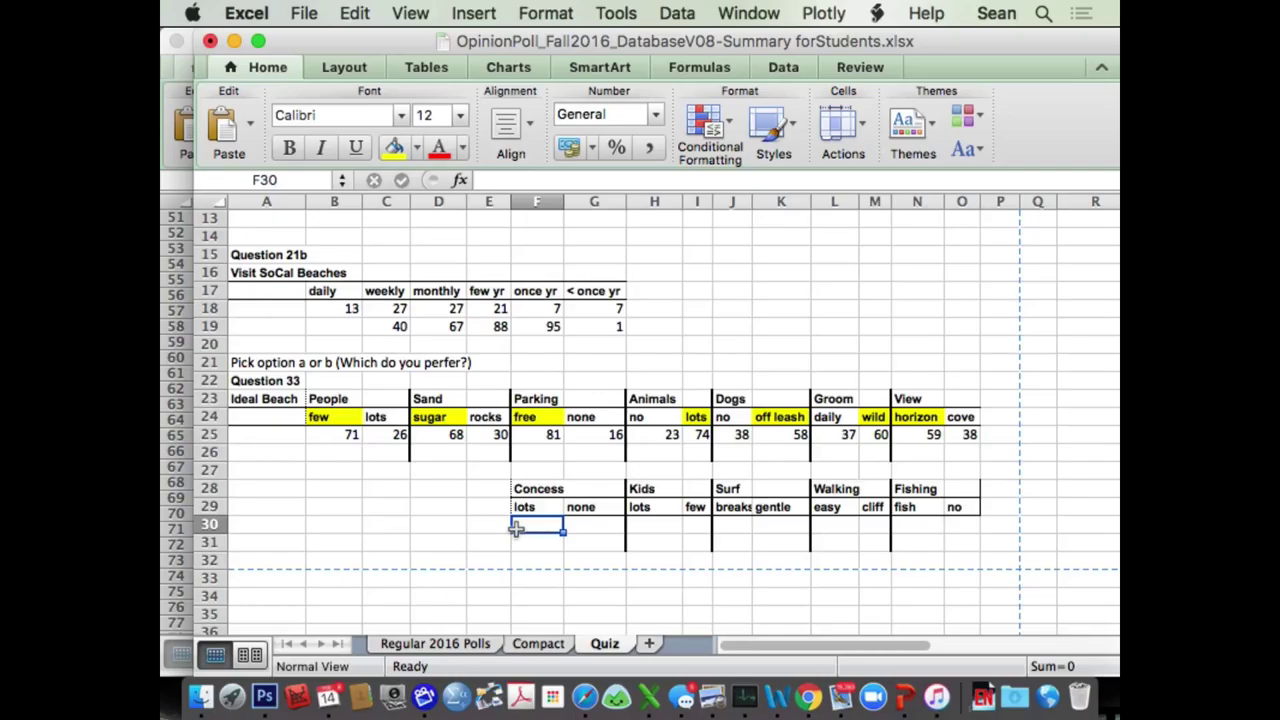
pyautogui.write('44')
pyautogui.press('Return')
pyautogui.press('Up')
pyautogui.press('Right')
pyautogui.write('52')
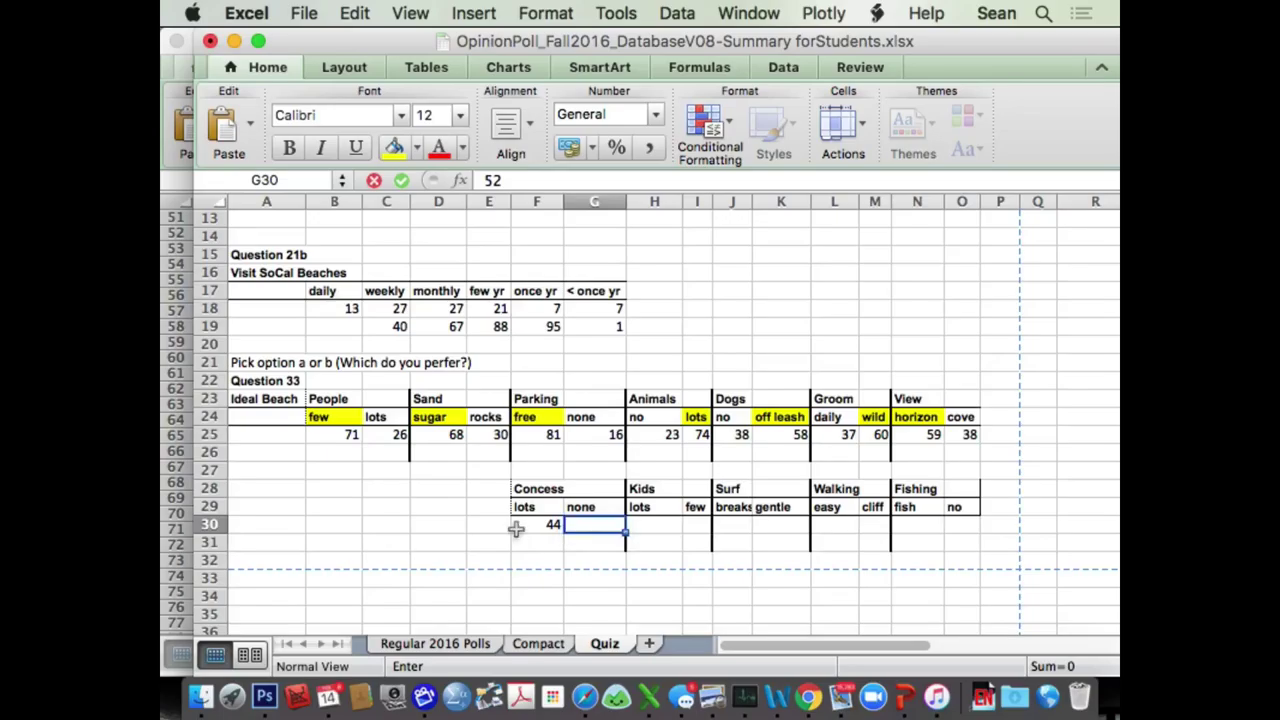
pyautogui.press('Return')
pyautogui.press('Up')
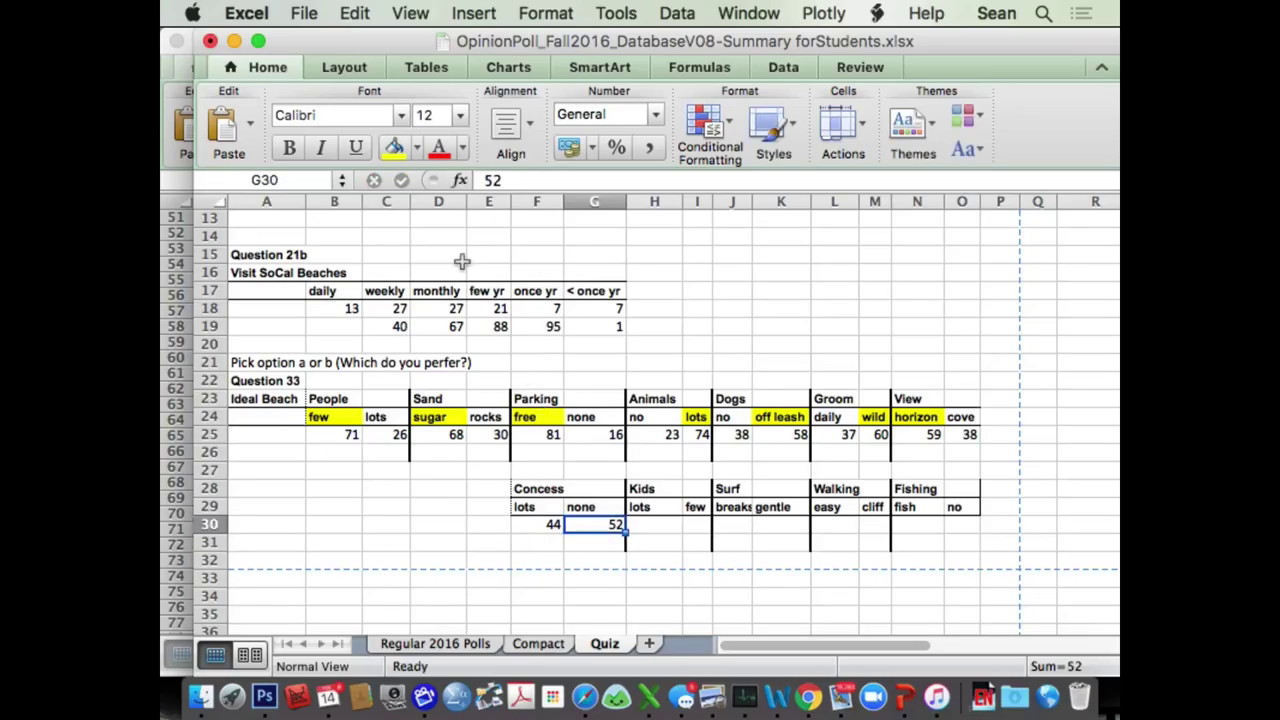
pyautogui.click(393, 147)
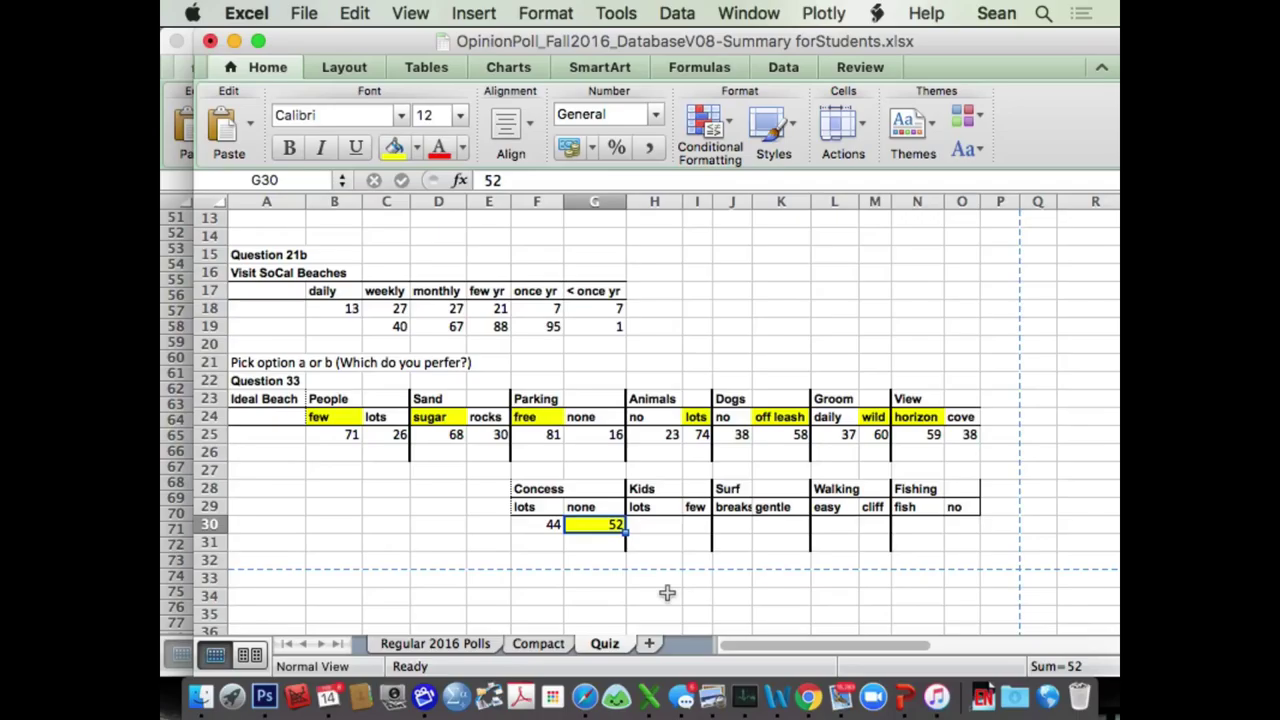
# Enter the Question 33 Kids preferences in row 30: 39 for lots and 56 for few
pyautogui.click(650, 525)
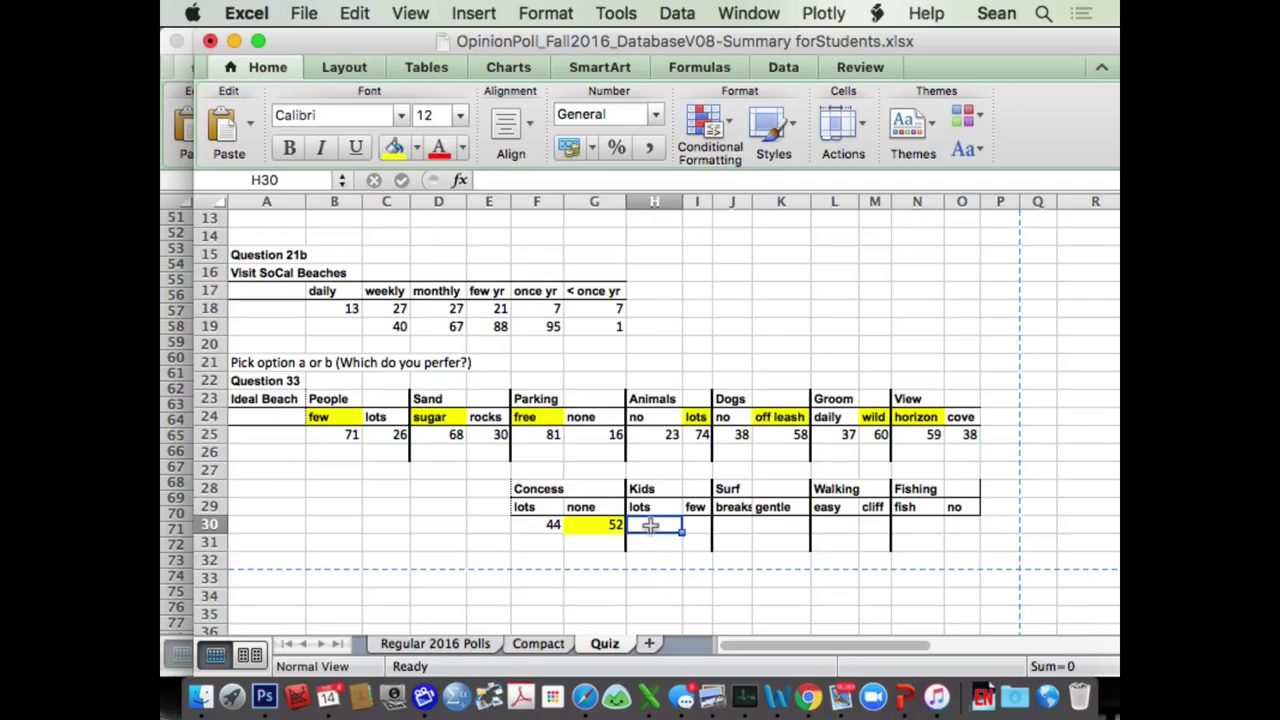
pyautogui.write('39')
pyautogui.press('Return')
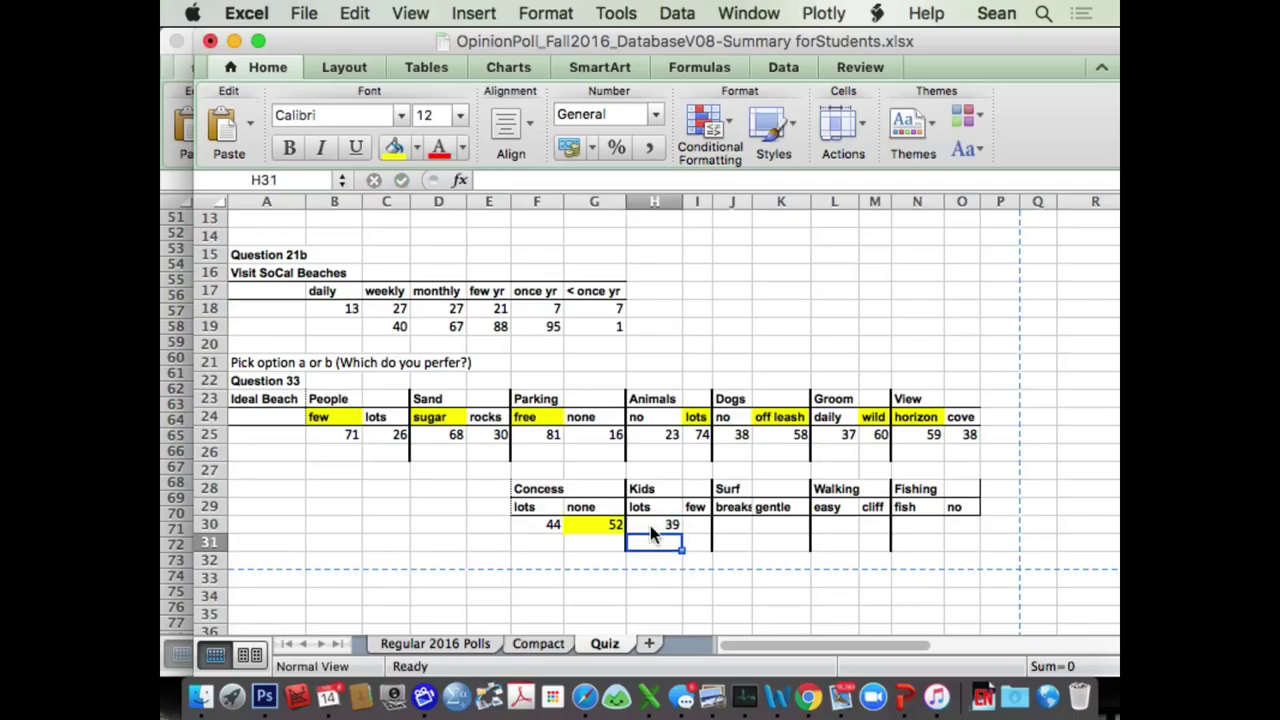
pyautogui.press('Up')
pyautogui.press('Right')
pyautogui.write('56')
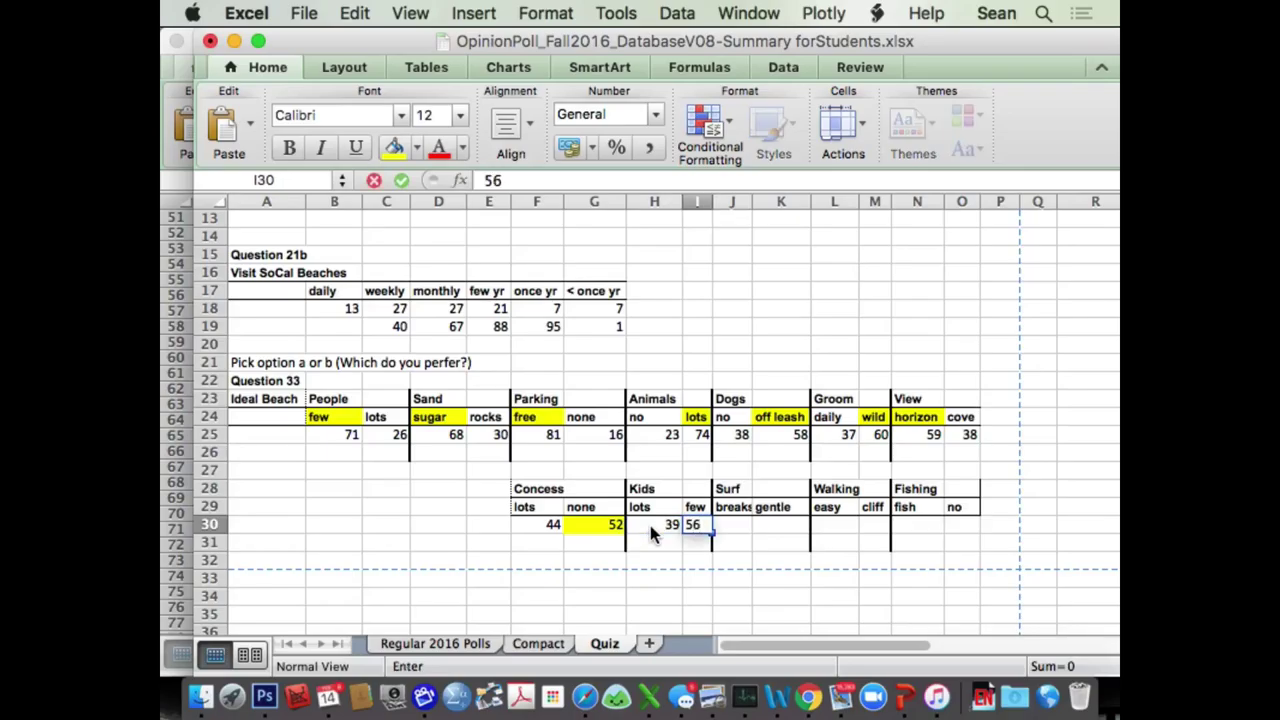
pyautogui.press('Return')
# Fill the preferred option heading "few" under Kids with yellow
pyautogui.press('Up')
pyautogui.press('Up')
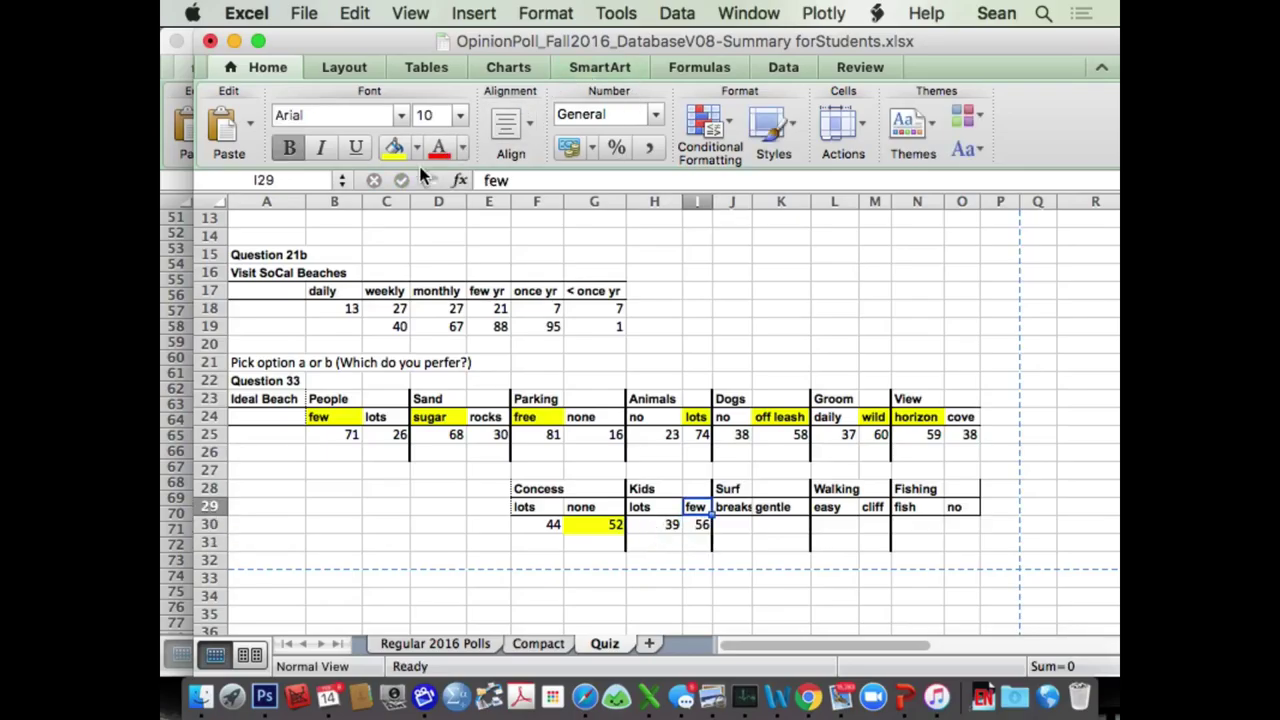
pyautogui.click(394, 147)
# Enter the Surf preferences in row 30, 53 for breaks and 43 for gentle, and fill the heading "breaks" with yellow
pyautogui.click(730, 526)
pyautogui.write('53')
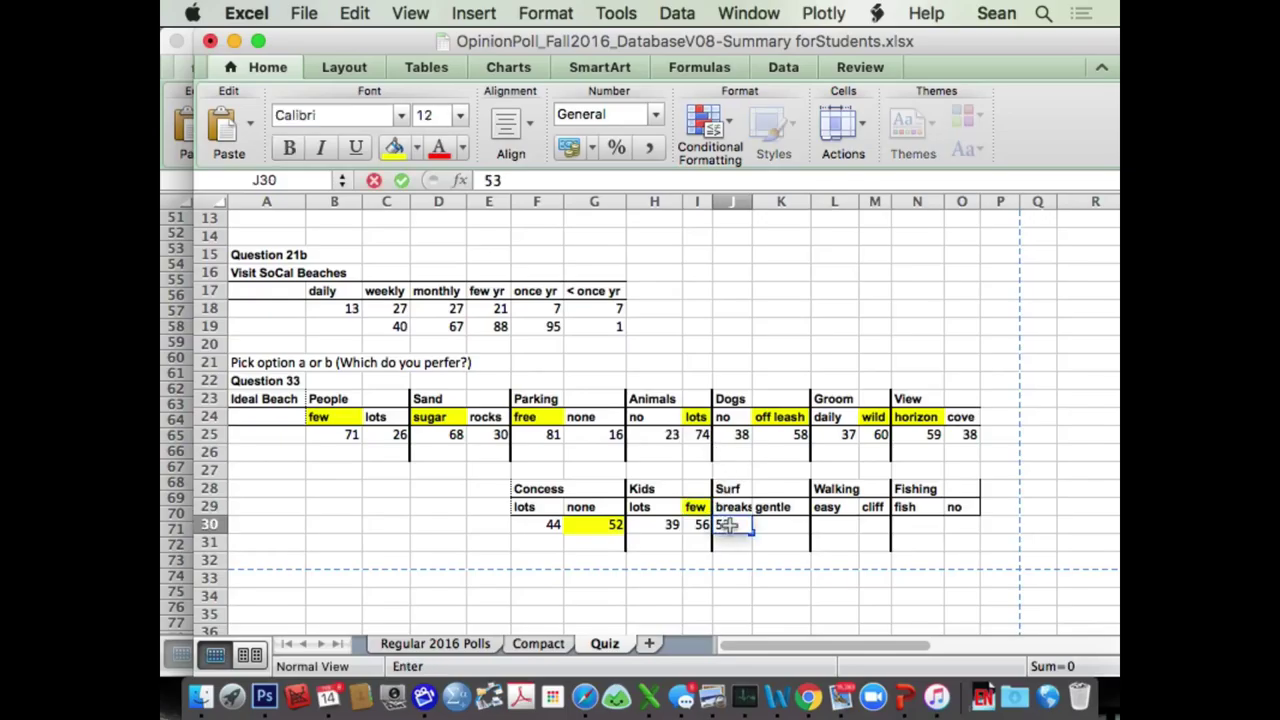
pyautogui.press('Return')
pyautogui.click(729, 525)
pyautogui.press('Right')
pyautogui.write('43')
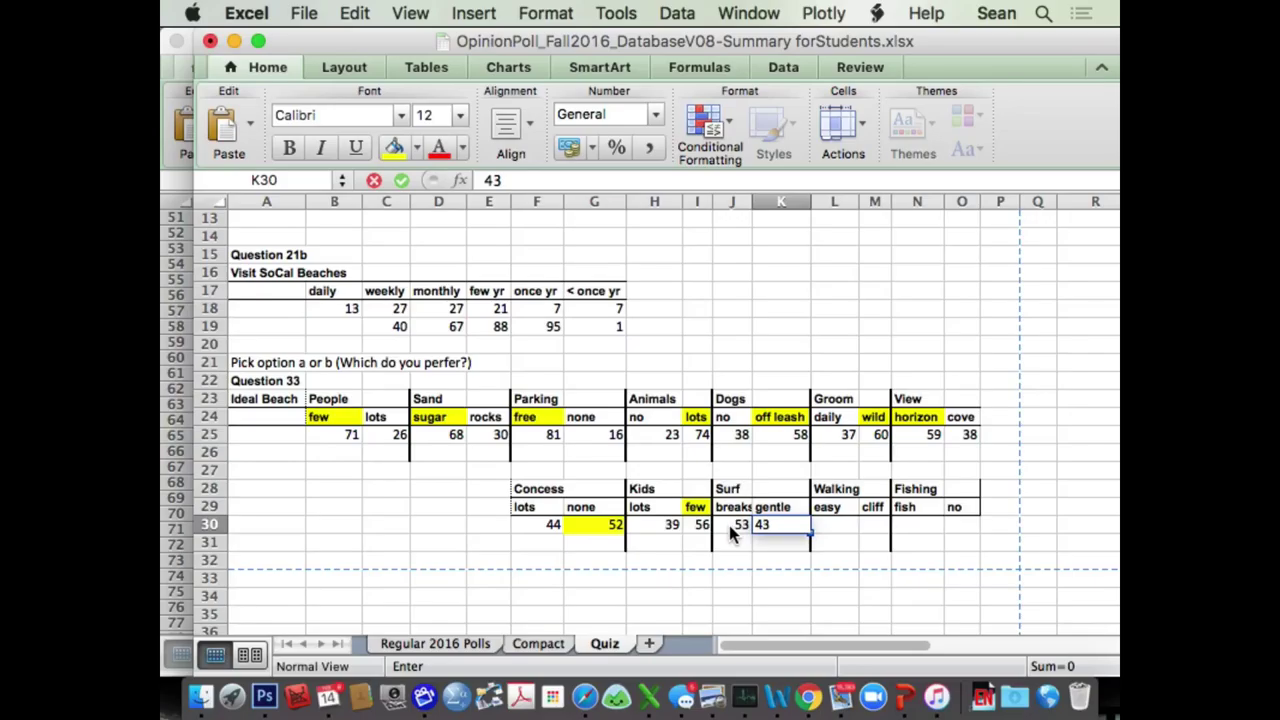
pyautogui.press('Return')
pyautogui.press('Up')
pyautogui.press('Left')
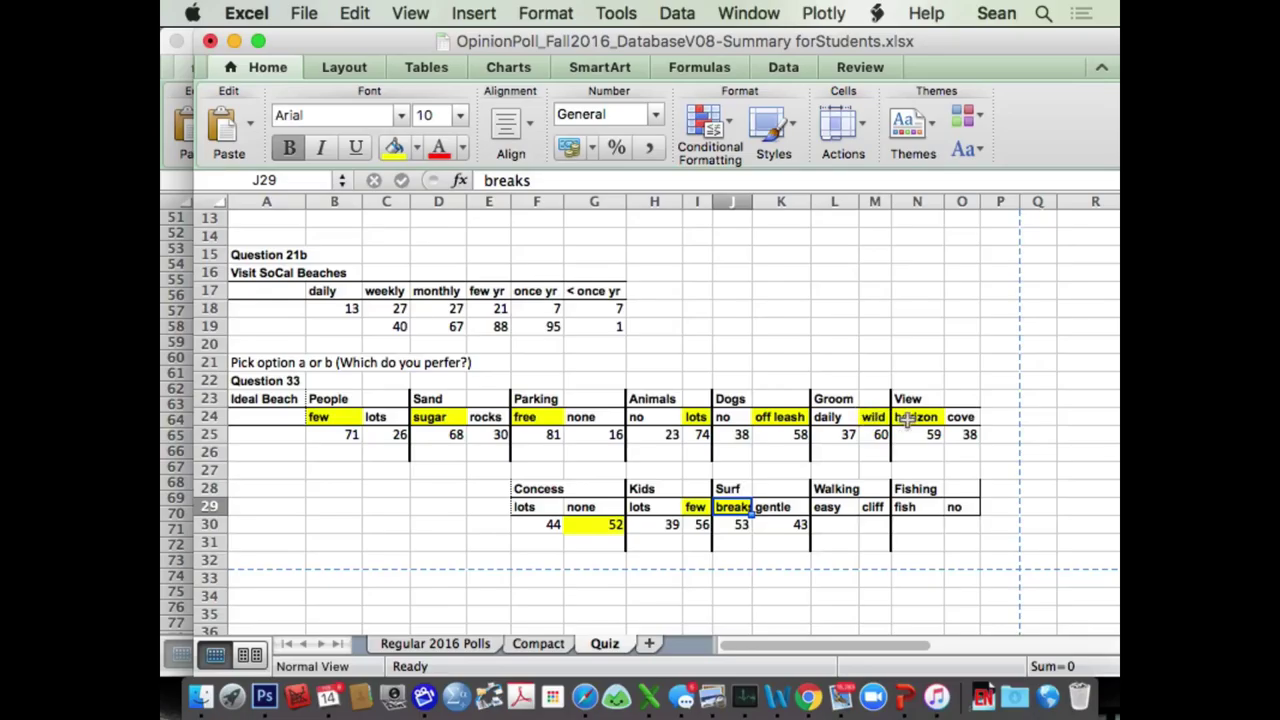
# Enter the Question 33 Walking preferences in row 30: 75 for easy and 22 for cliff
pyautogui.click(833, 524)
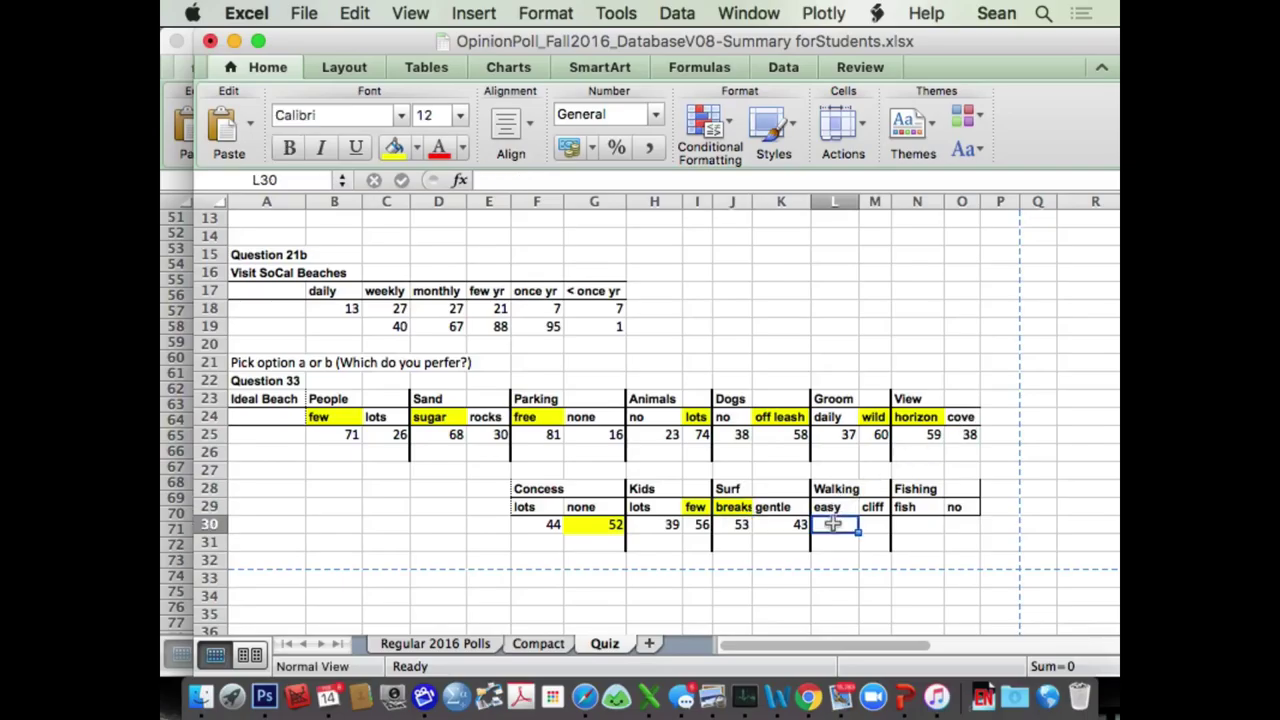
pyautogui.write('75')
pyautogui.press('Return')
pyautogui.press('Up')
pyautogui.press('Right')
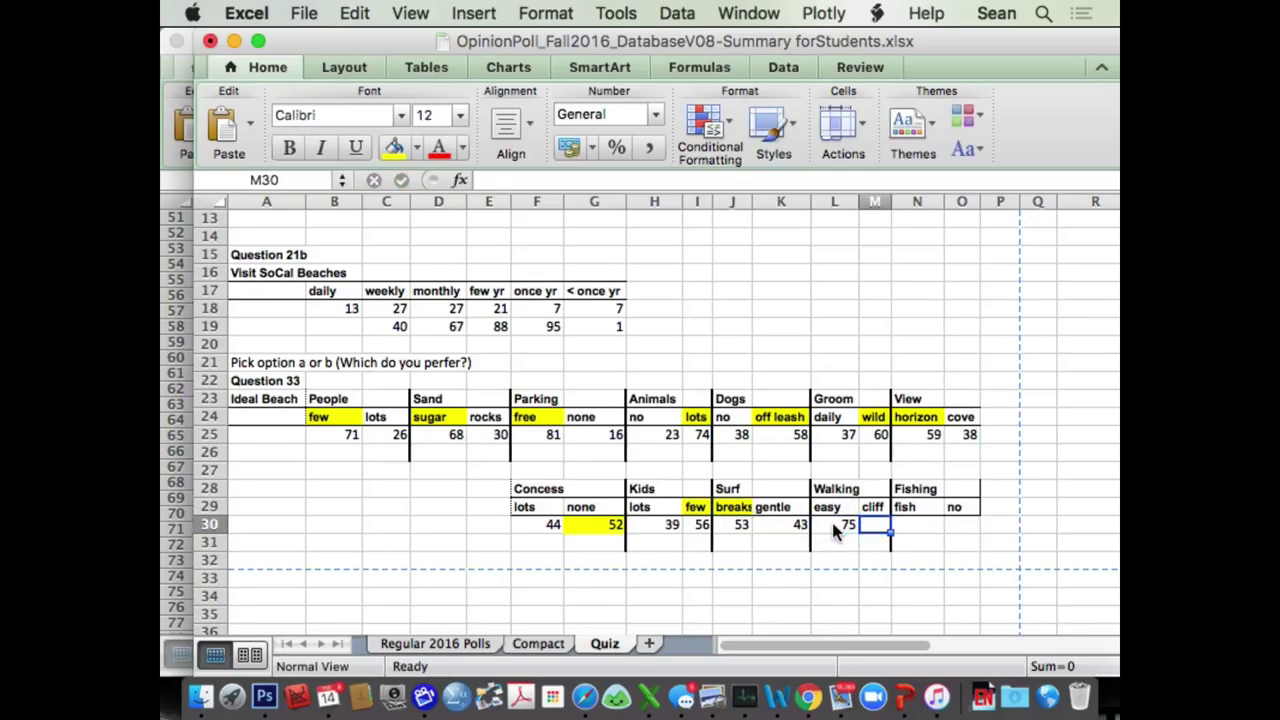
pyautogui.write('2')
# Fill the preferred option heading "easy" under Walking with yellow
pyautogui.press('Up')
pyautogui.press('Left')
pyautogui.press('Up')
pyautogui.press('Up')
pyautogui.press('Down')
pyautogui.click(394, 149)
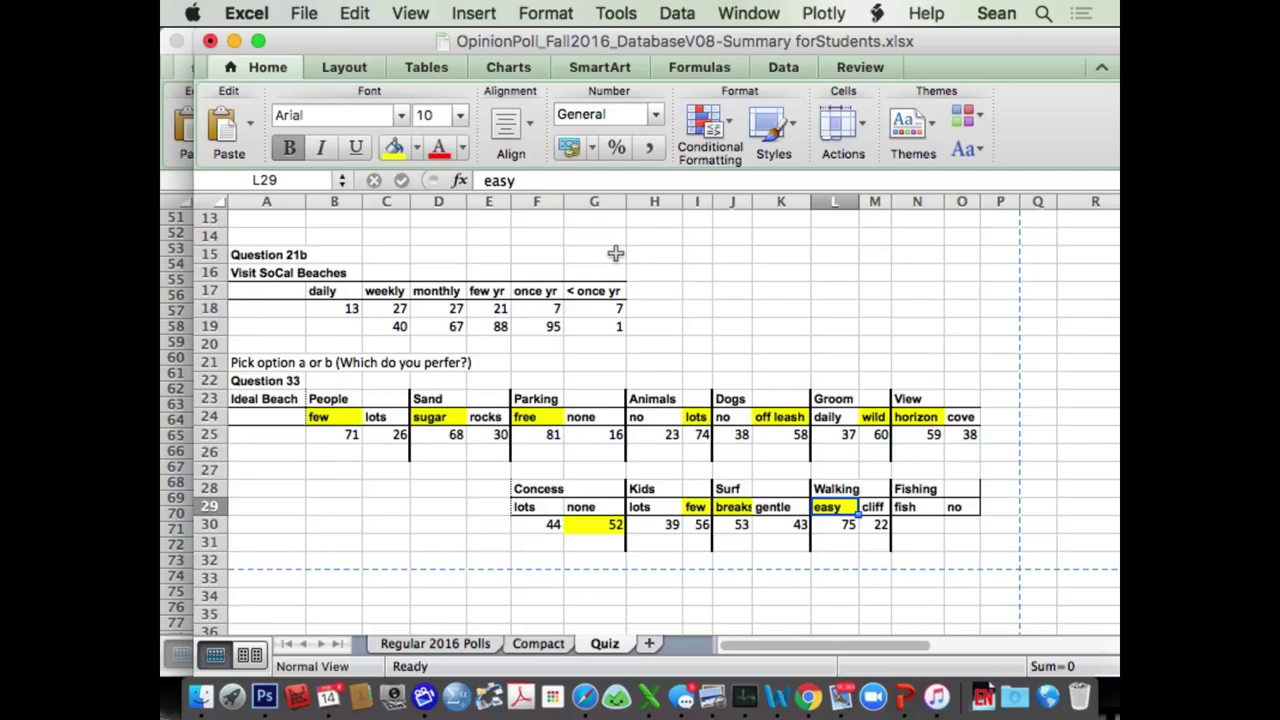
# Enter the Fishing preferences in row 30, 41 for fish and 56 for no, and fill the heading "no" with yellow
pyautogui.click(918, 527)
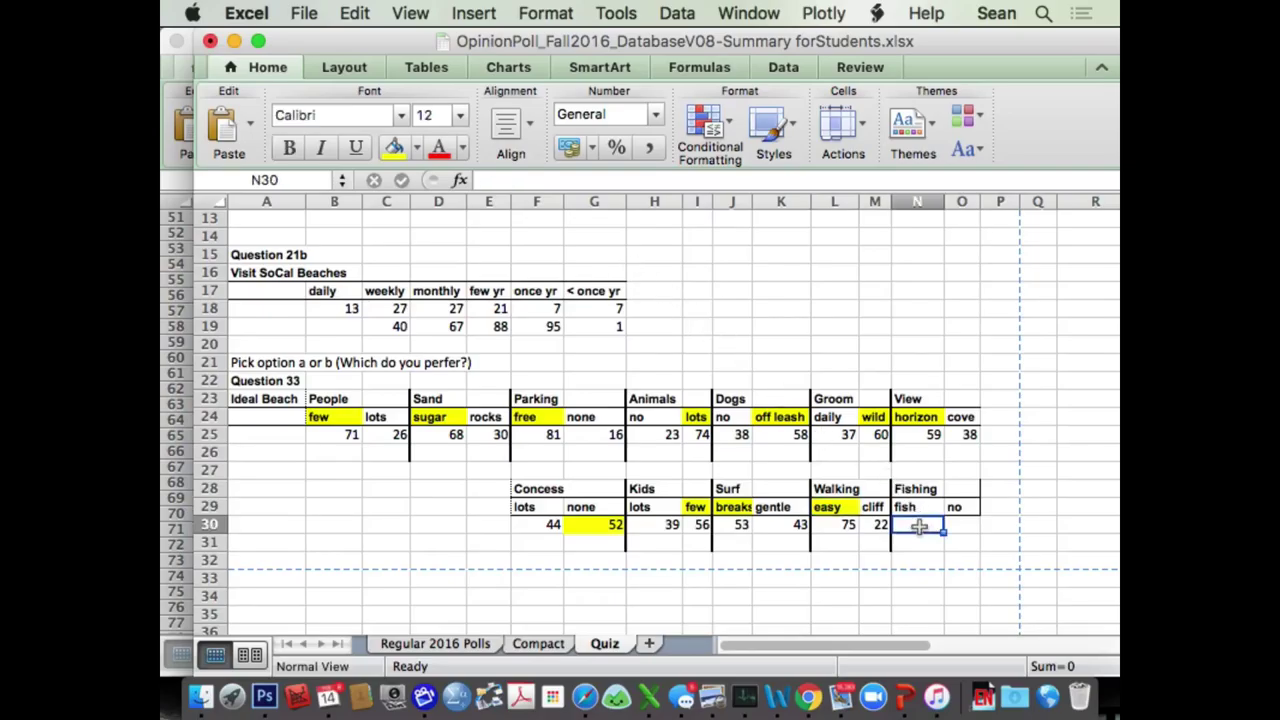
pyautogui.write('41')
pyautogui.press('Return')
pyautogui.press('Up')
pyautogui.press('Right')
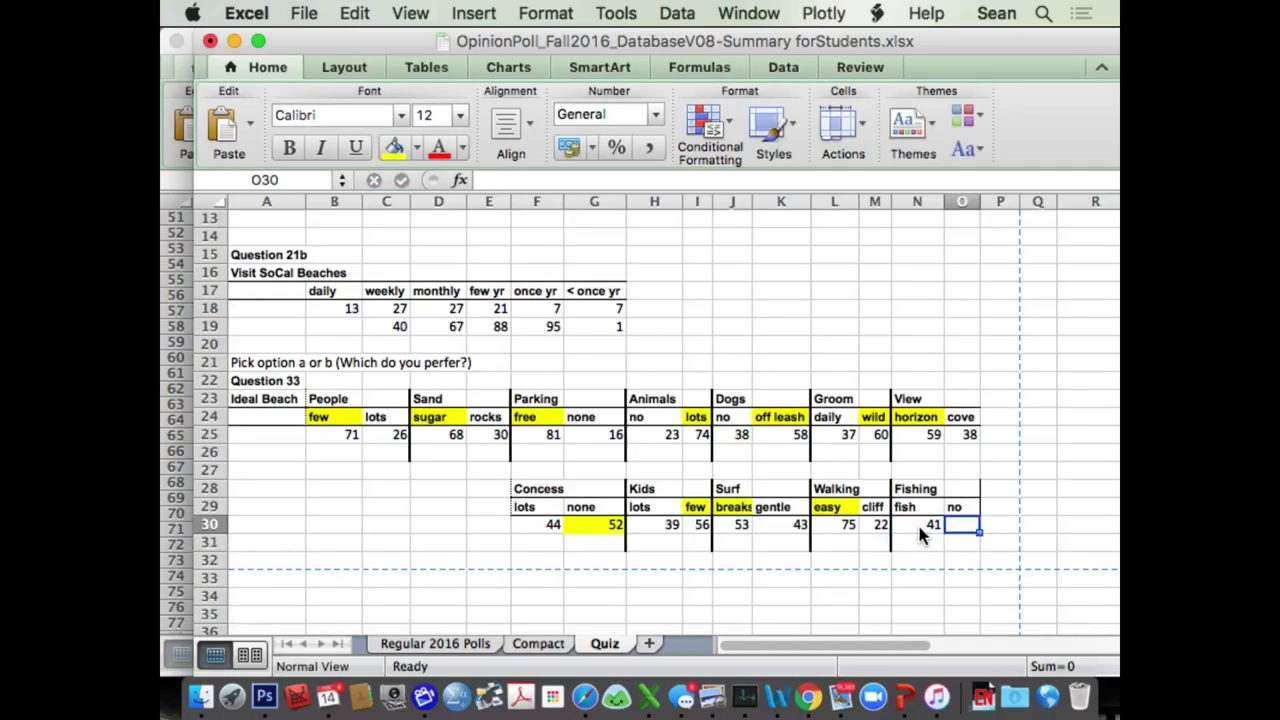
pyautogui.write('56')
pyautogui.press('Up')
pyautogui.click(394, 147)
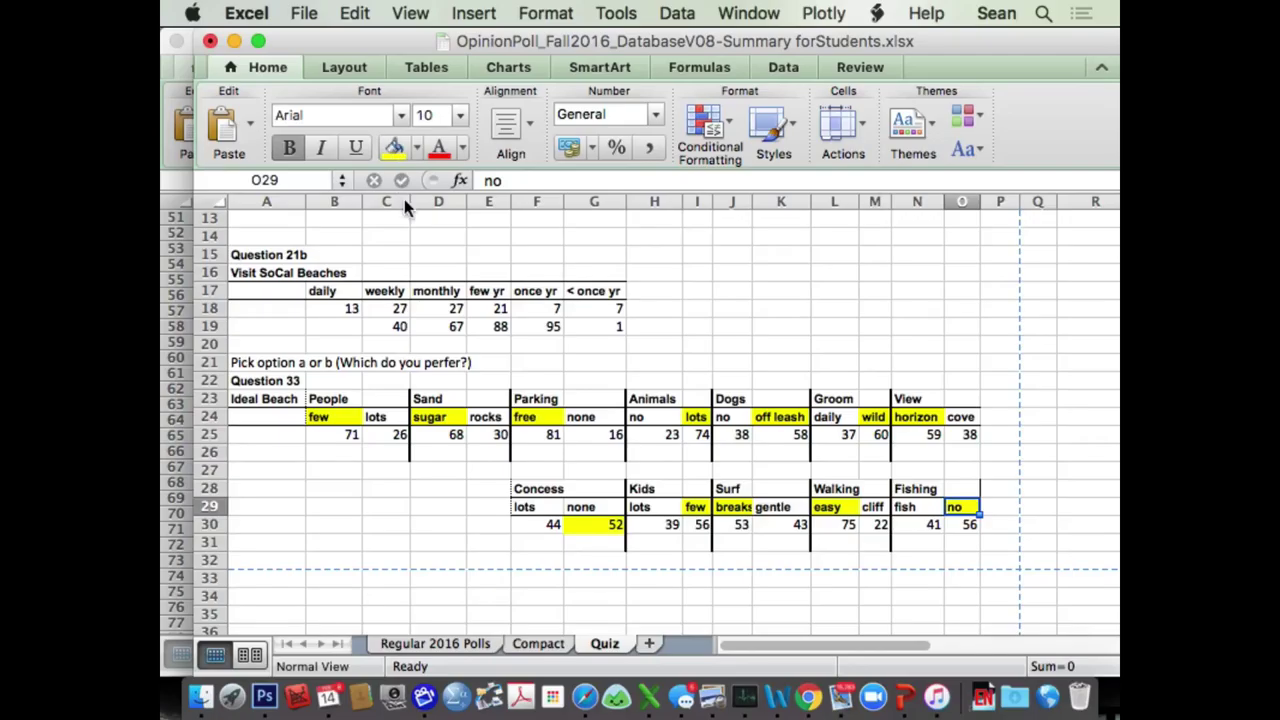